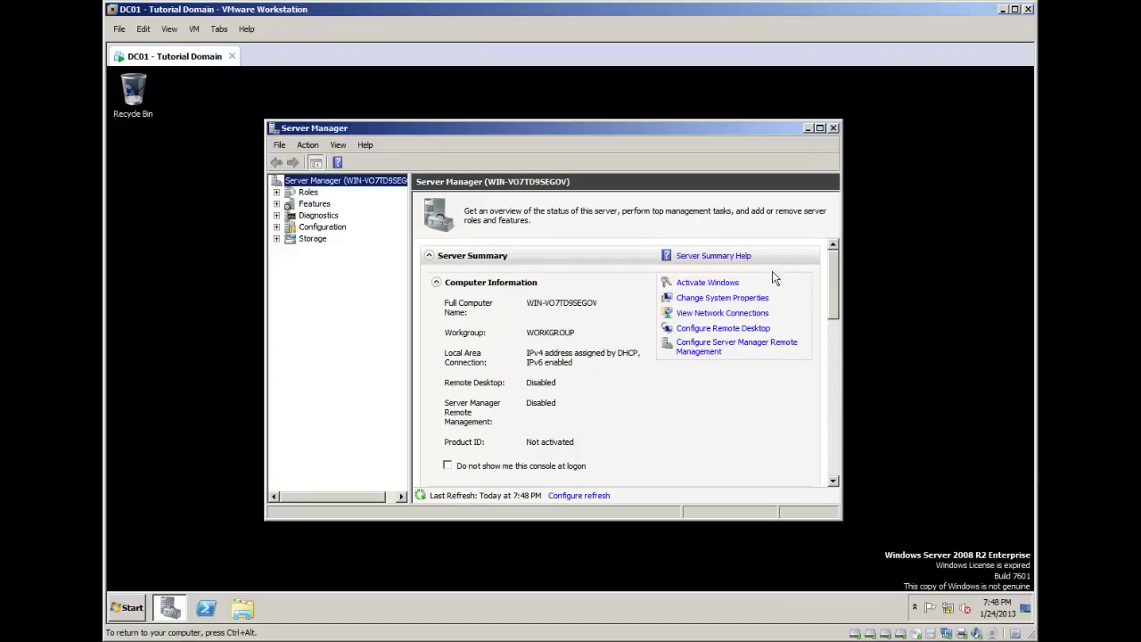
Try the option not to show this console at logon, clear it again, and close Server Manager.
click(447, 465)
click(448, 465)
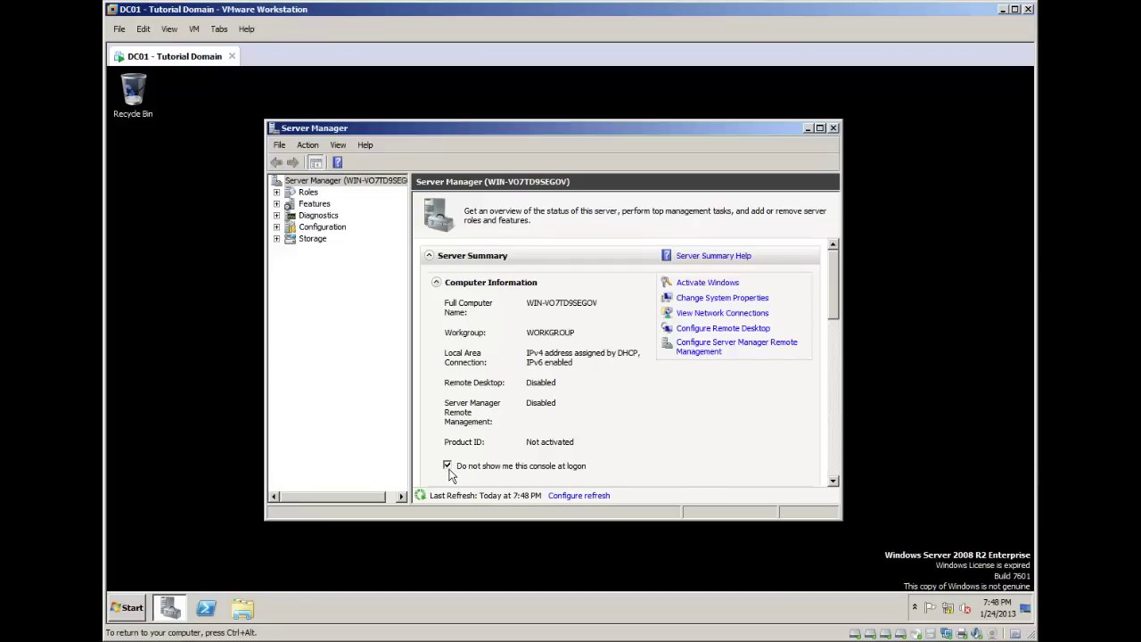
click(447, 465)
key(alt+F4)
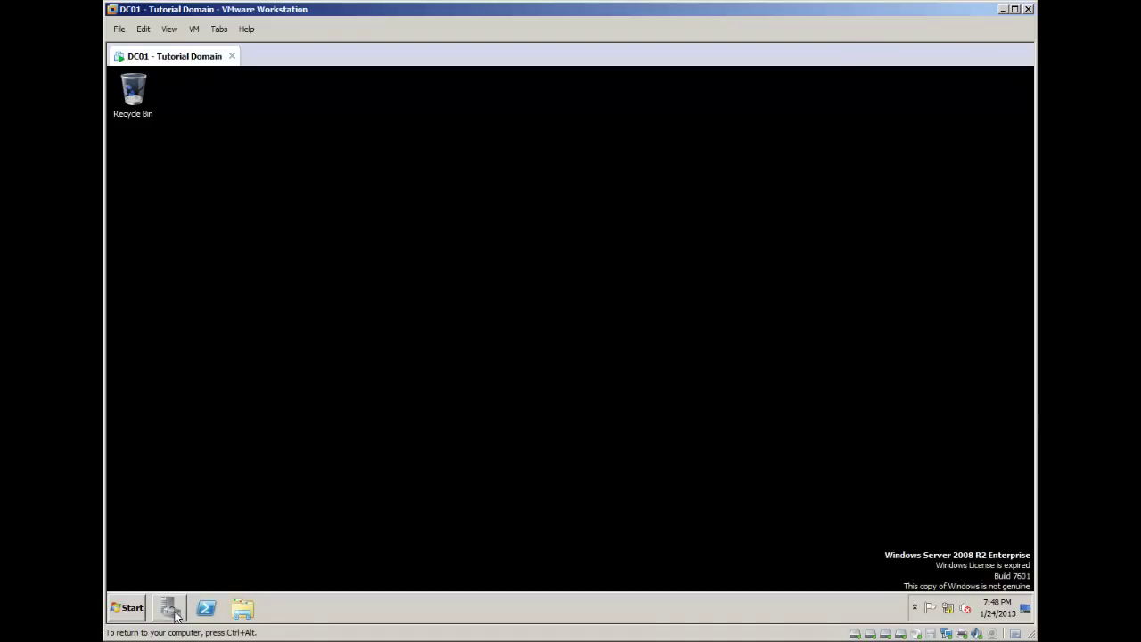
Reopen Server Manager from the administrative tools, bring up Windows activation, and cancel it at the product key page.
click(132, 609)
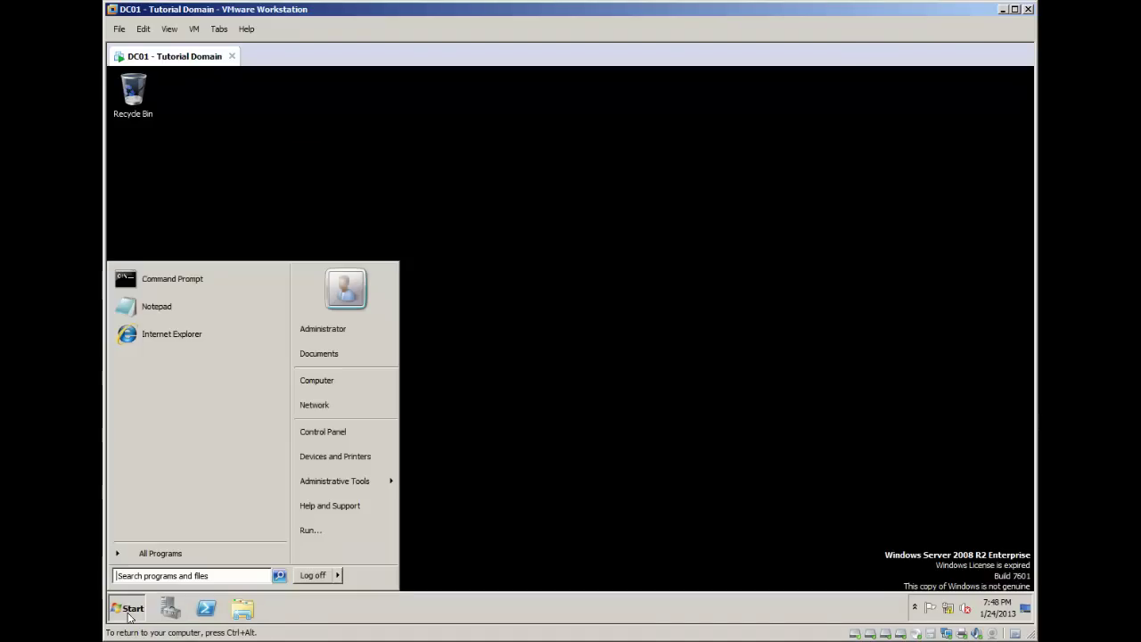
mouse_move(333, 489)
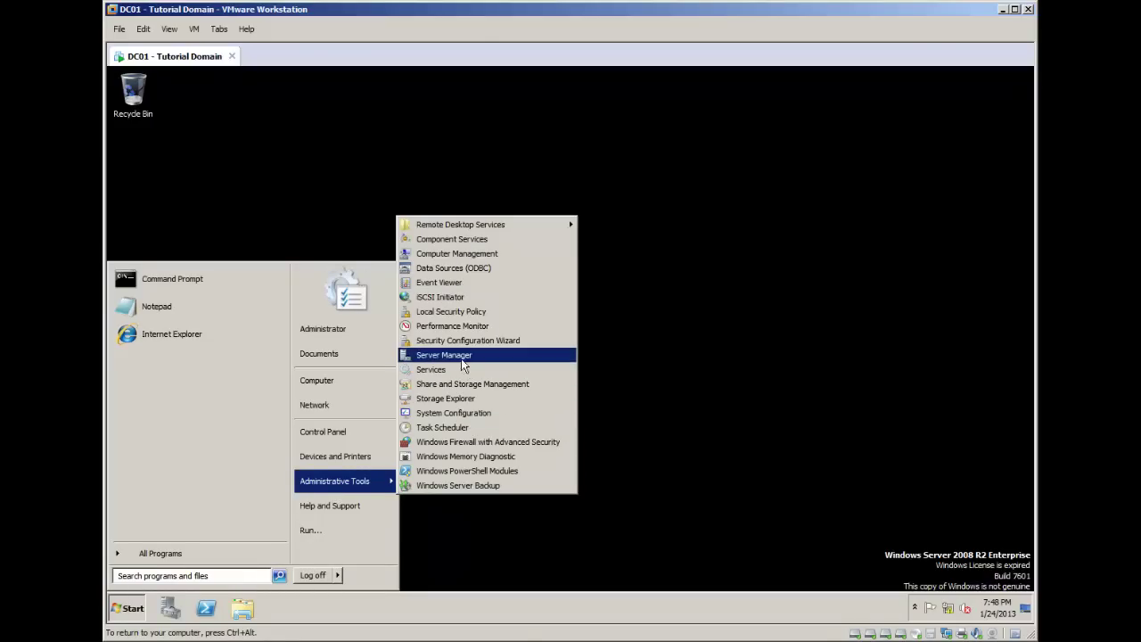
click(450, 357)
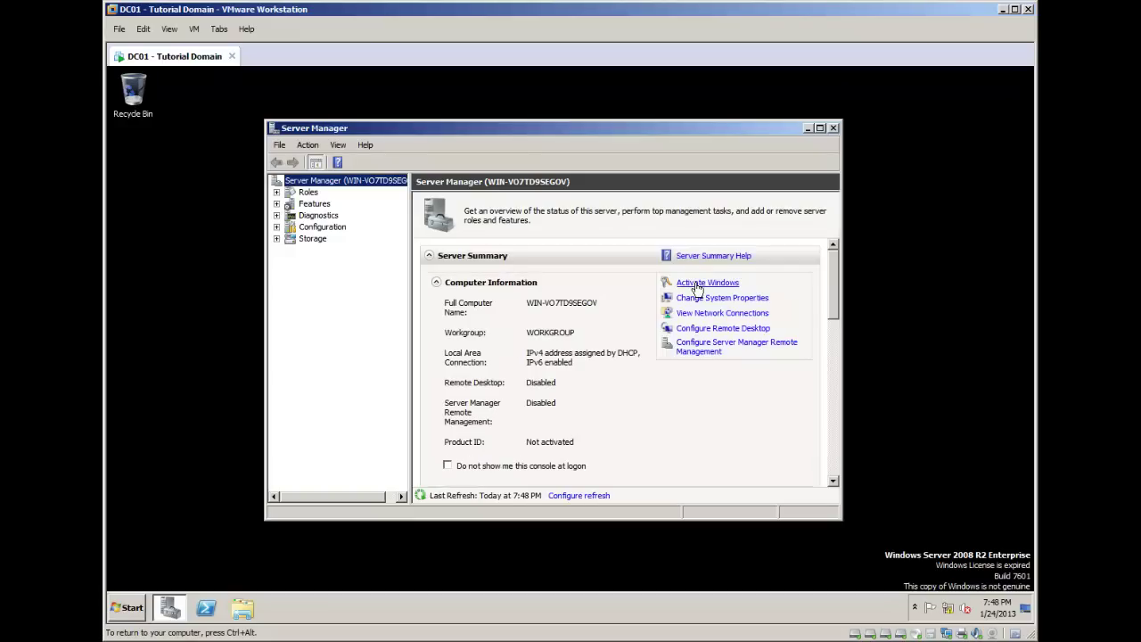
click(697, 283)
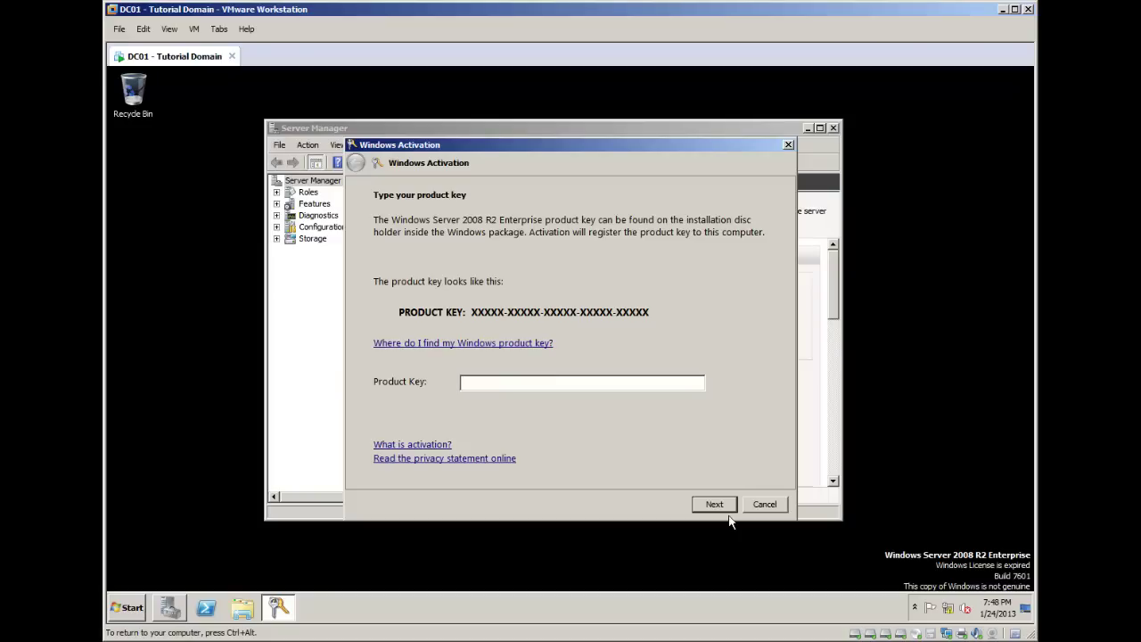
click(778, 503)
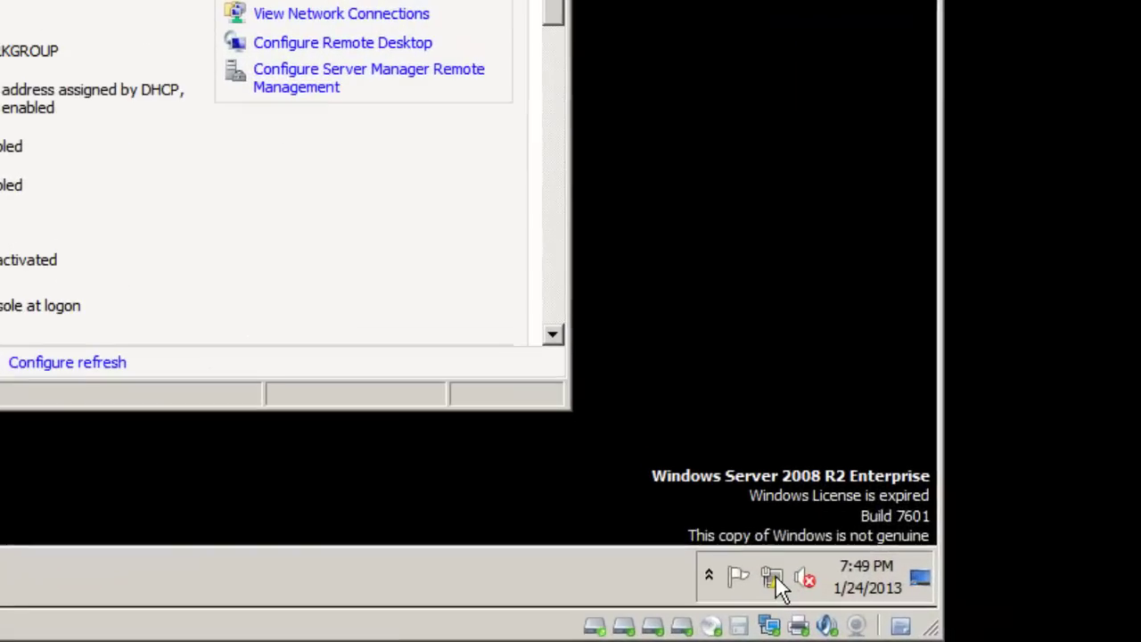
Open the properties of the Local Area Connection through the adapter settings of the Network and Sharing Center.
right_click(948, 607)
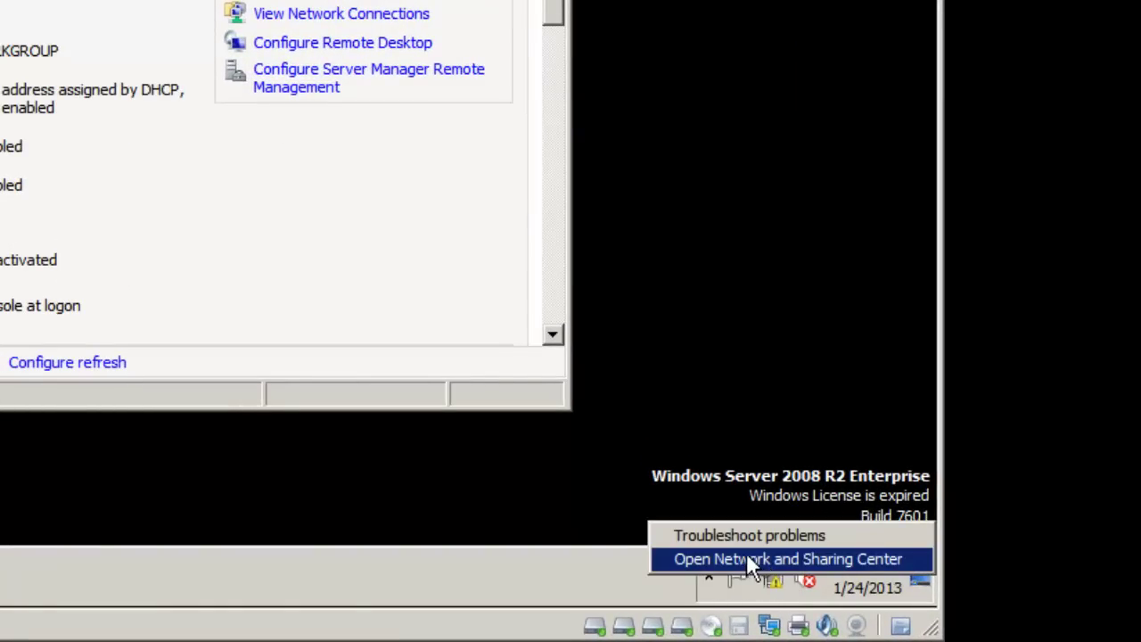
click(749, 558)
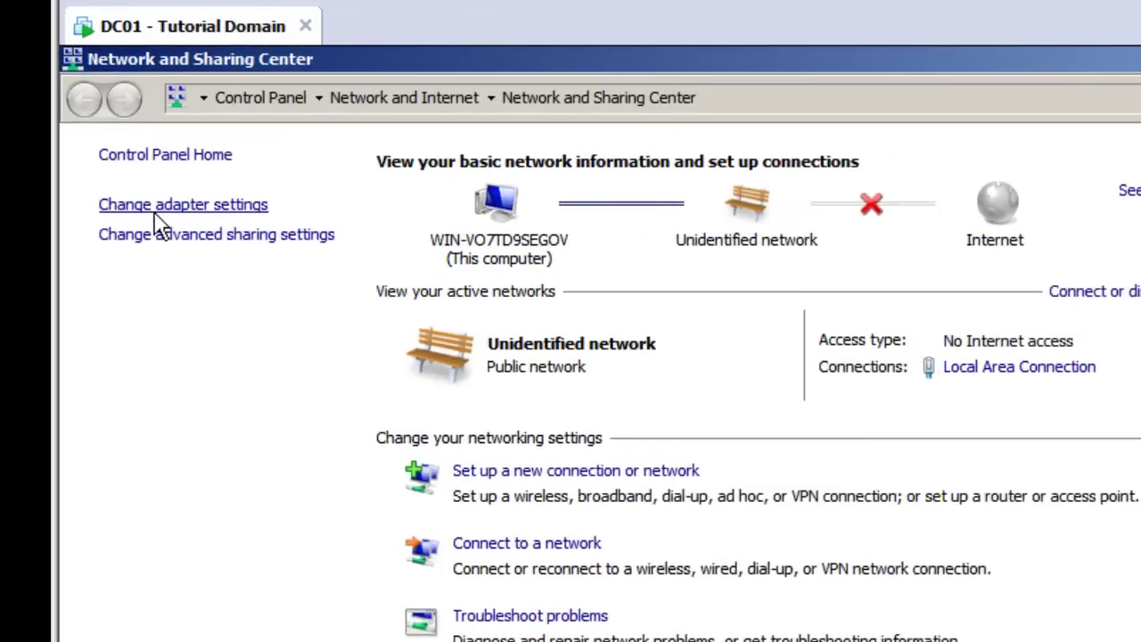
click(172, 207)
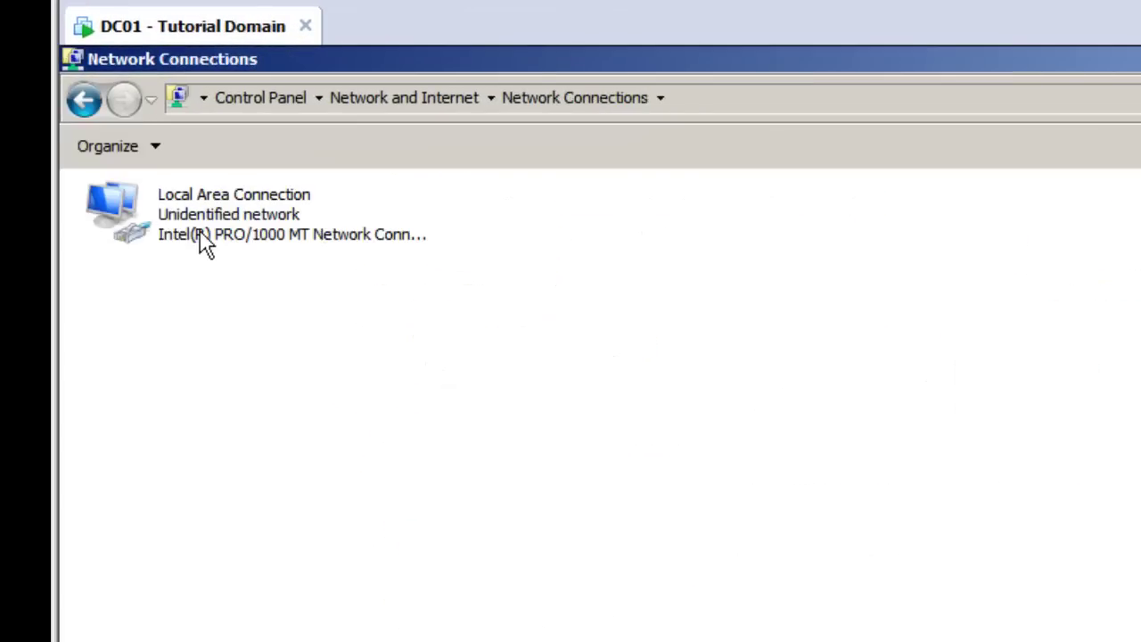
click(202, 242)
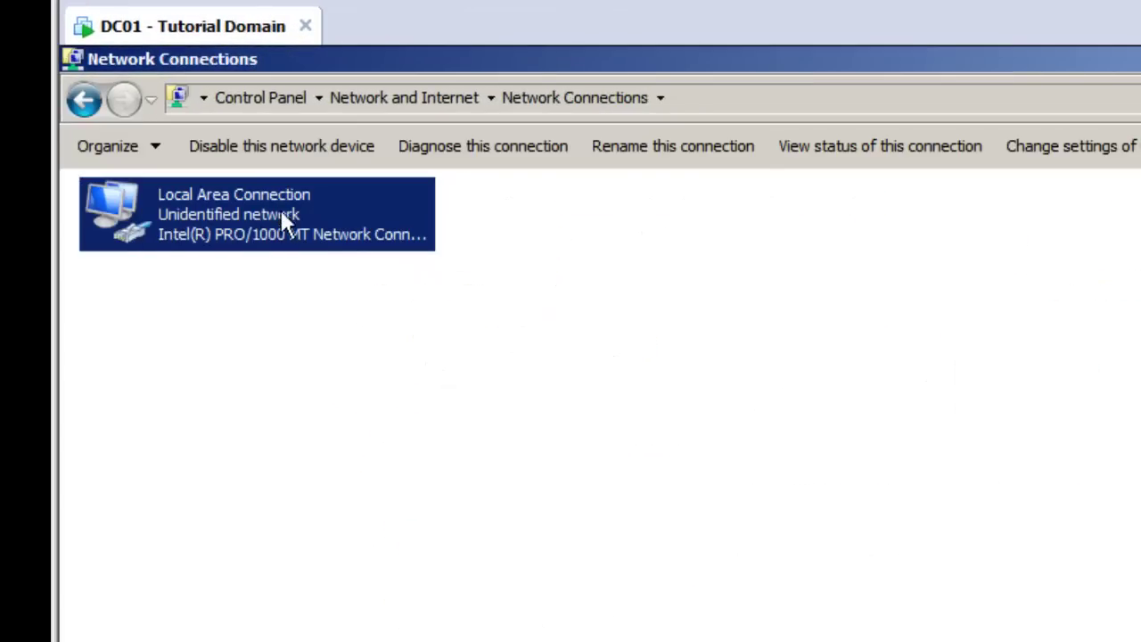
right_click(247, 214)
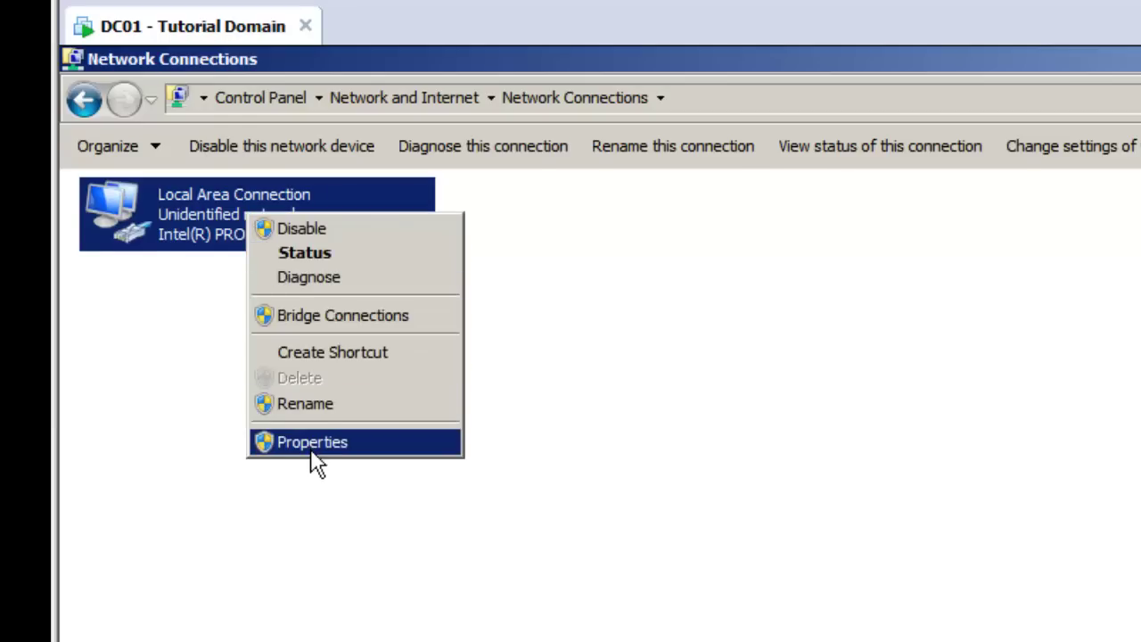
click(312, 440)
click(295, 435)
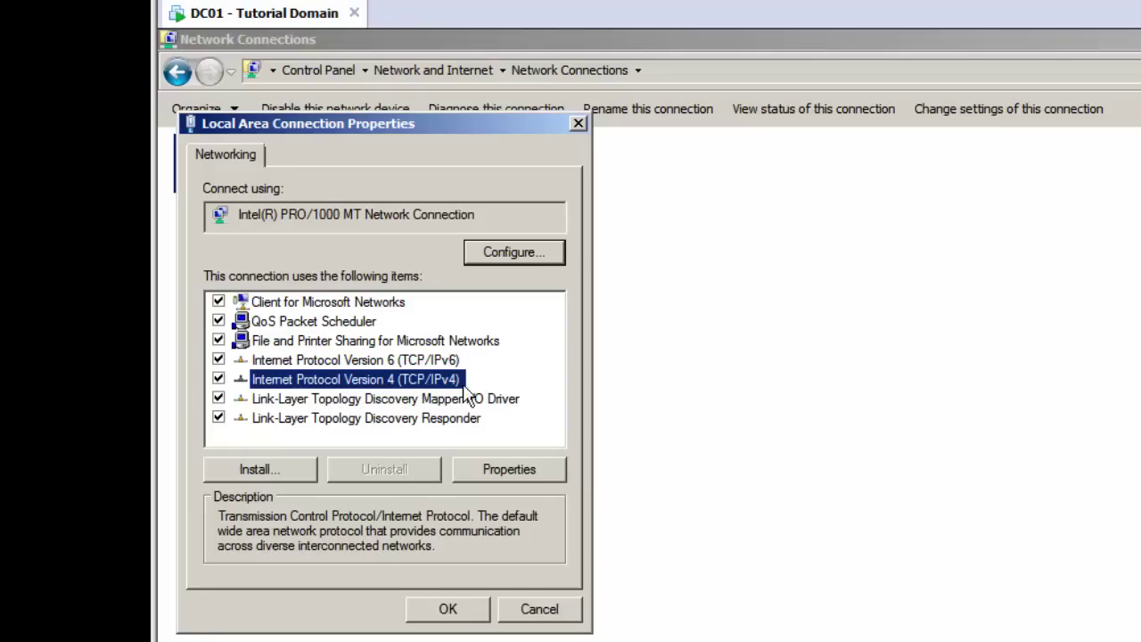
Disable Internet Protocol Version 6 (TCP/IPv6) for the Local Area Connection.
click(217, 360)
click(293, 398)
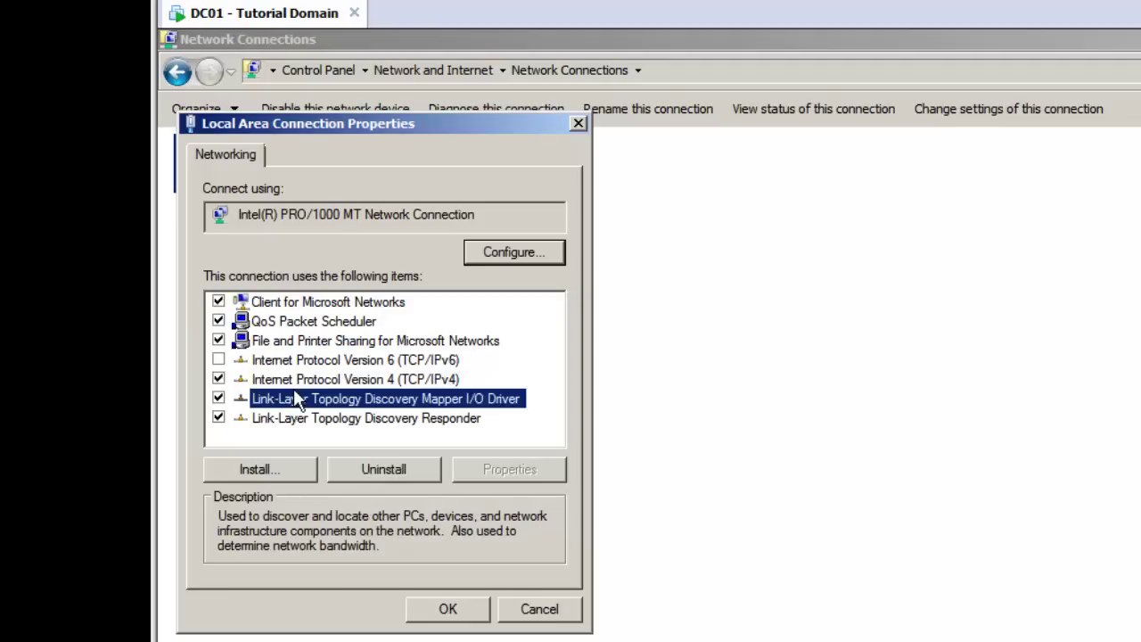
click(297, 383)
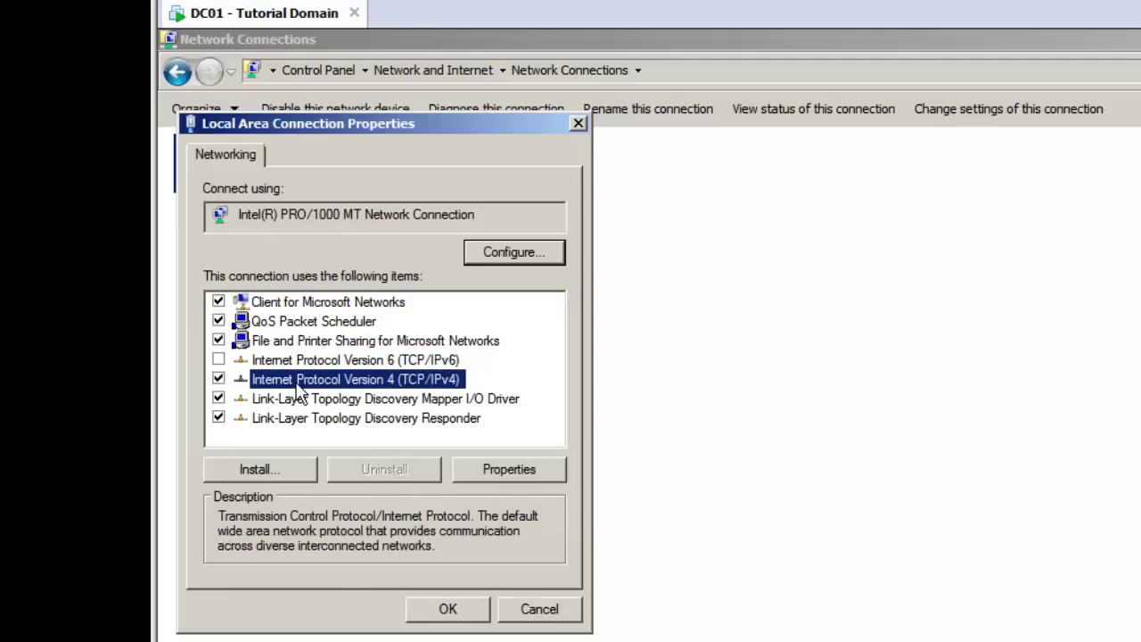
Give Internet Protocol Version 4 the static IP address 10.10.10.50, subnet mask 255.255.255.0 and default gateway 10.10.10.1.
click(408, 362)
click(419, 384)
click(506, 478)
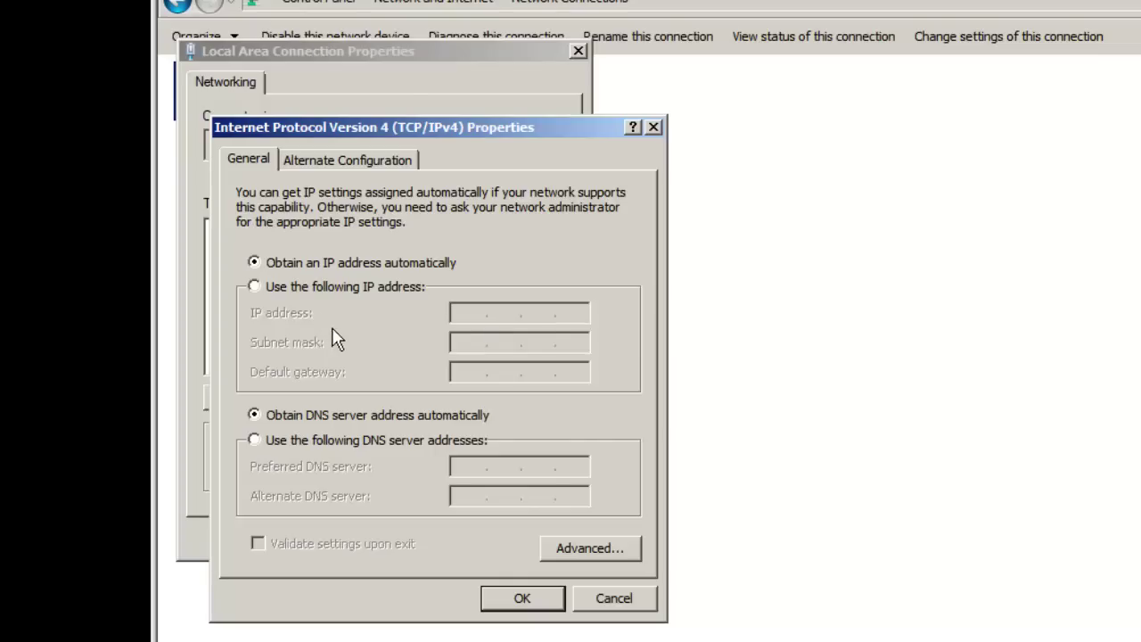
click(257, 286)
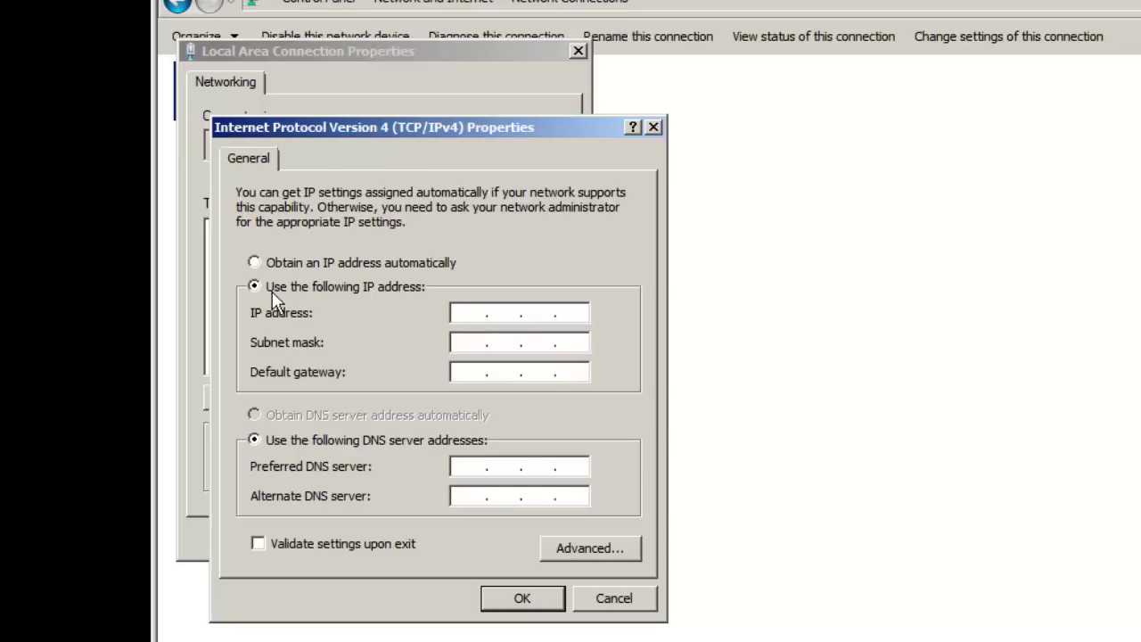
click(467, 314)
text(10.10.10.50)
key(Tab)
text(255255255)
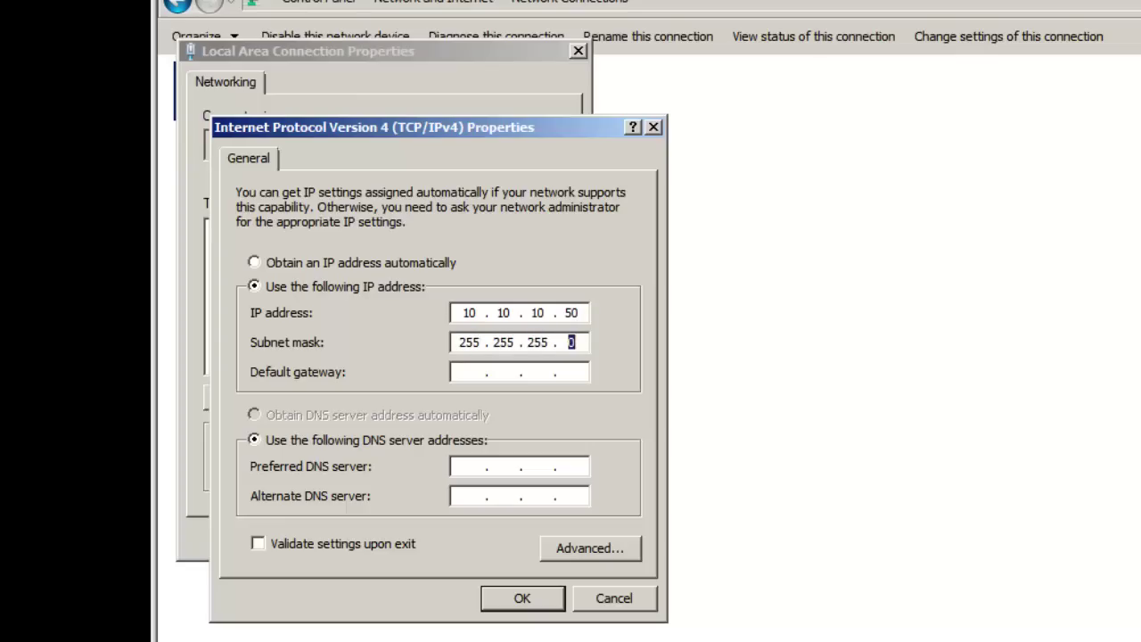
key(Tab)
text(10.10.10.1)
Set the preferred DNS server to 127.0.0.1 and the alternate to 8.8.8.8, apply the settings and close Network Connections.
key(Tab)
key(Tab)
text(127 . )
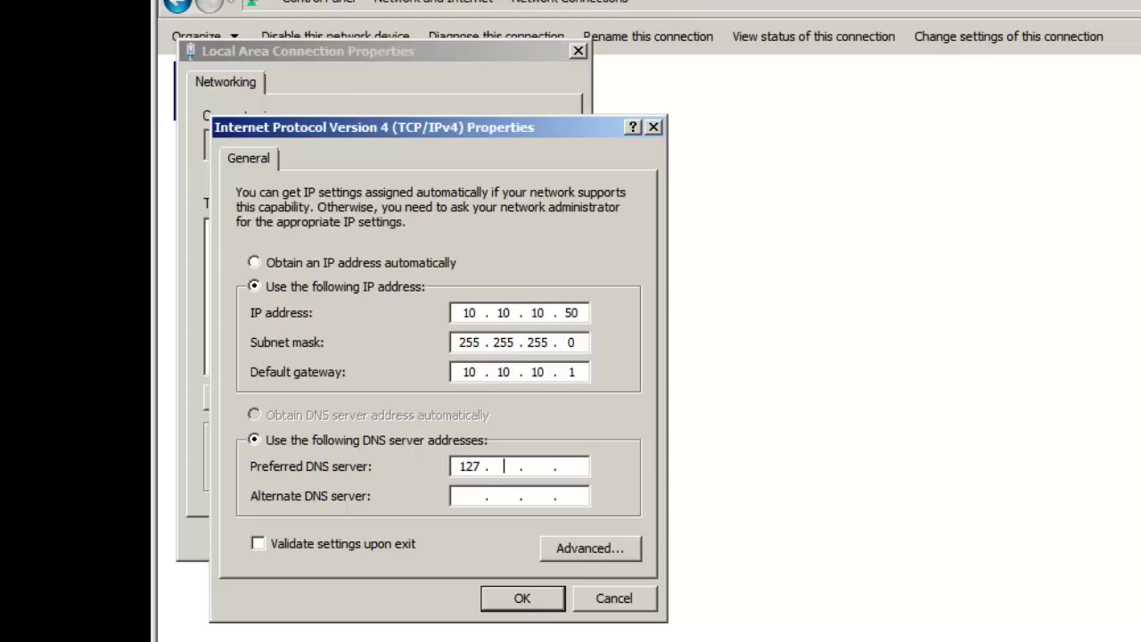
text(0 . 0 . 1)
text(8.8.8.8)
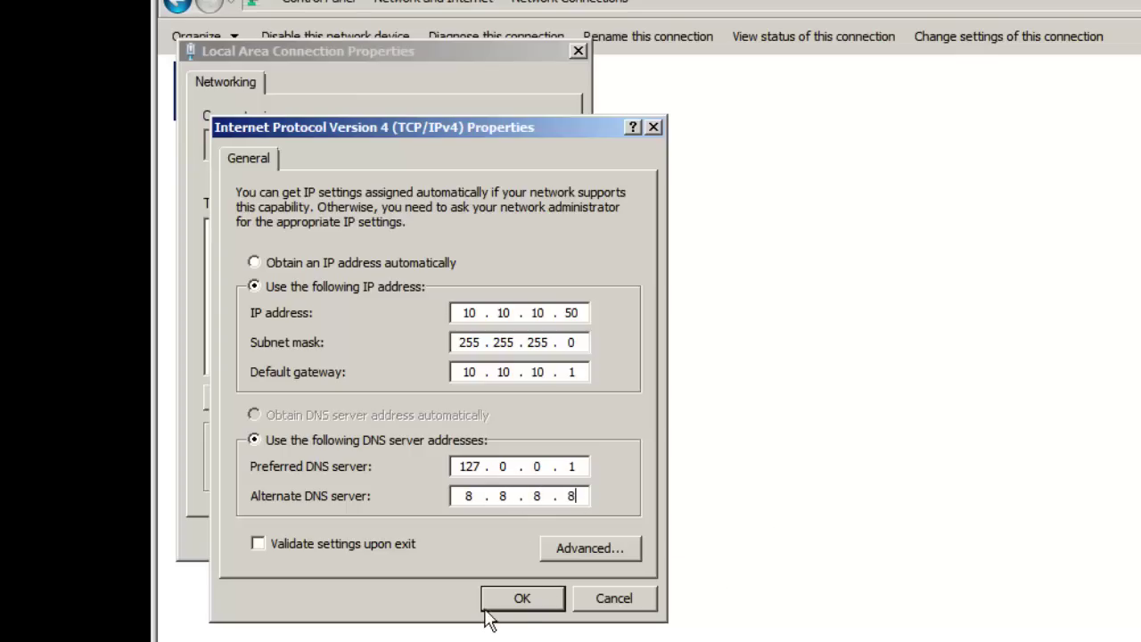
click(524, 610)
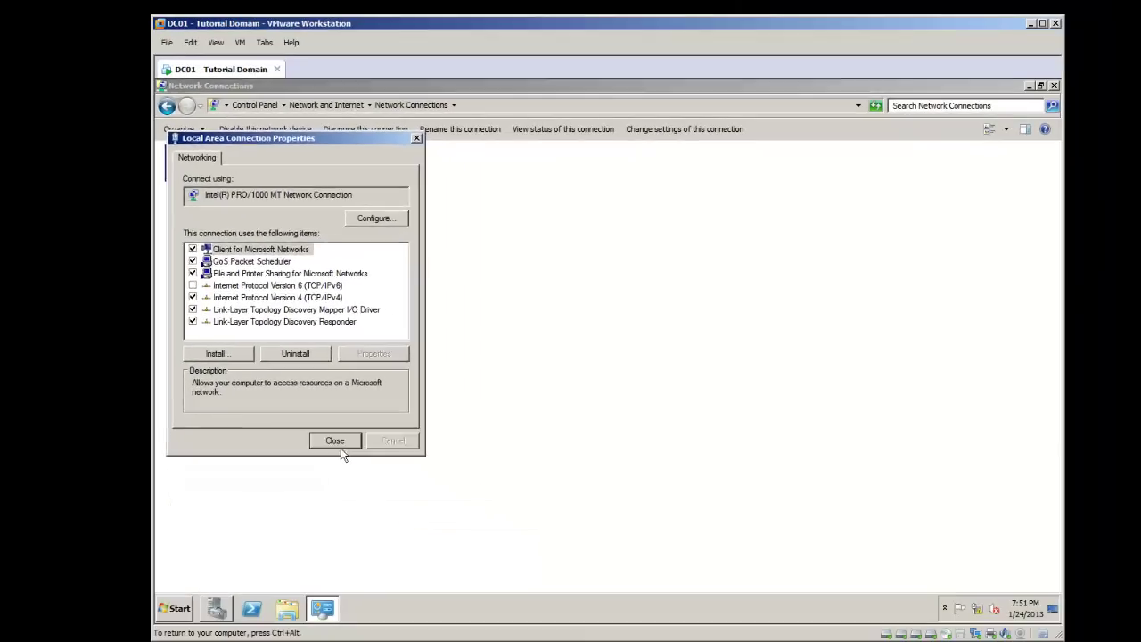
click(388, 485)
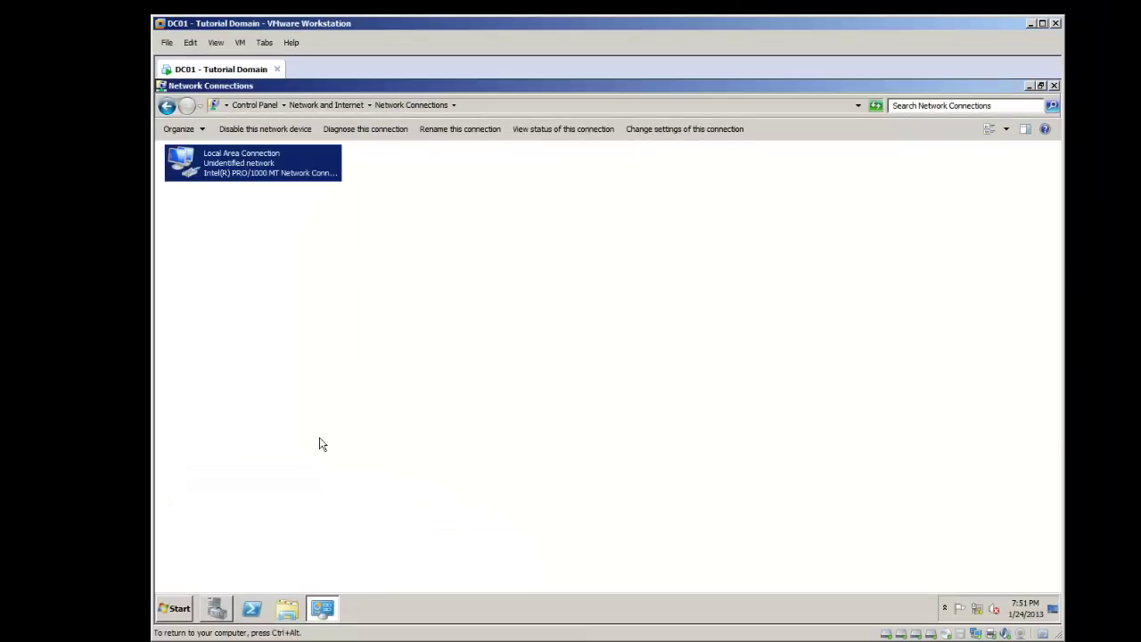
click(871, 298)
click(1053, 86)
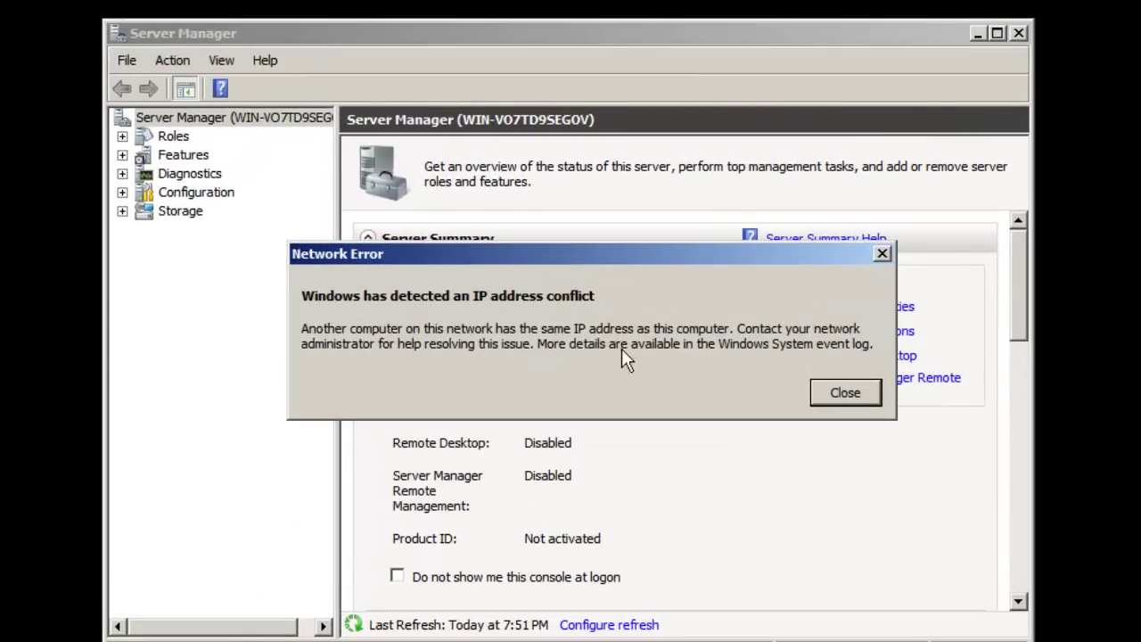
Dismiss the network error and reopen the properties of the Local Area Connection.
click(830, 392)
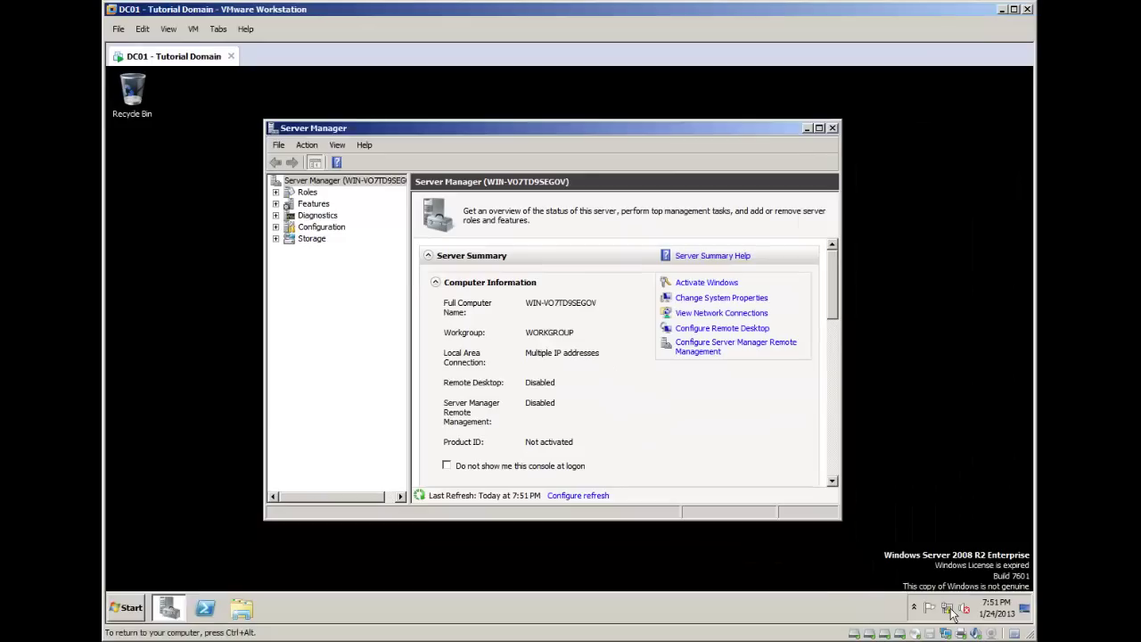
right_click(951, 609)
click(953, 603)
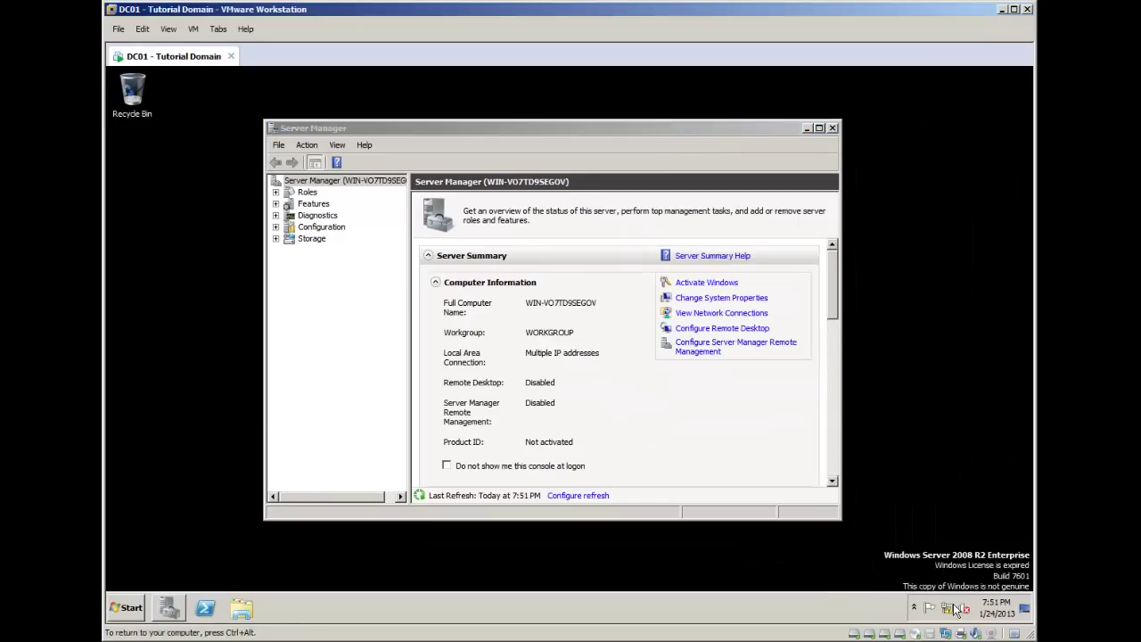
click(154, 146)
right_click(169, 167)
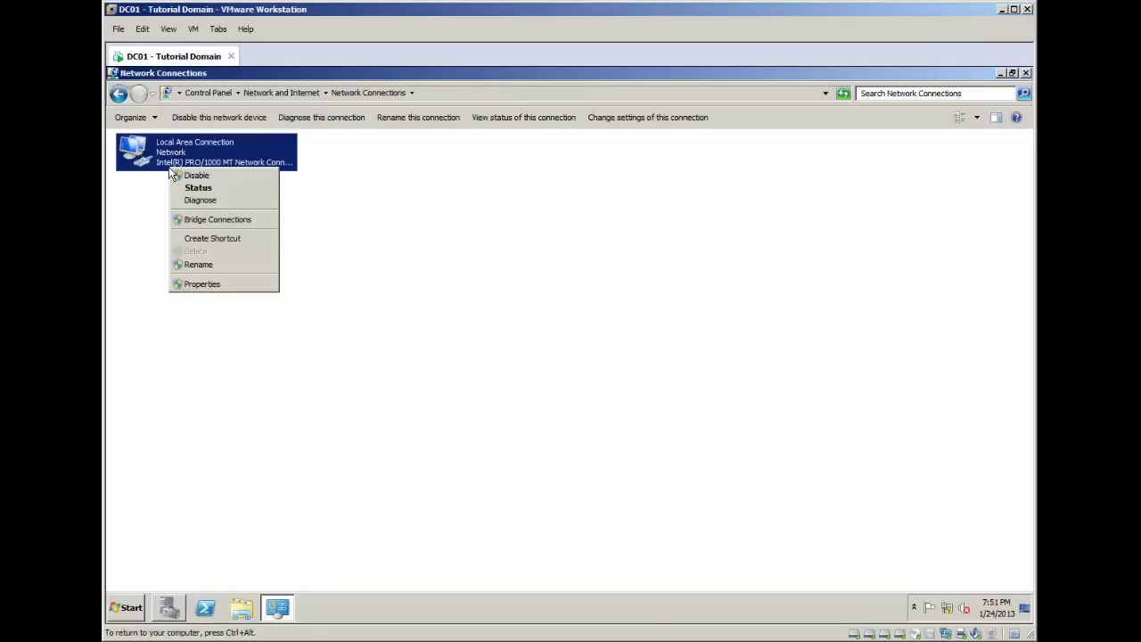
click(225, 283)
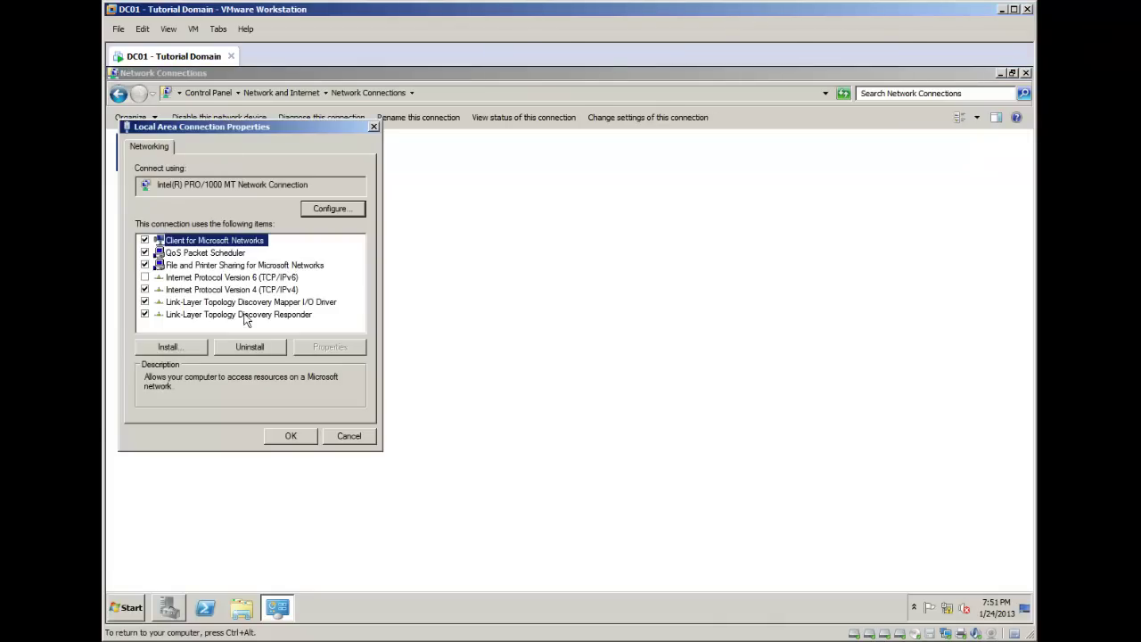
Change the connection's IPv4 address to 10.10.10.99, apply it and close Network Connections.
click(246, 290)
click(321, 347)
double_click(370, 293)
text(99)
click(326, 477)
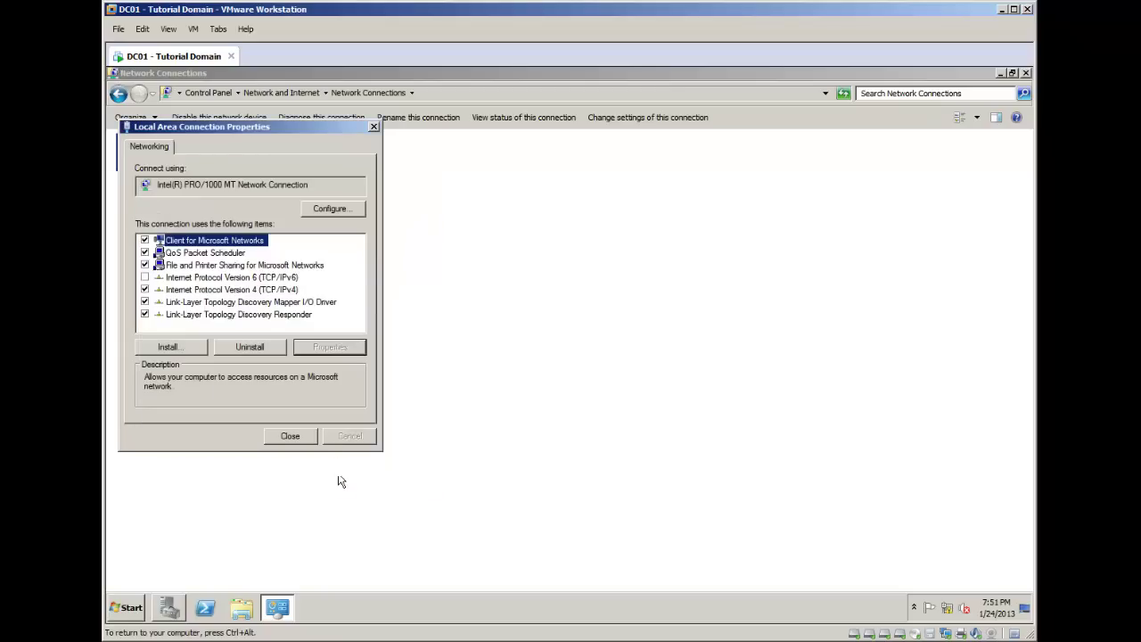
click(308, 439)
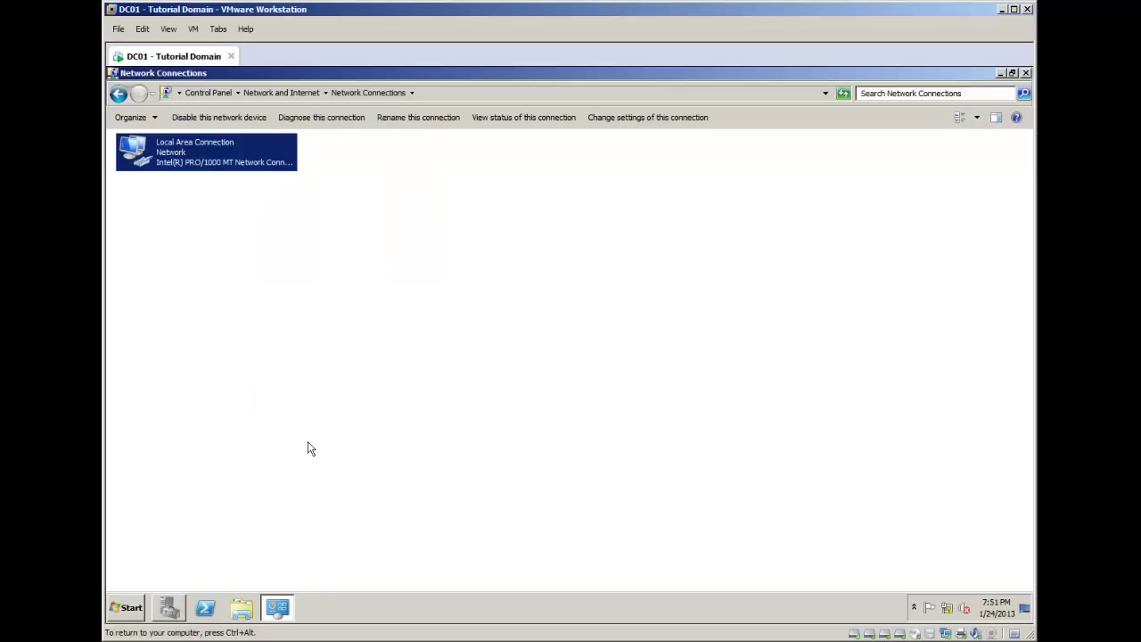
click(1026, 73)
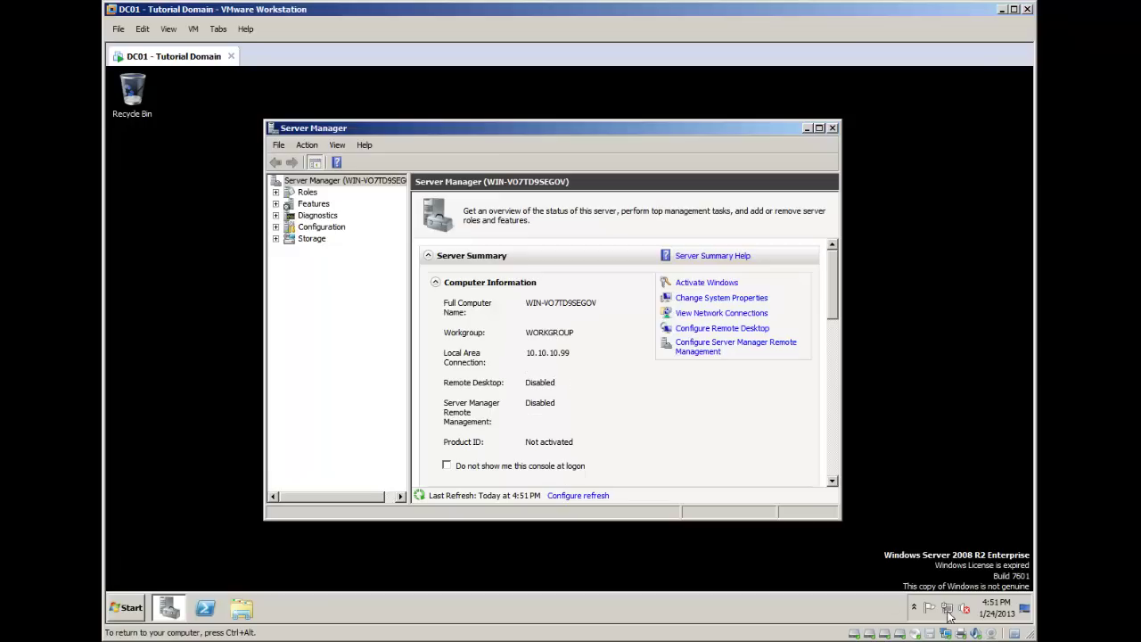
Activate Windows from the server summary and close the activation wizard once it completes.
click(723, 284)
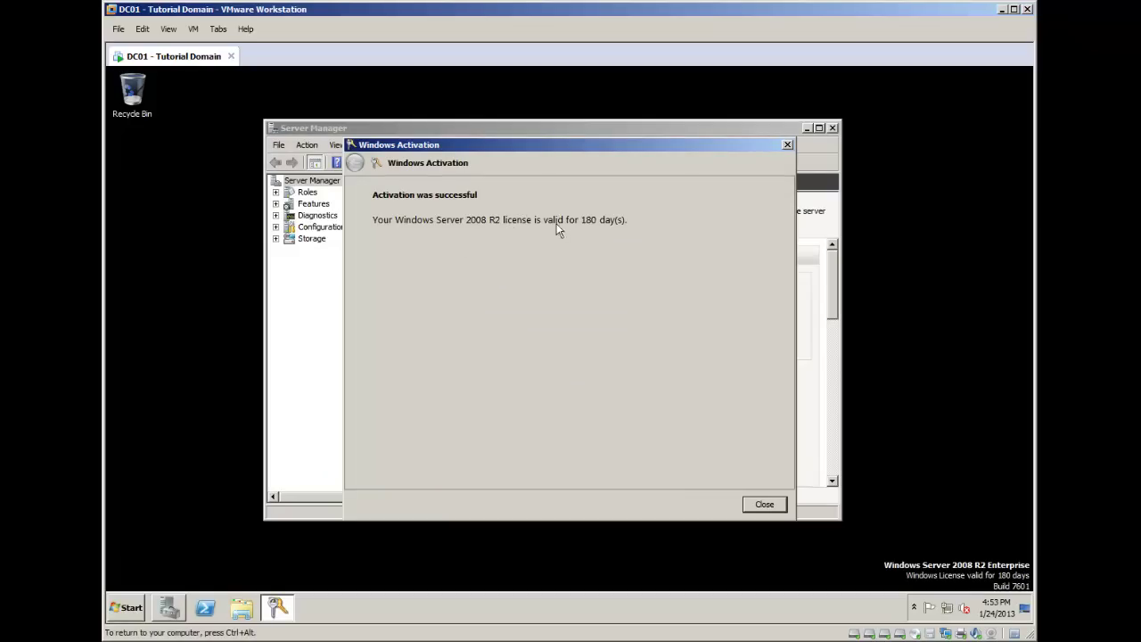
click(766, 505)
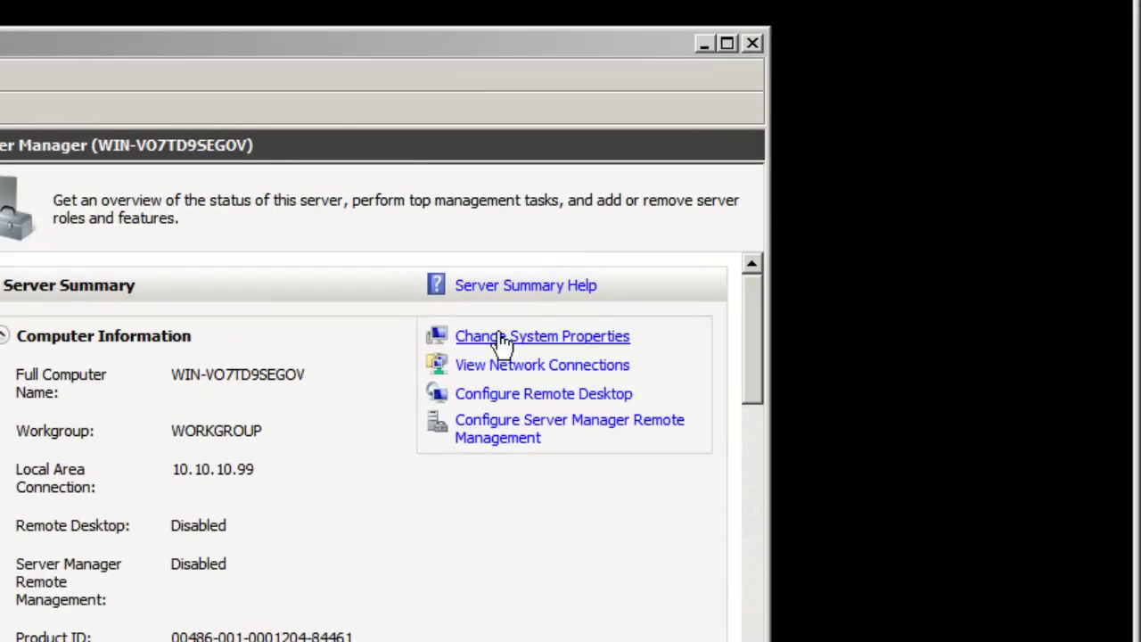
Rename the computer to DC01 in the system properties, keeping it in WORKGROUP, and postpone the restart.
click(550, 343)
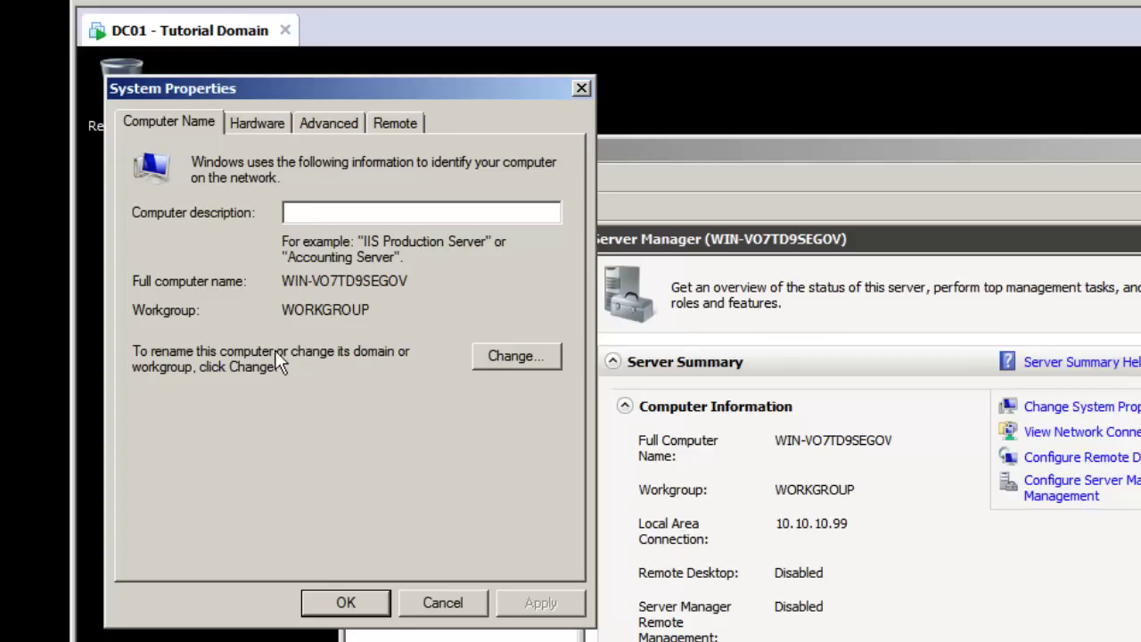
click(539, 363)
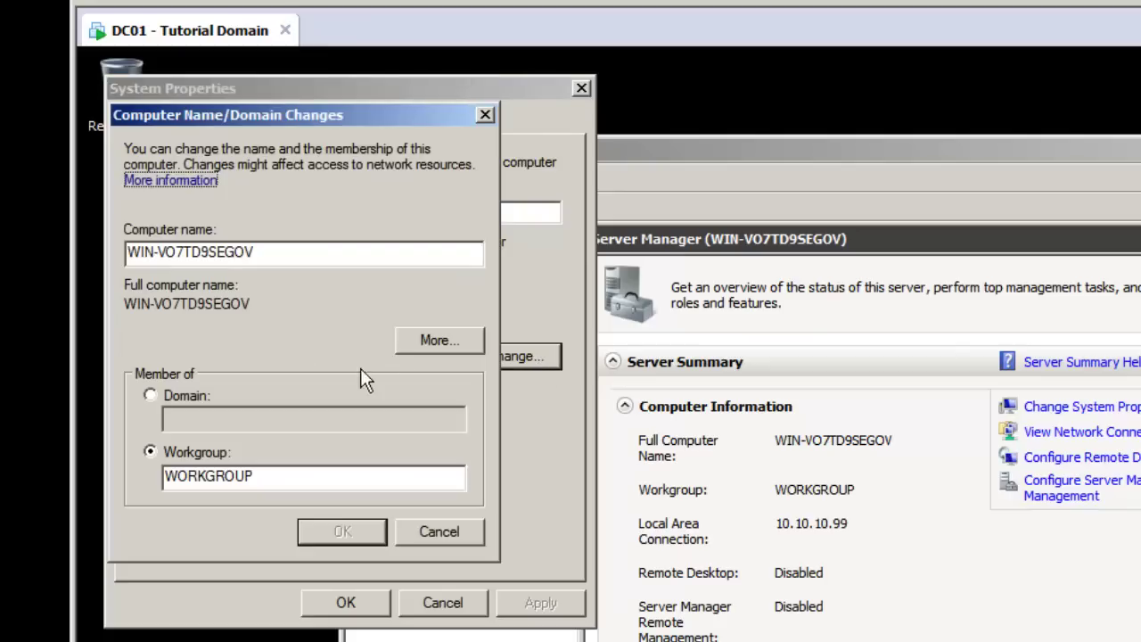
drag(282, 252, 105, 278)
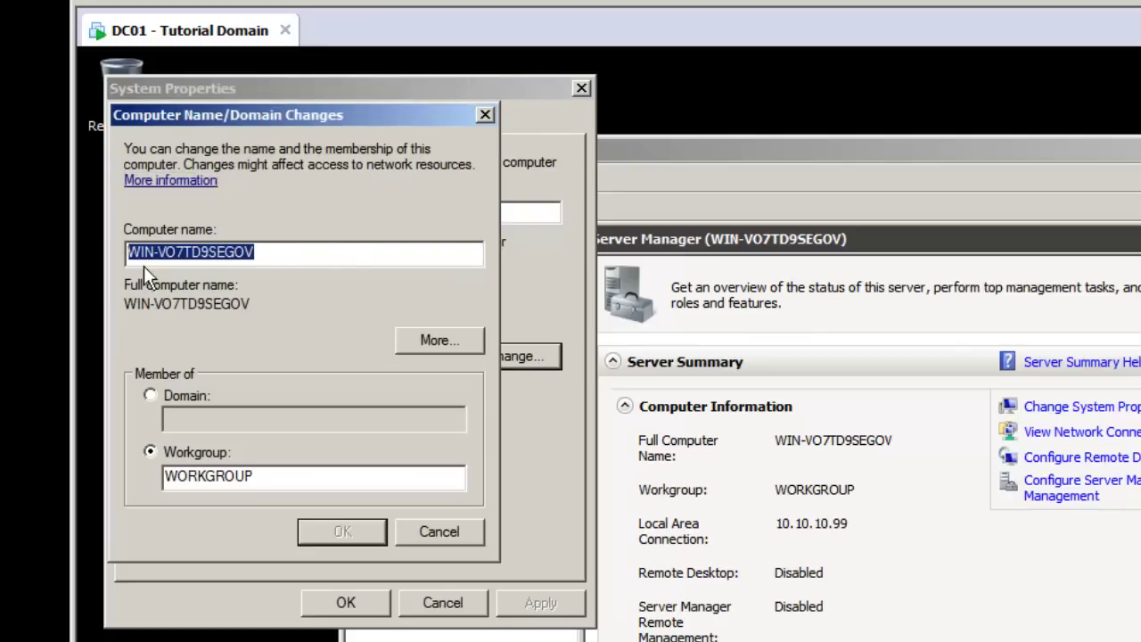
text(DC01)
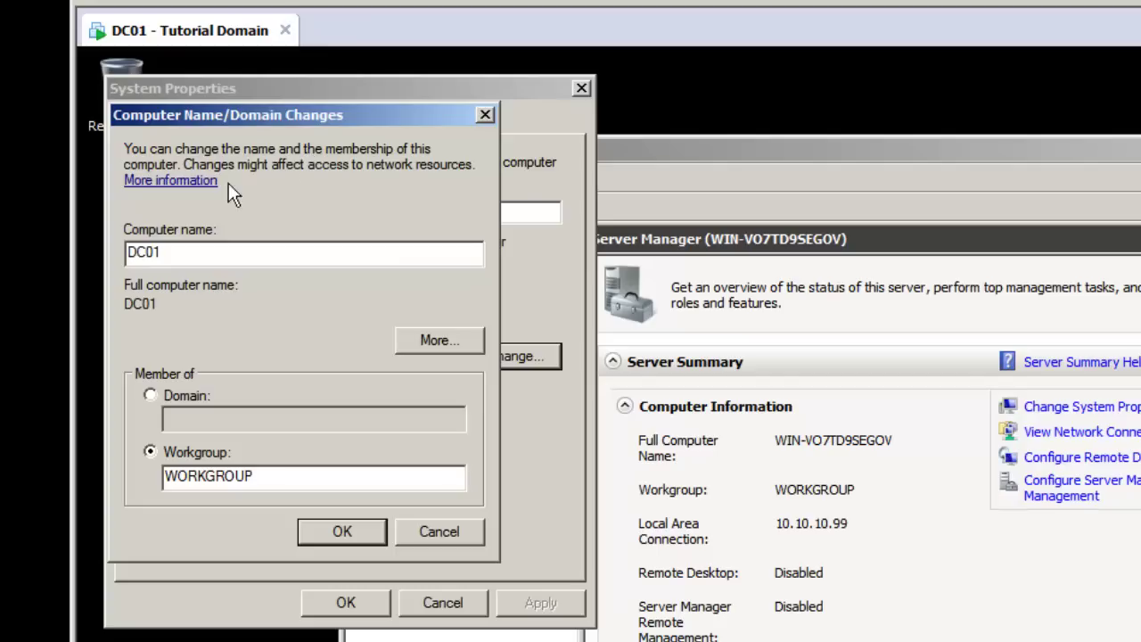
click(344, 532)
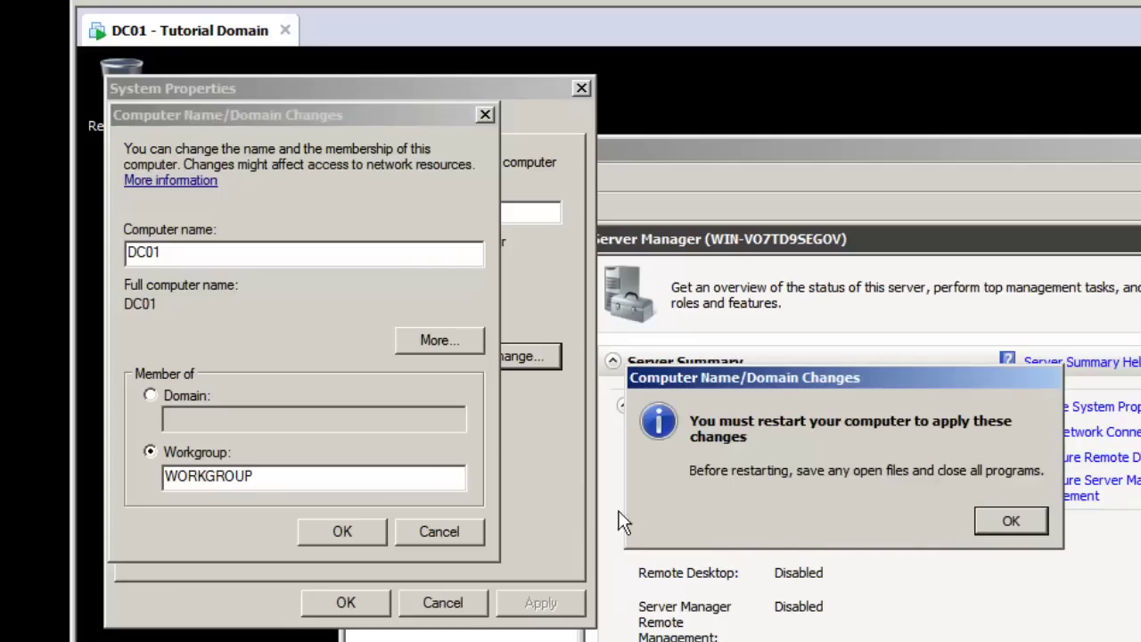
click(1025, 531)
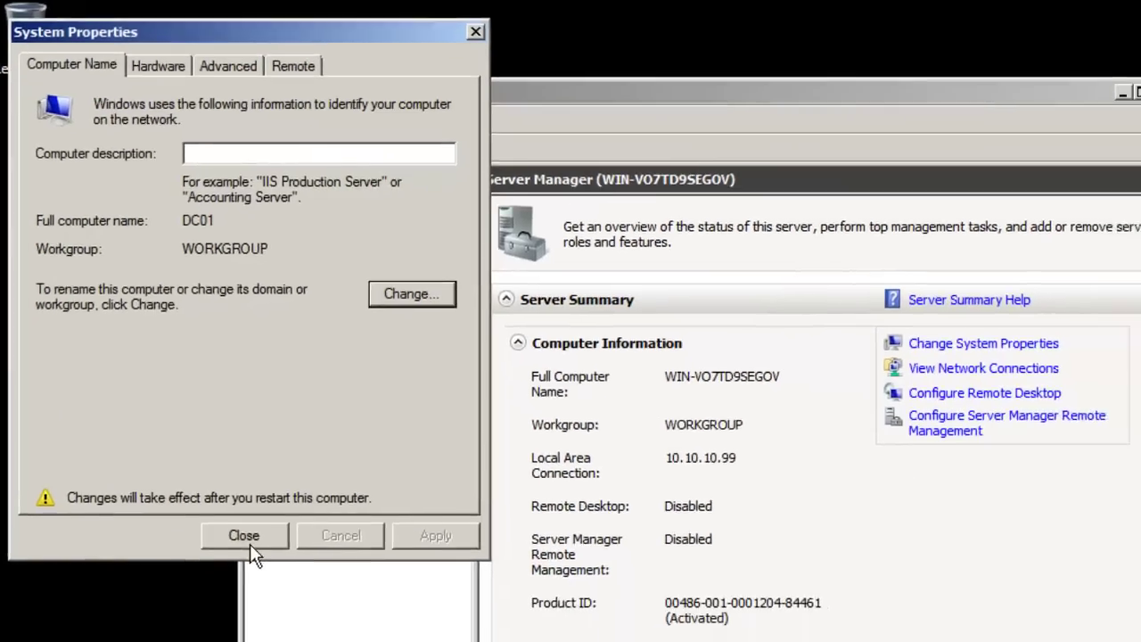
click(247, 539)
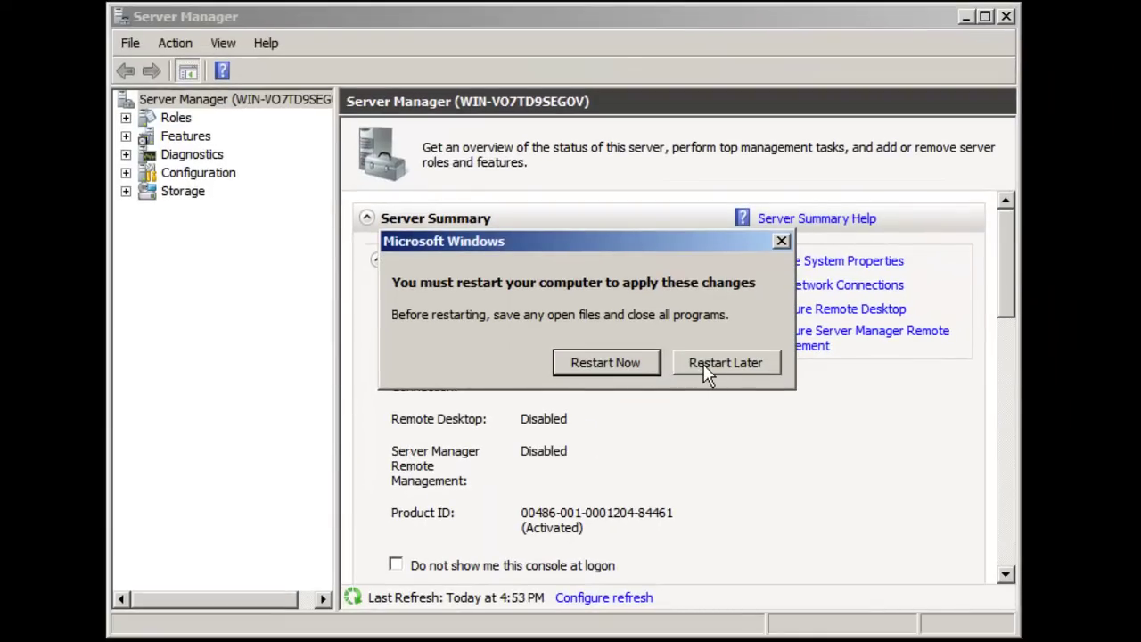
click(706, 365)
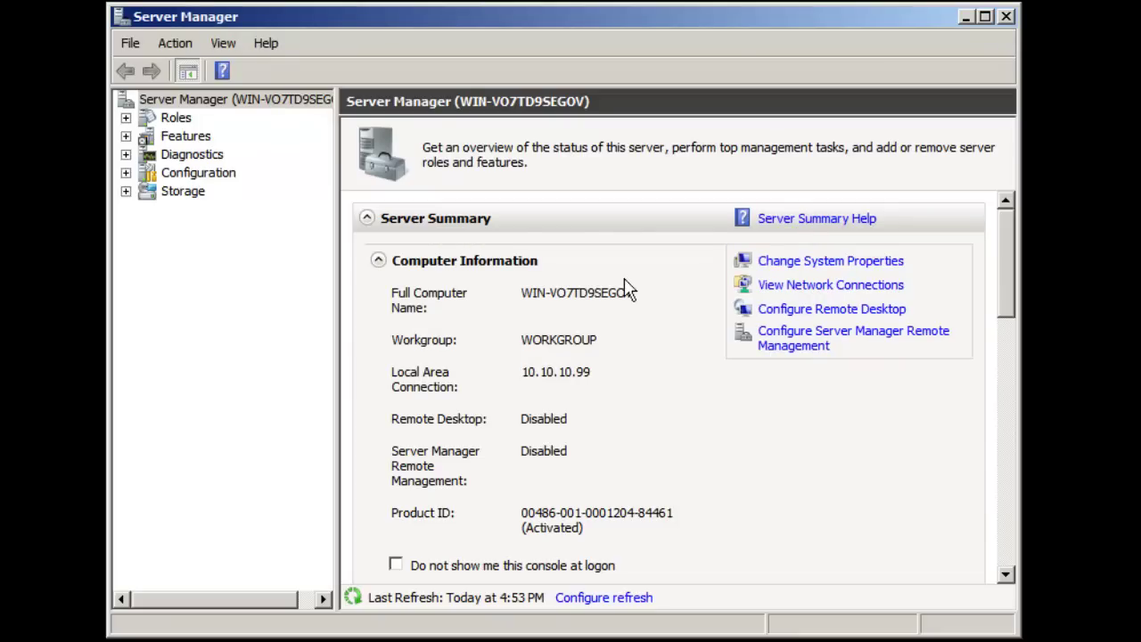
Enable Remote Desktop only for computers using Network Level Authentication and apply the setting.
click(802, 309)
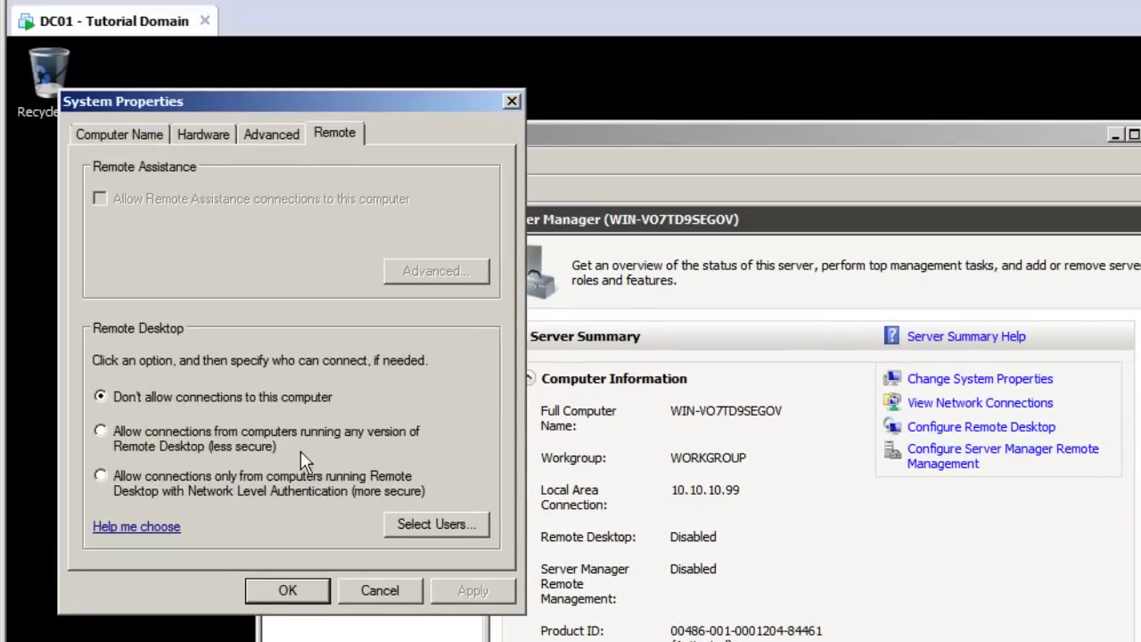
click(101, 431)
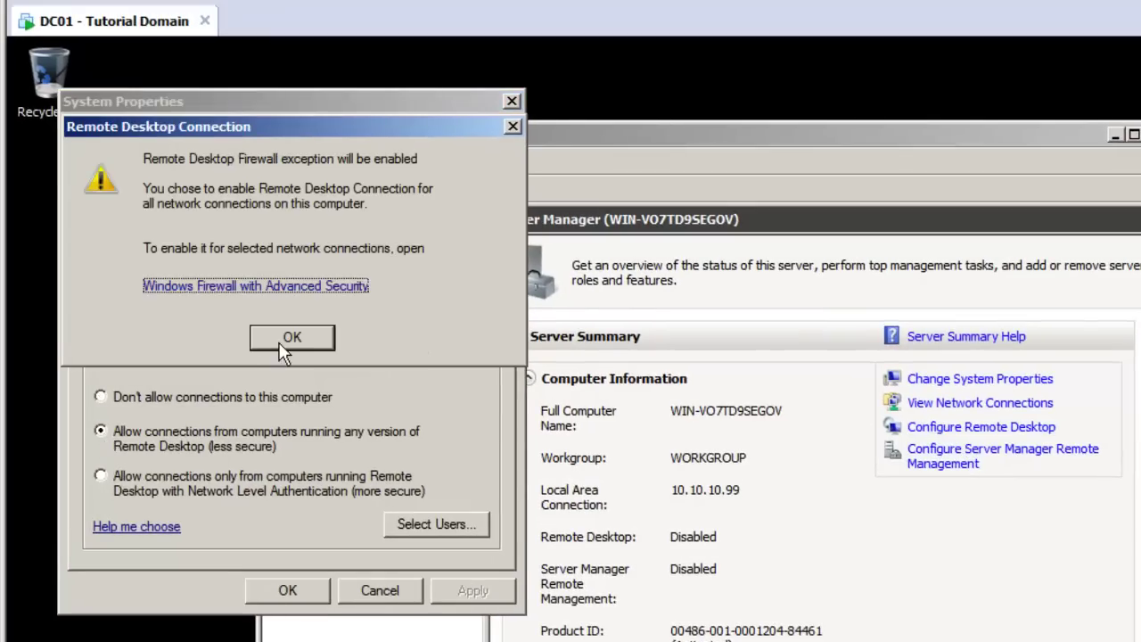
click(513, 128)
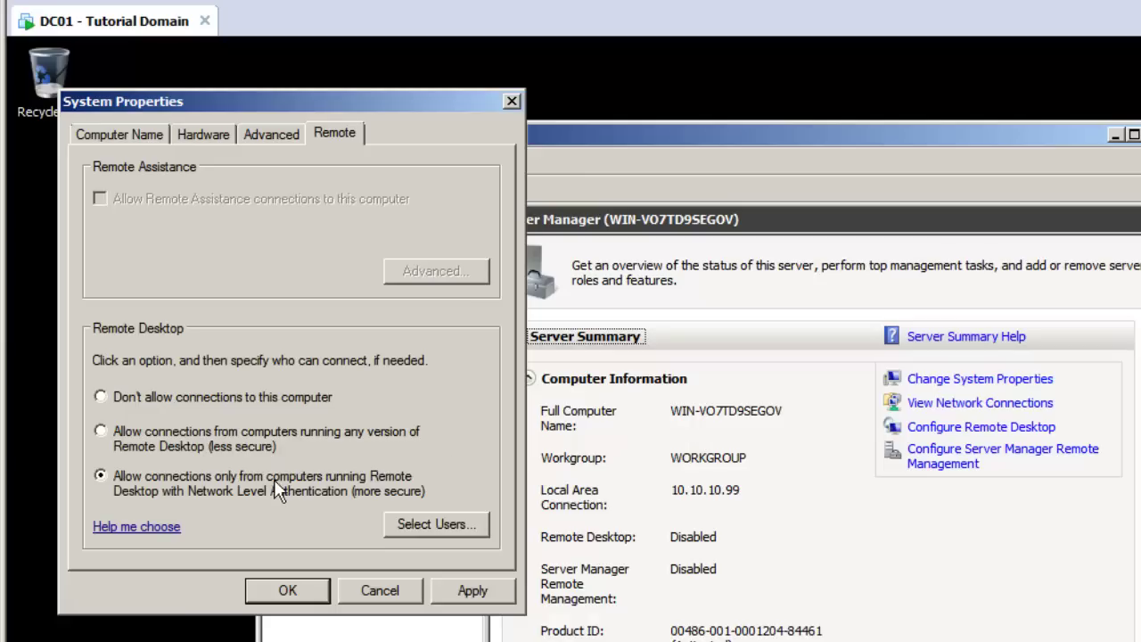
click(475, 588)
click(272, 590)
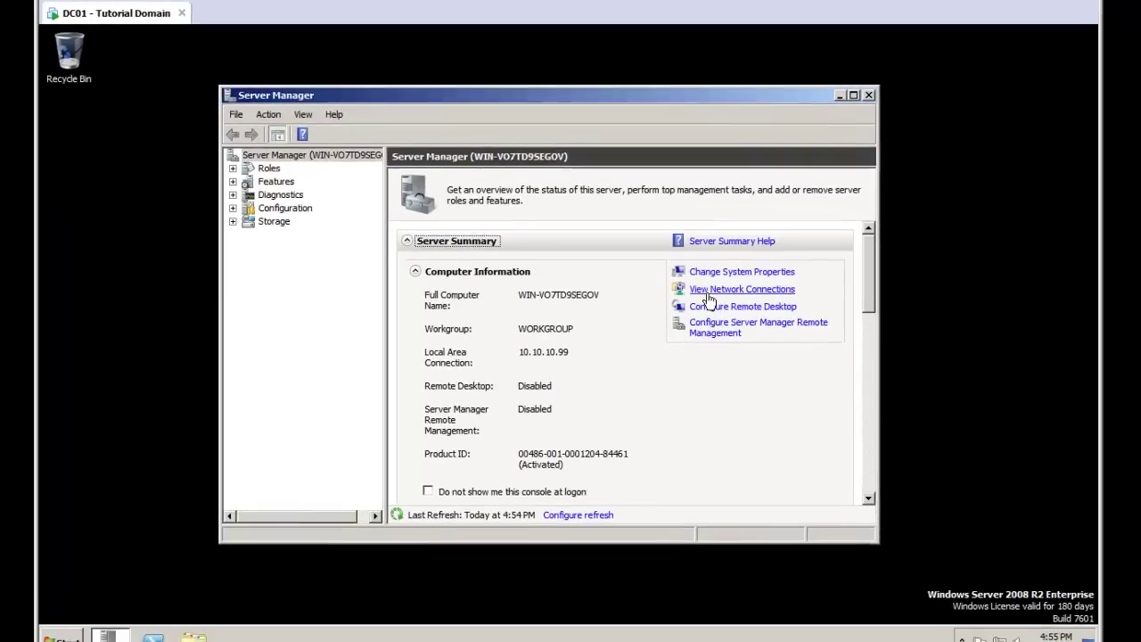
Close Server Manager and request a restart of the server.
click(868, 94)
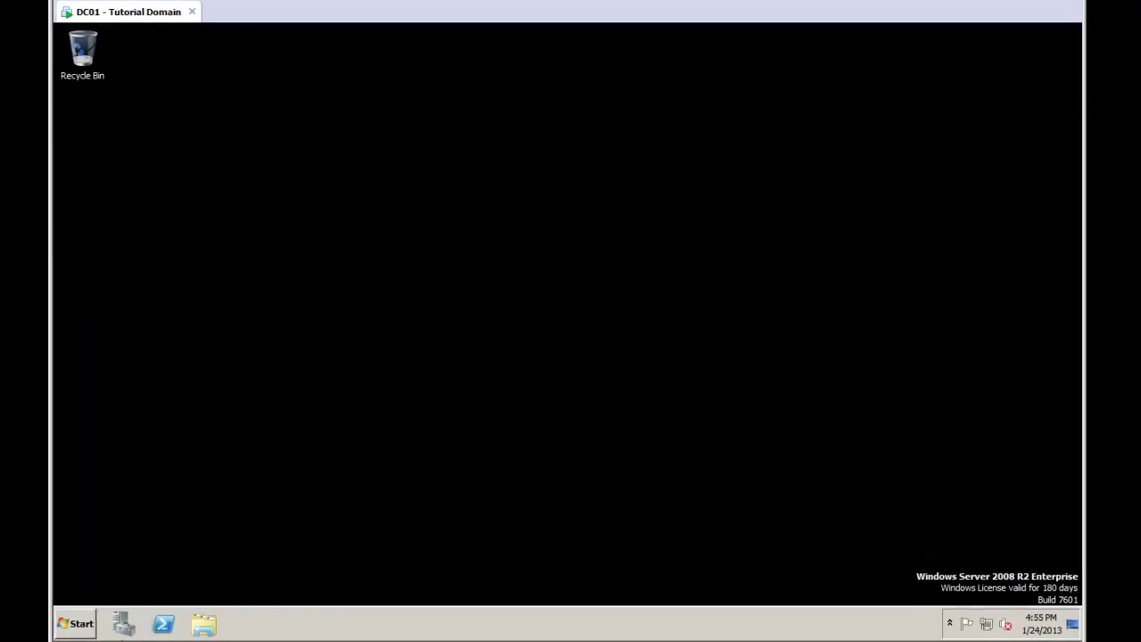
click(79, 623)
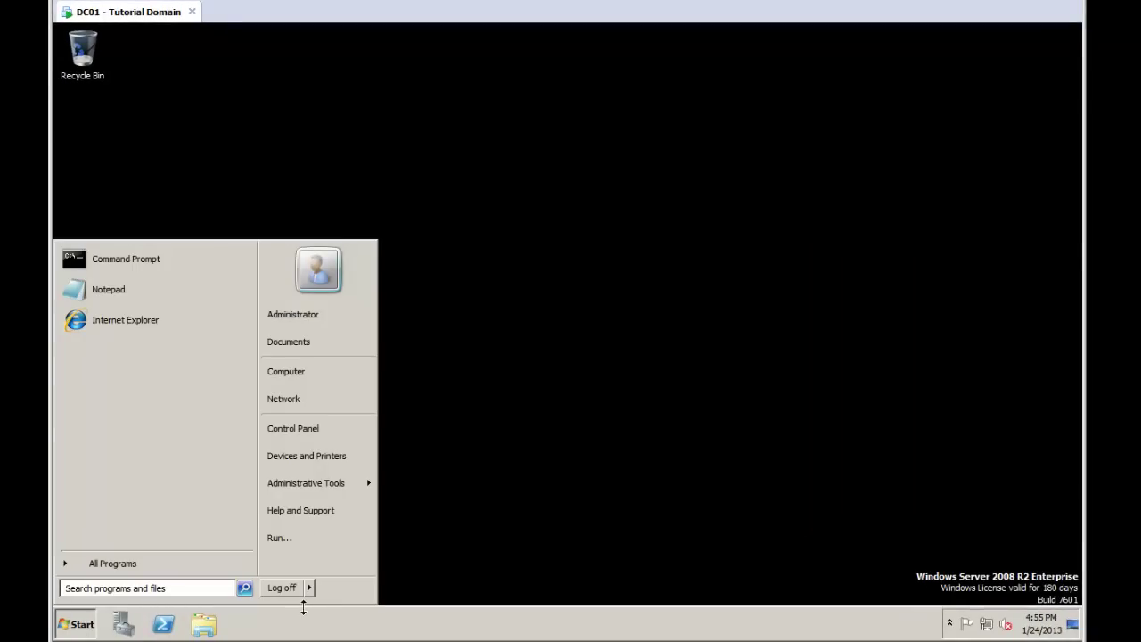
click(309, 588)
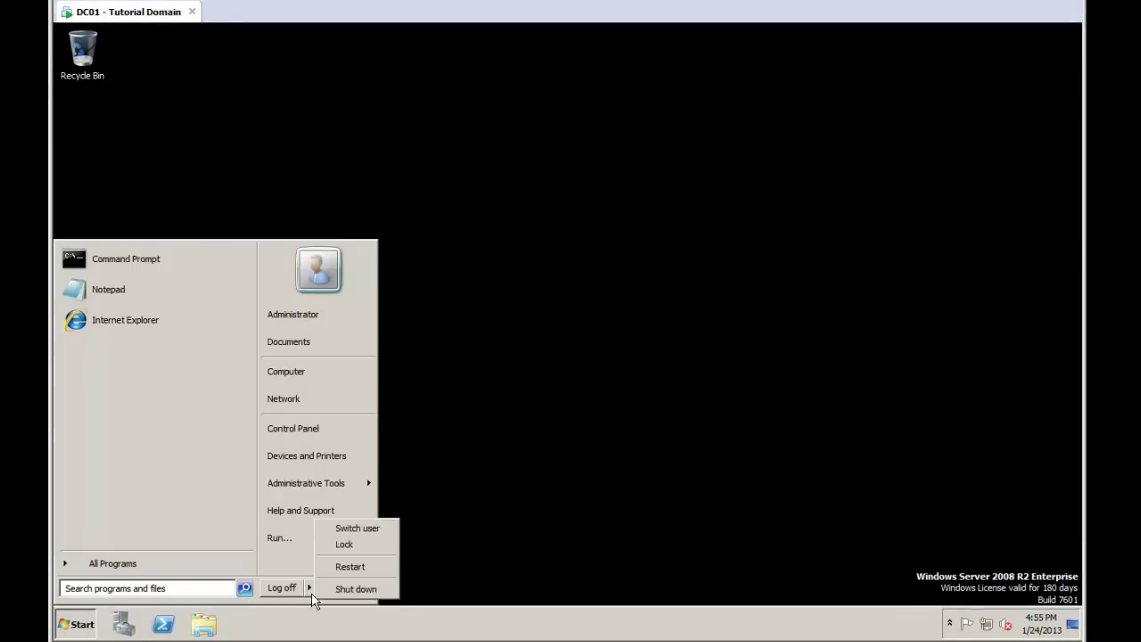
click(361, 567)
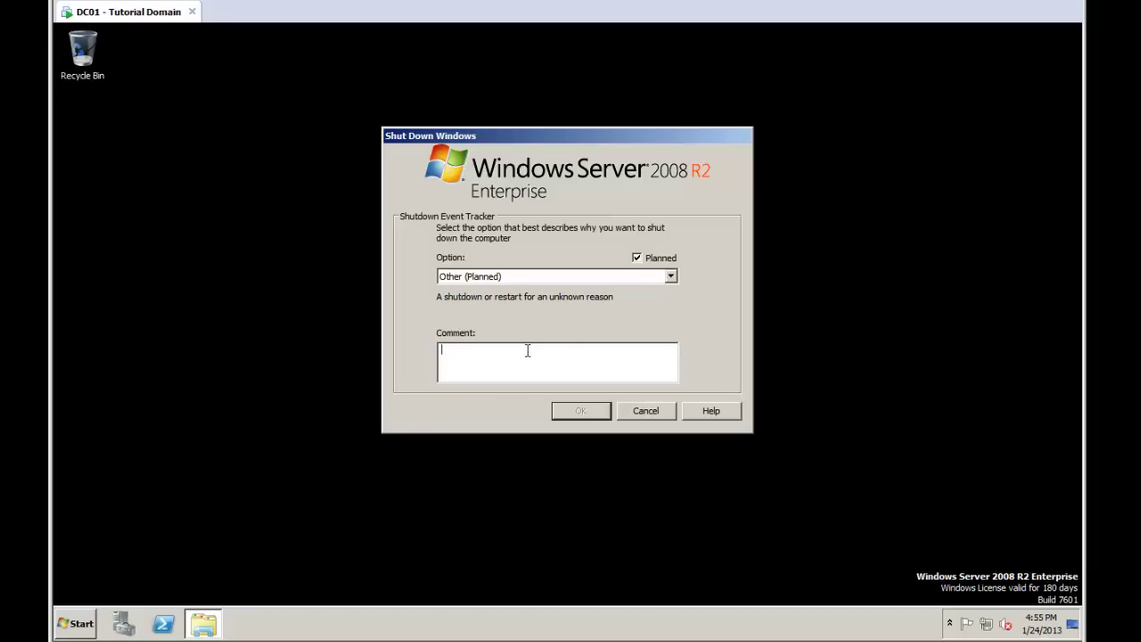
Give Other (Planned) as the restart reason with the comment "Change Name" and confirm the restart.
text(Change Up)
key(BackSpace)
key(BackSpace)
text(Name)
click(672, 276)
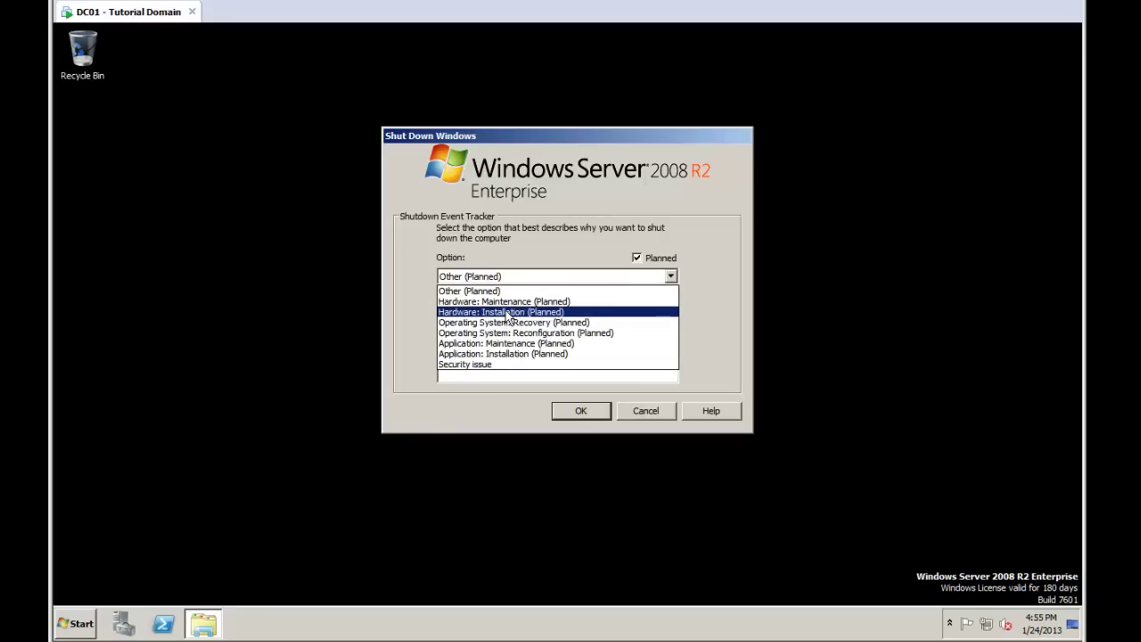
click(621, 290)
click(516, 344)
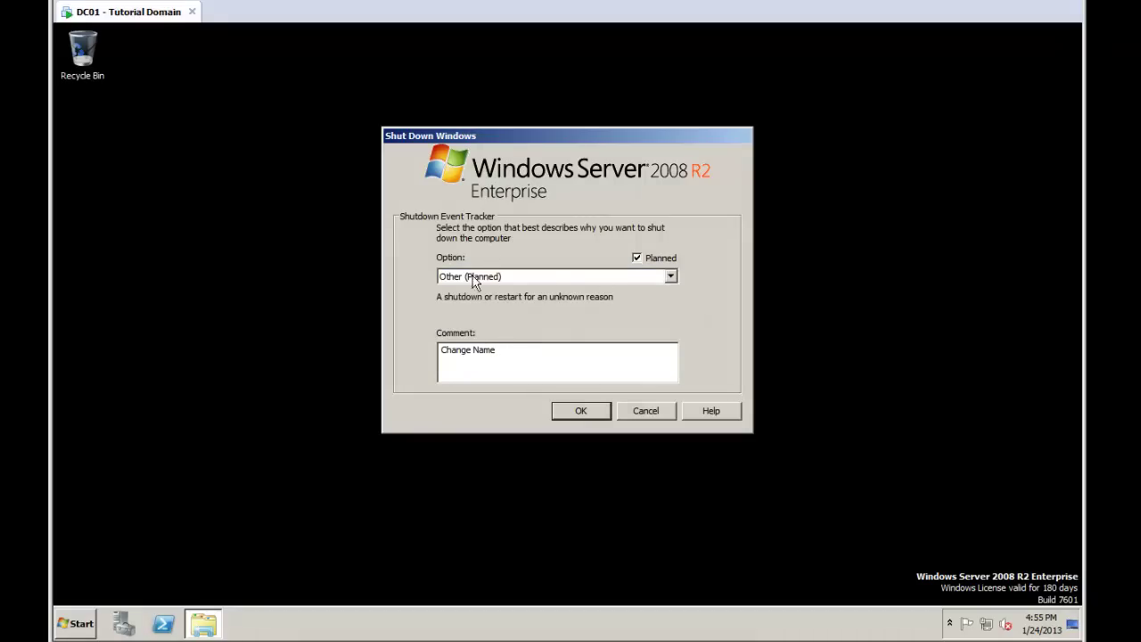
drag(508, 349, 421, 335)
click(560, 368)
click(596, 423)
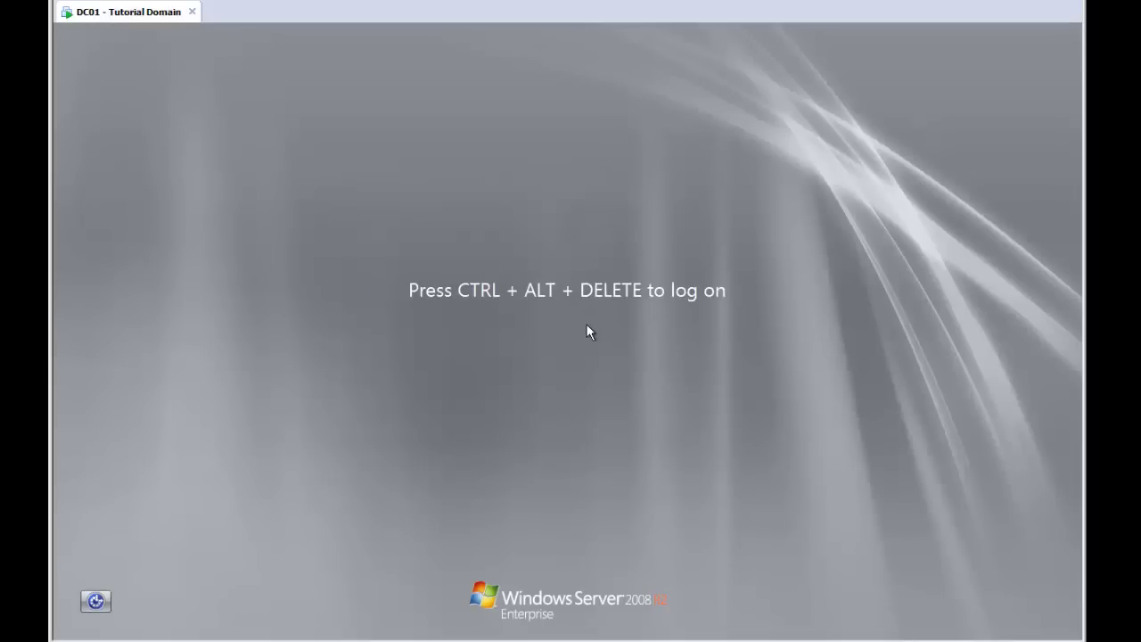
Send the secure attention sequence to the virtual machine and log on as Administrator with the account password.
right_click(146, 22)
click(187, 85)
click(579, 420)
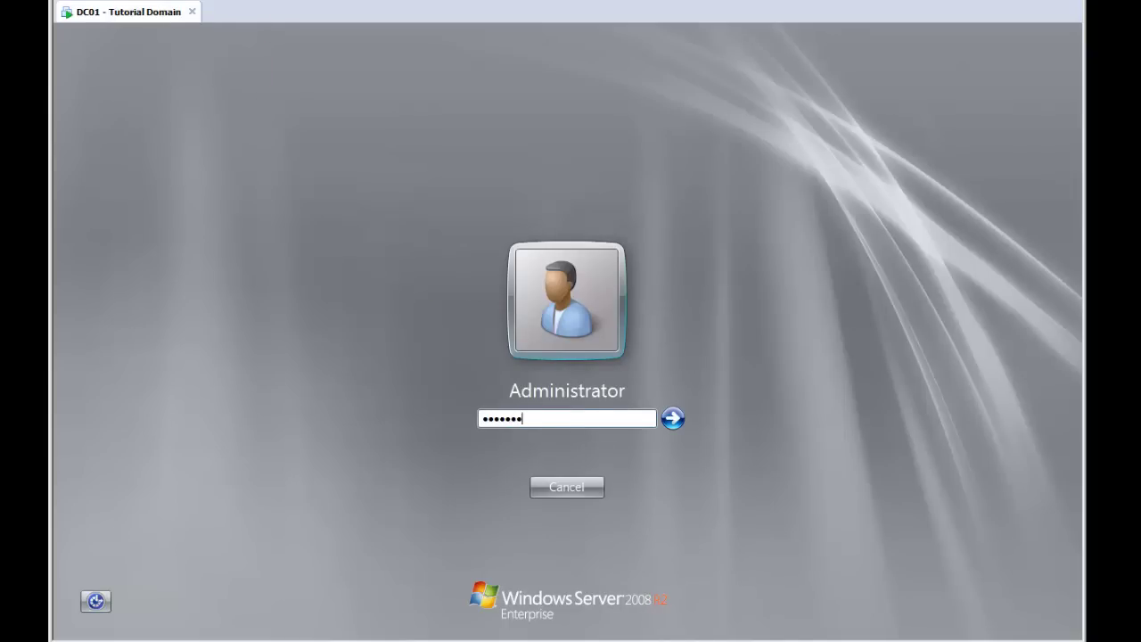
key(Return)
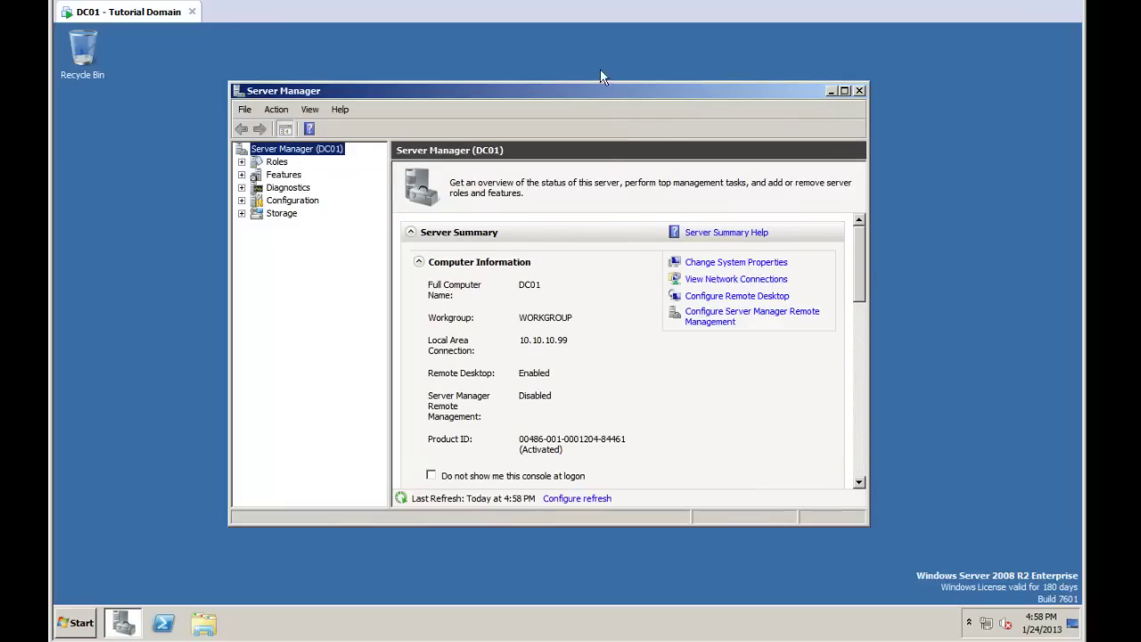
Start adding roles from the server's Roles Summary and continue to the server role selection.
drag(603, 88, 579, 83)
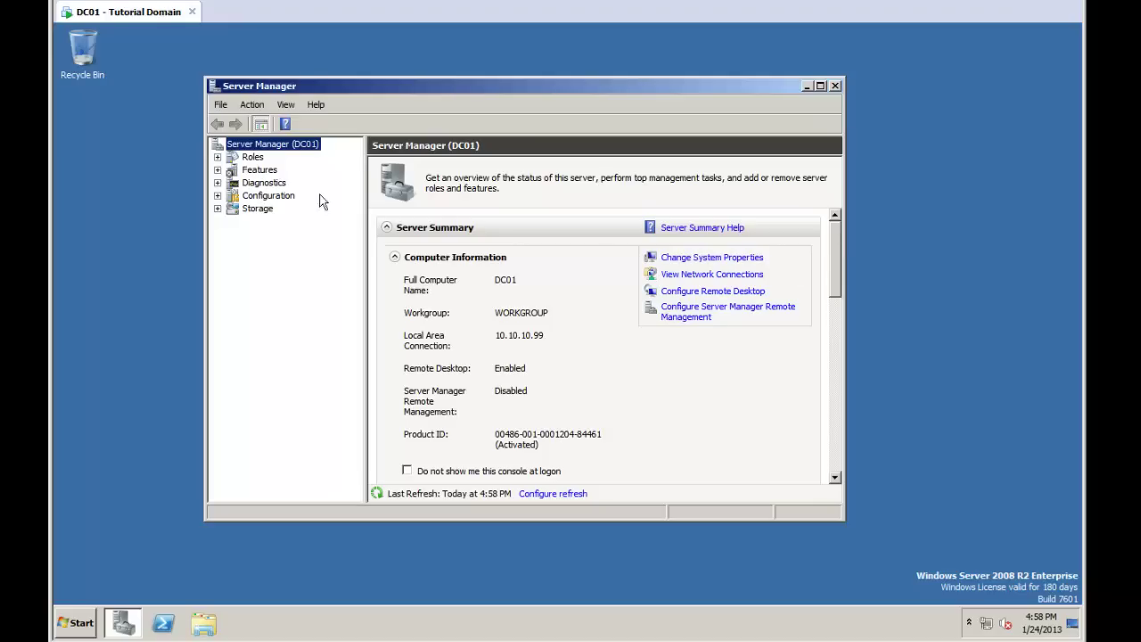
click(252, 158)
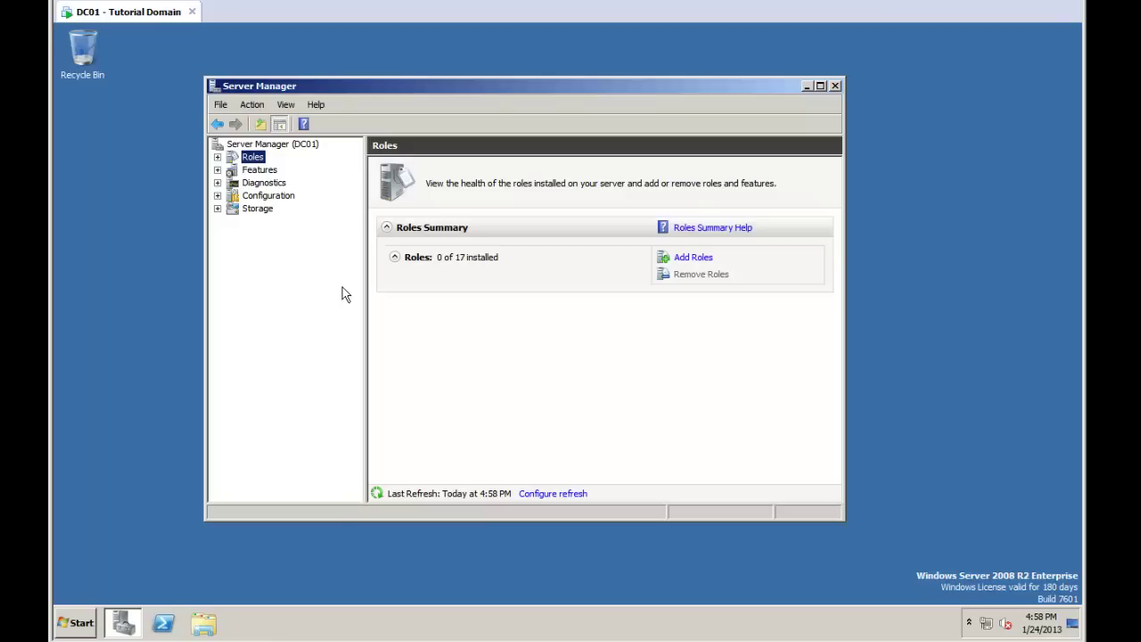
click(274, 145)
drag(833, 281, 833, 402)
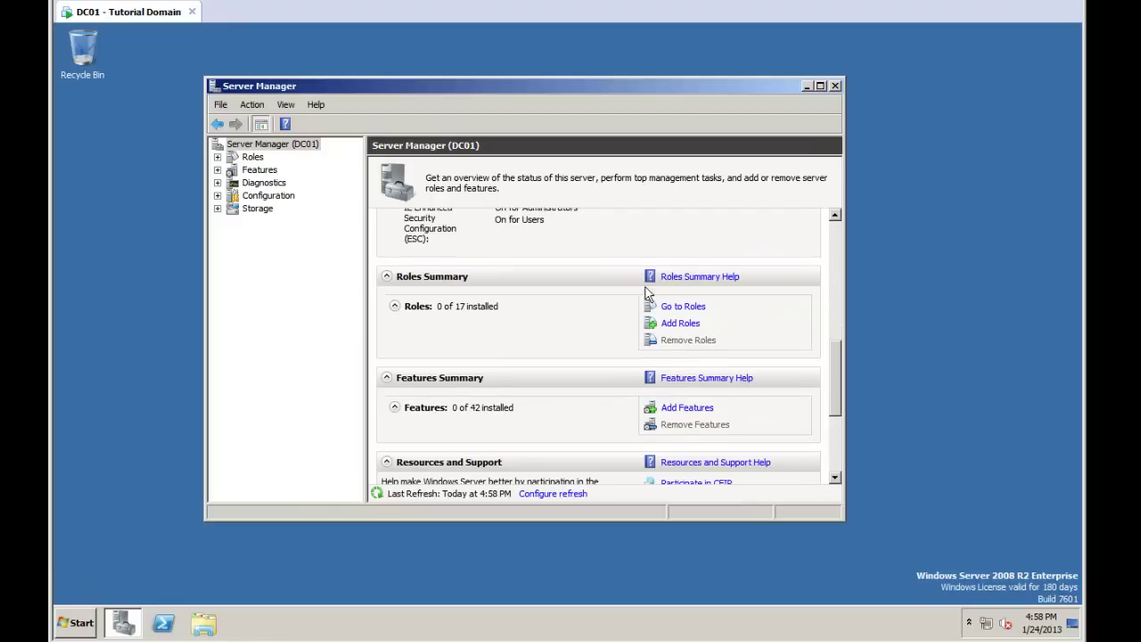
click(671, 328)
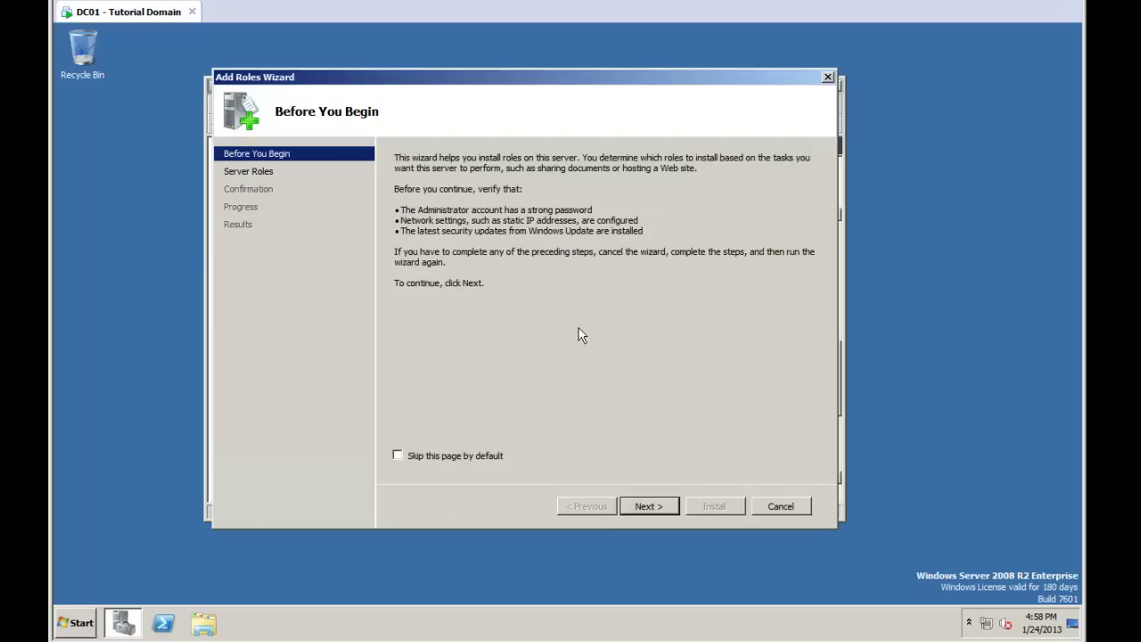
click(659, 514)
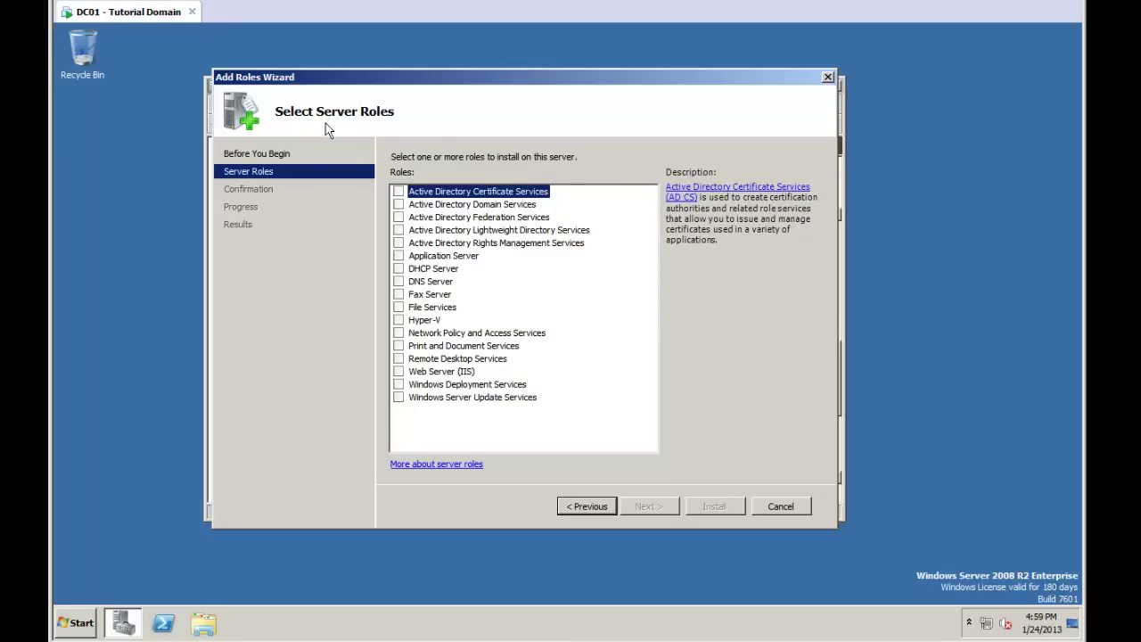
Select the Active Directory Domain Services role and add its required .NET Framework 3.5.1 features.
click(399, 205)
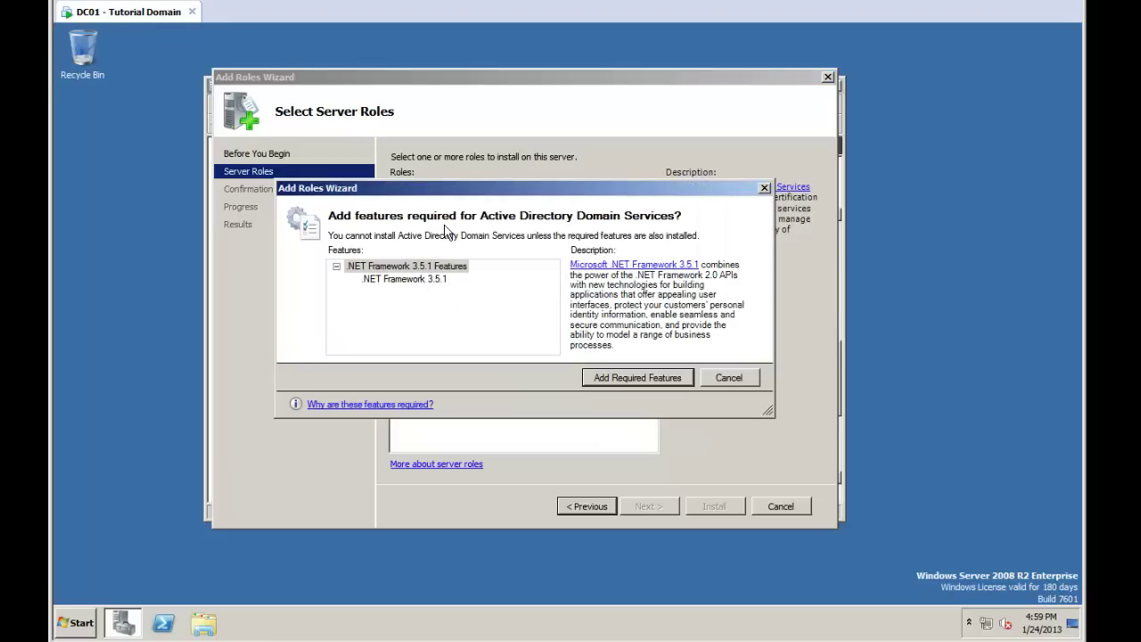
drag(474, 190, 467, 268)
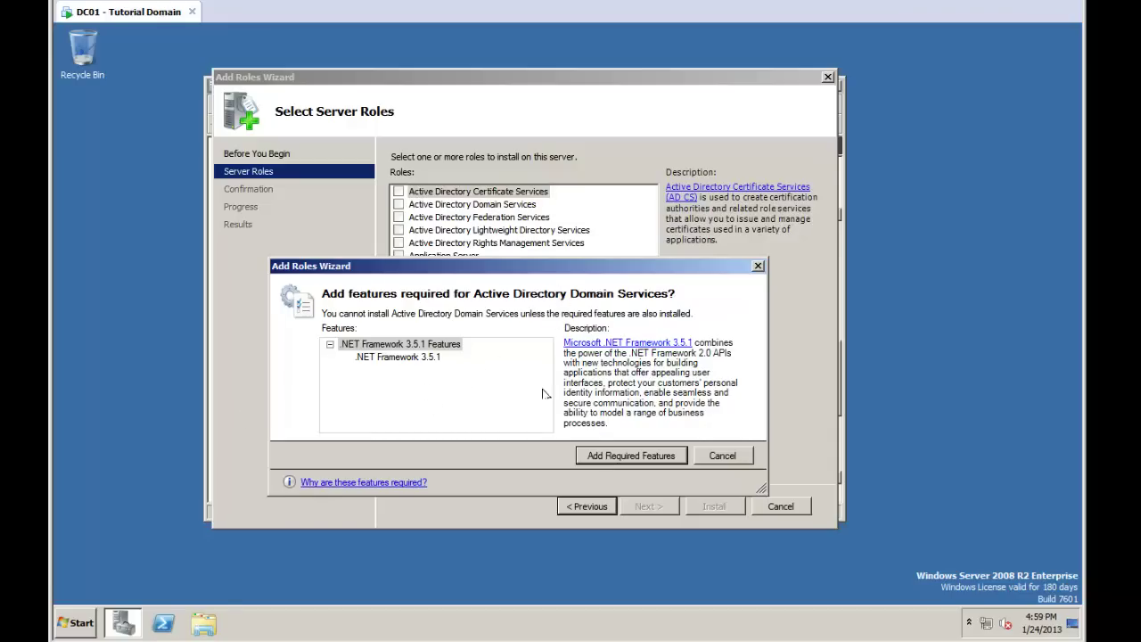
click(626, 460)
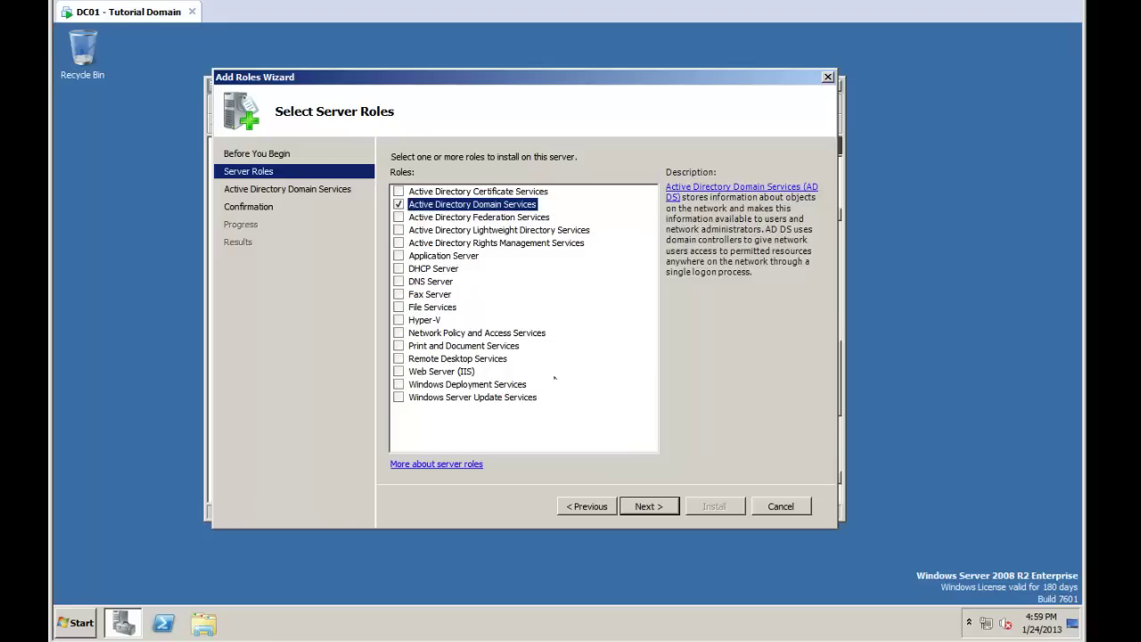
Continue past the role introduction, install Active Directory Domain Services with its features and close the Add Roles wizard.
click(660, 504)
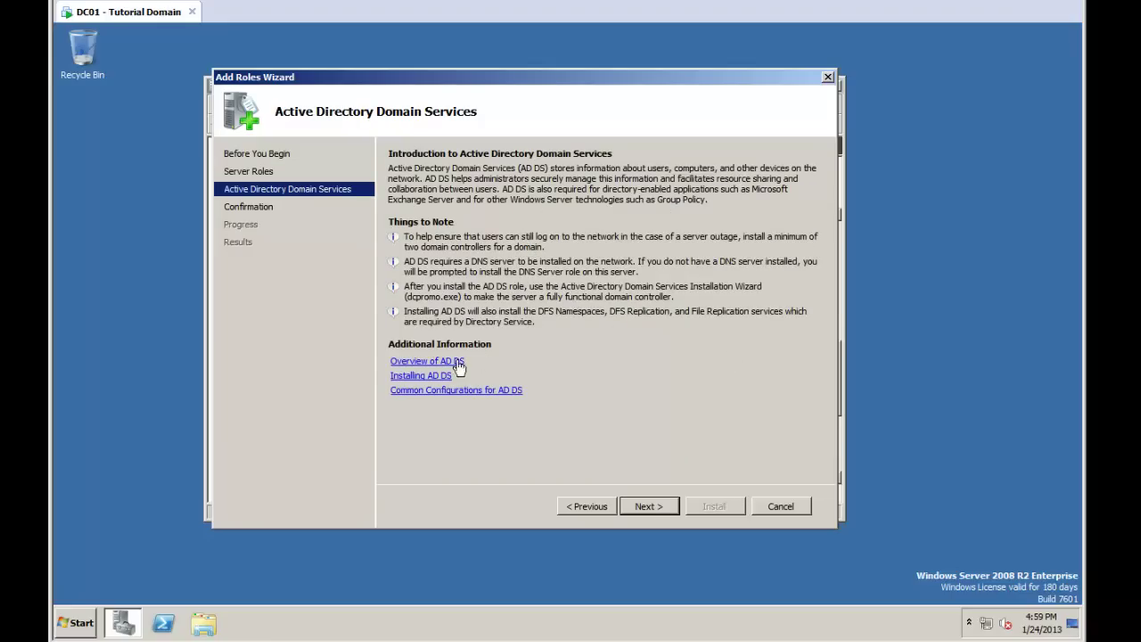
click(646, 505)
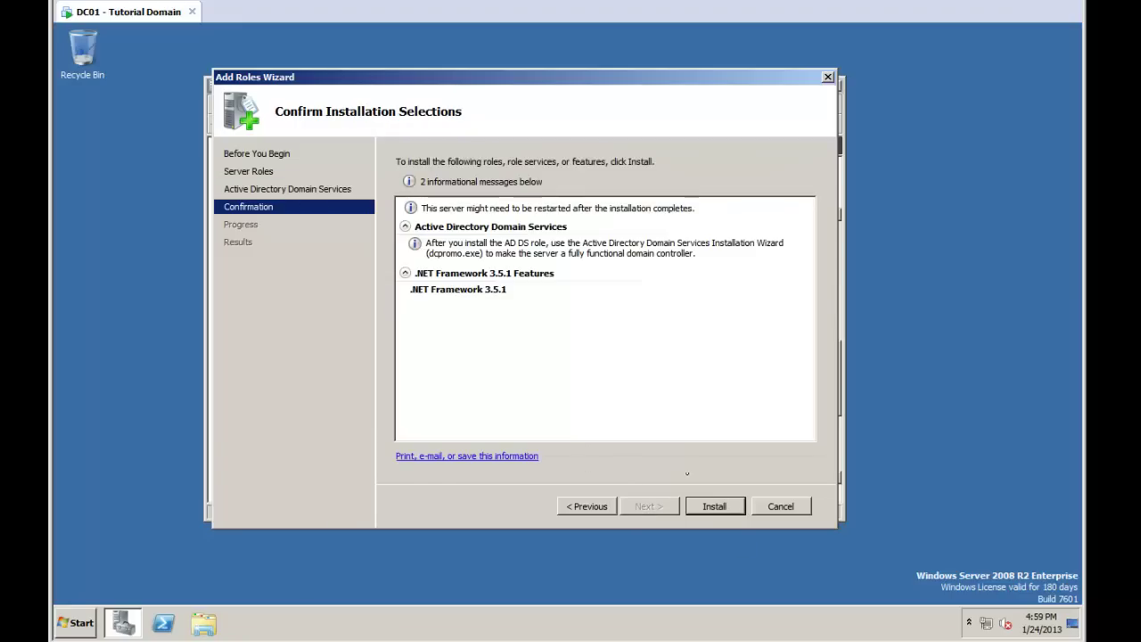
click(734, 514)
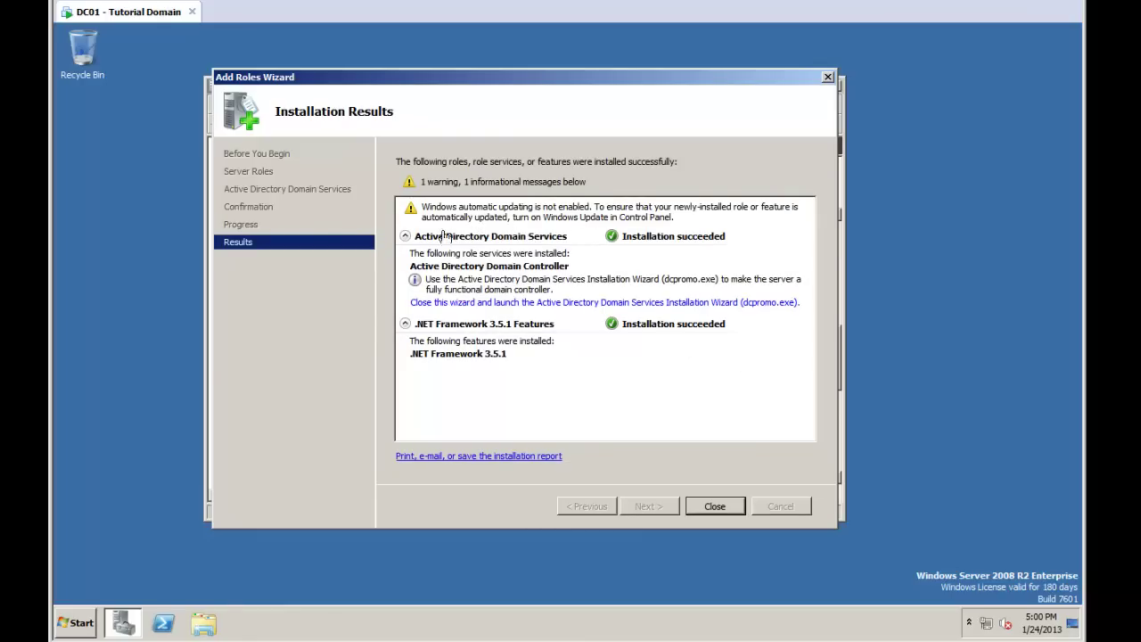
click(716, 505)
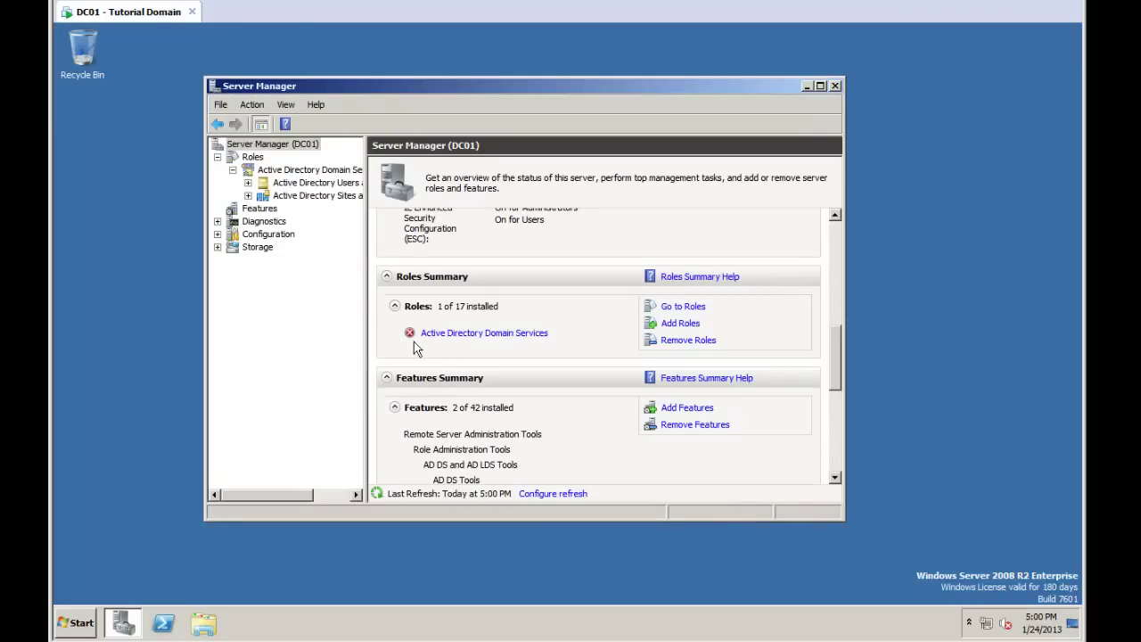
View the Active Directory Domain Services role page, launch dcpromo.exe from a command prompt, and close Server Manager and the prompt.
click(474, 335)
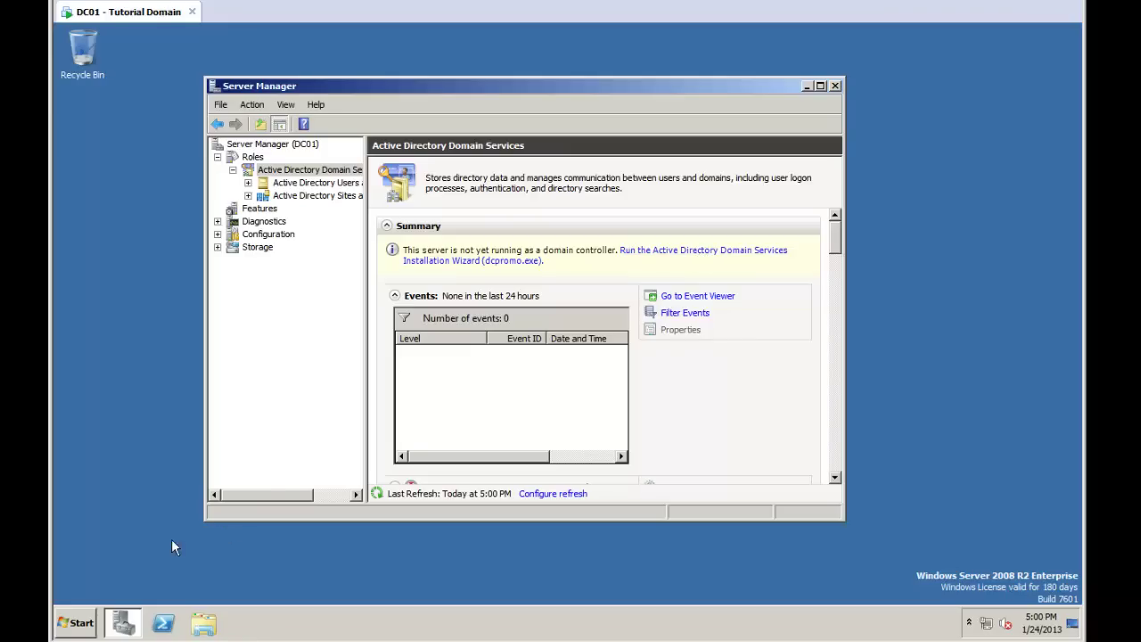
click(75, 624)
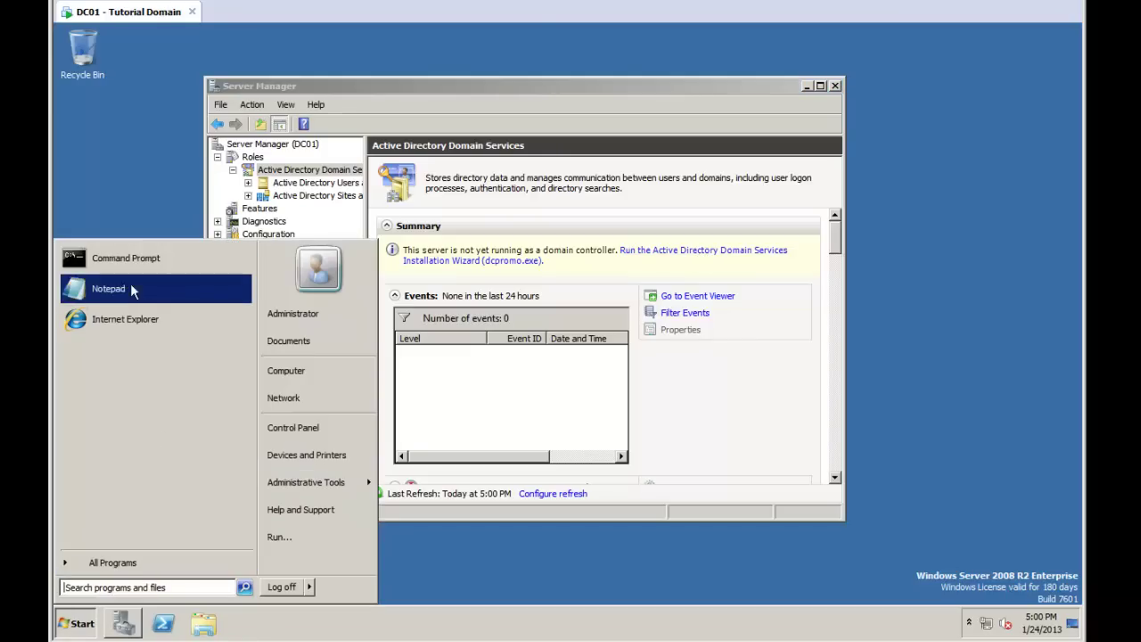
click(123, 258)
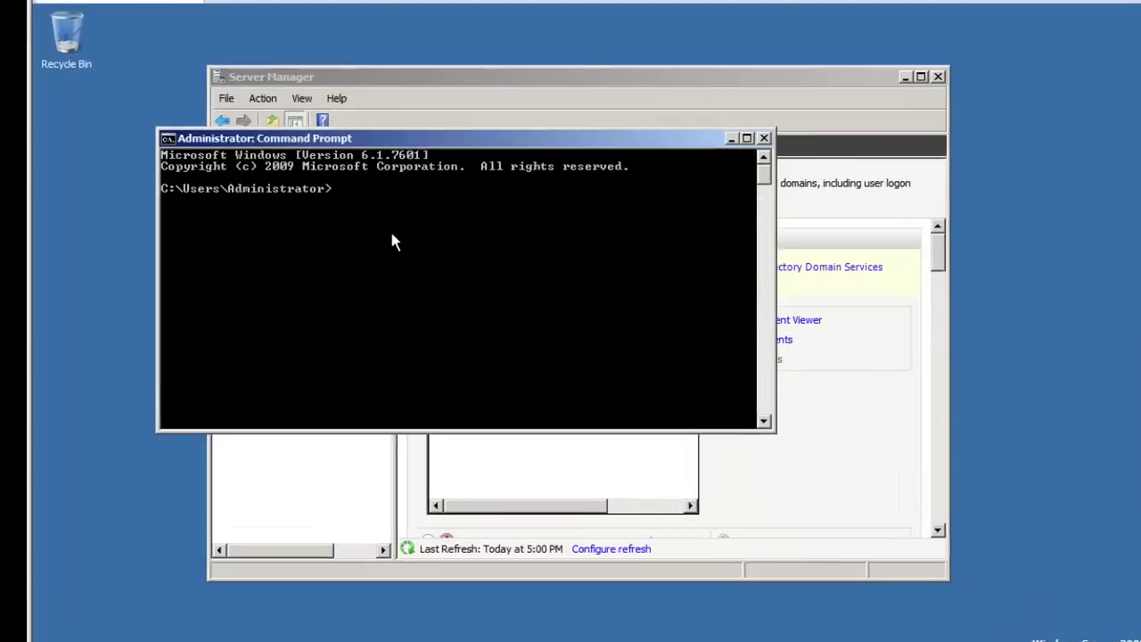
text(dcpro)
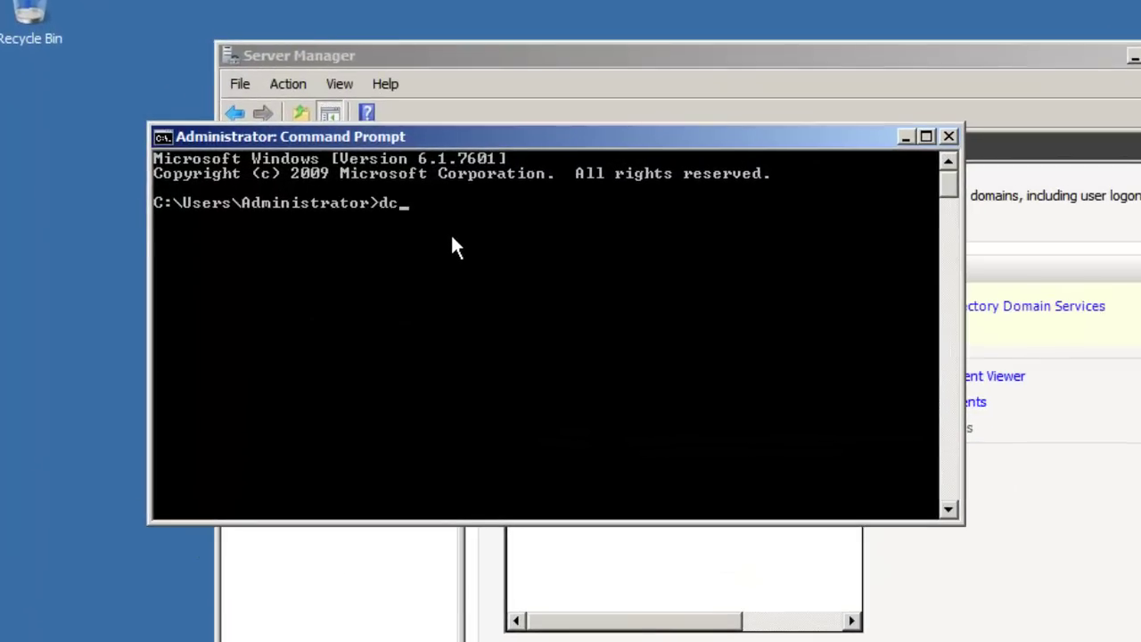
text(mo.exe)
key(Return)
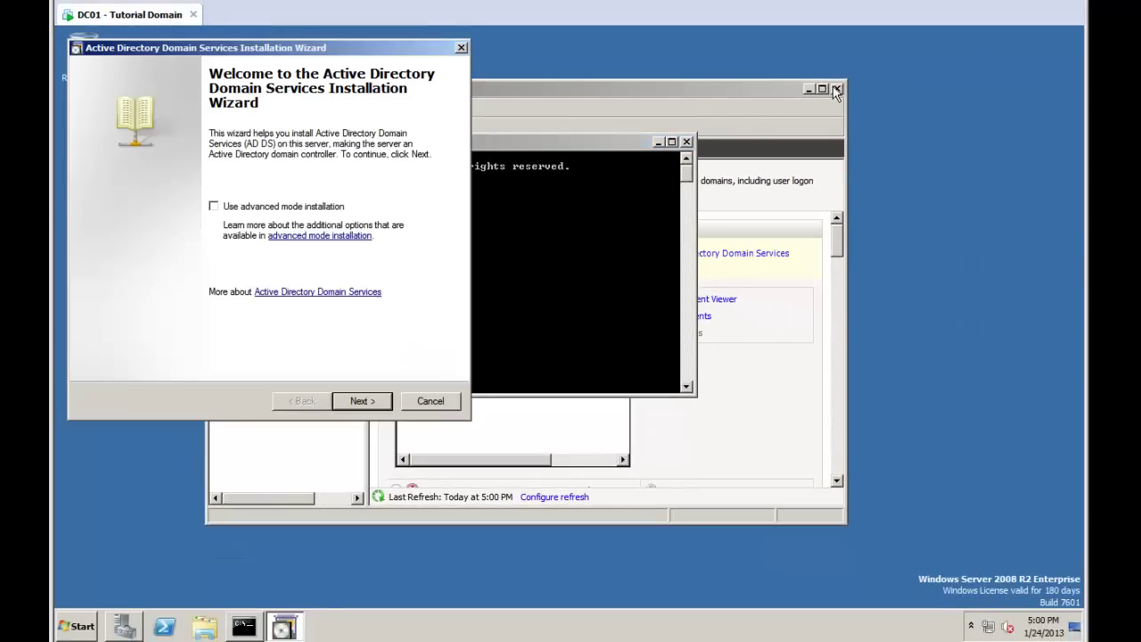
click(836, 89)
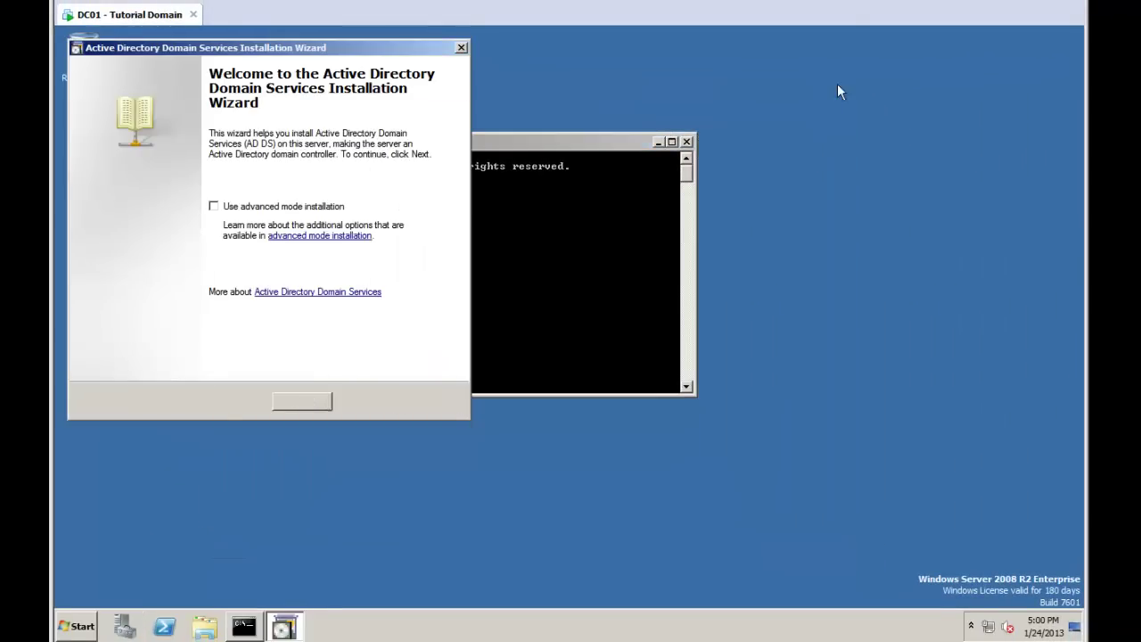
click(686, 141)
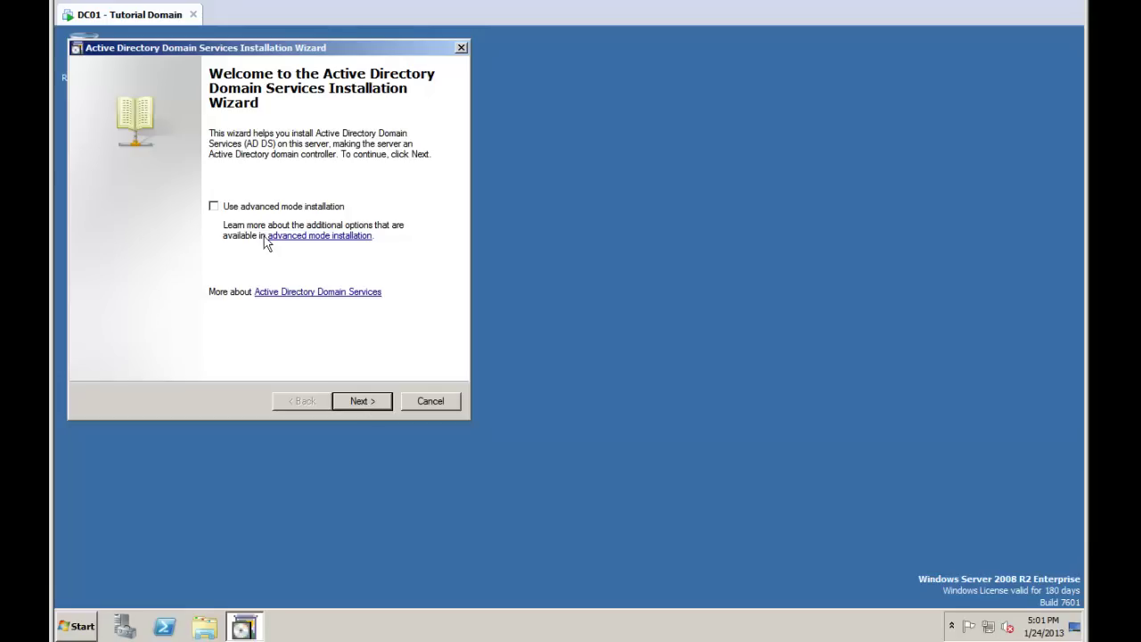
Continue without advanced mode installation past the compatibility notice and choose to create a new domain in a new forest.
click(213, 206)
click(215, 210)
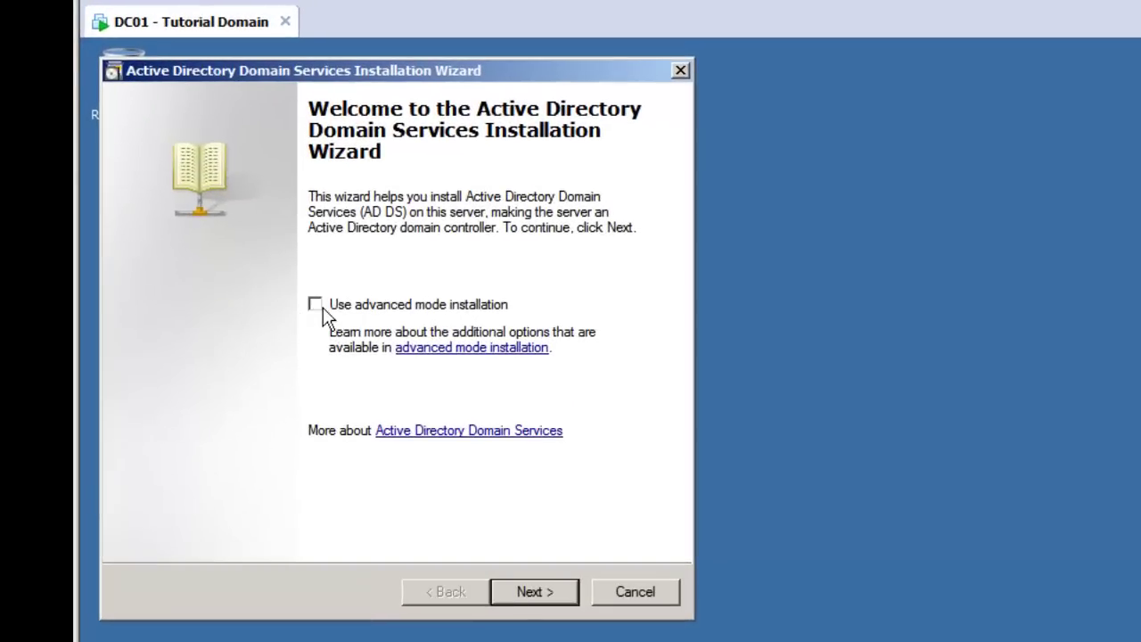
click(522, 592)
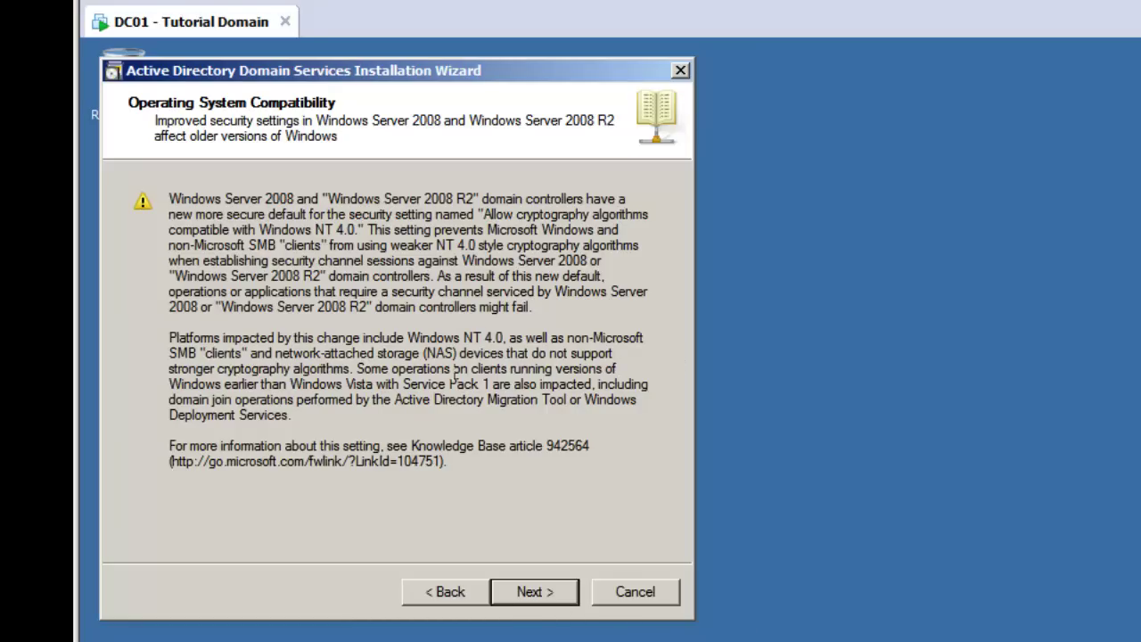
mouse_move(535, 307)
mouse_down()
mouse_move(465, 293)
mouse_move(532, 307)
mouse_up()
click(541, 584)
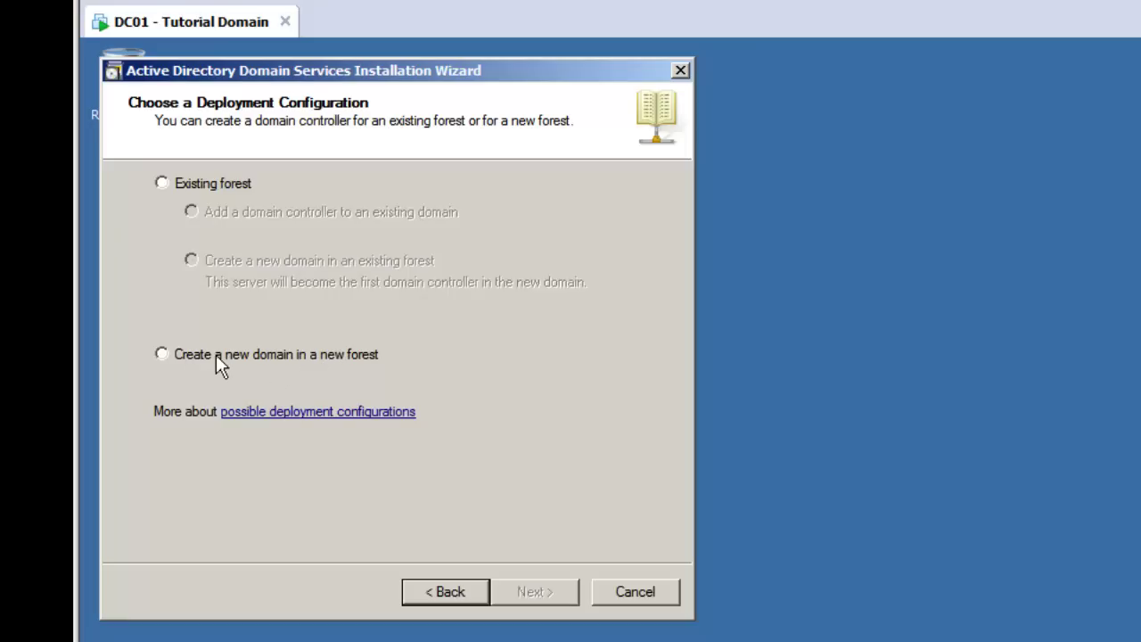
click(162, 354)
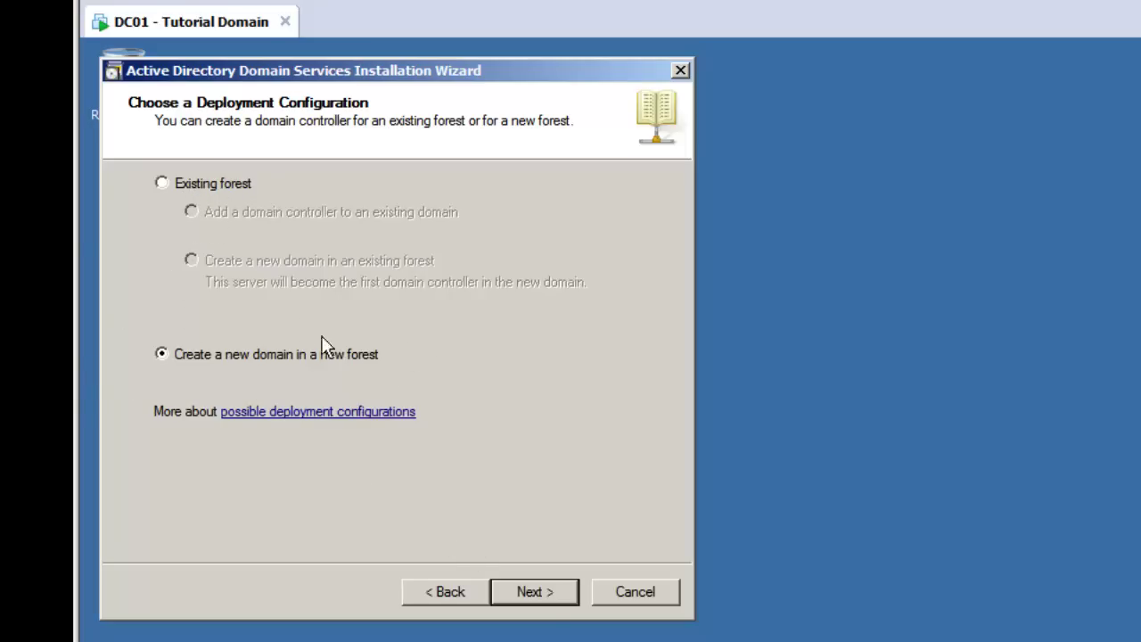
click(531, 595)
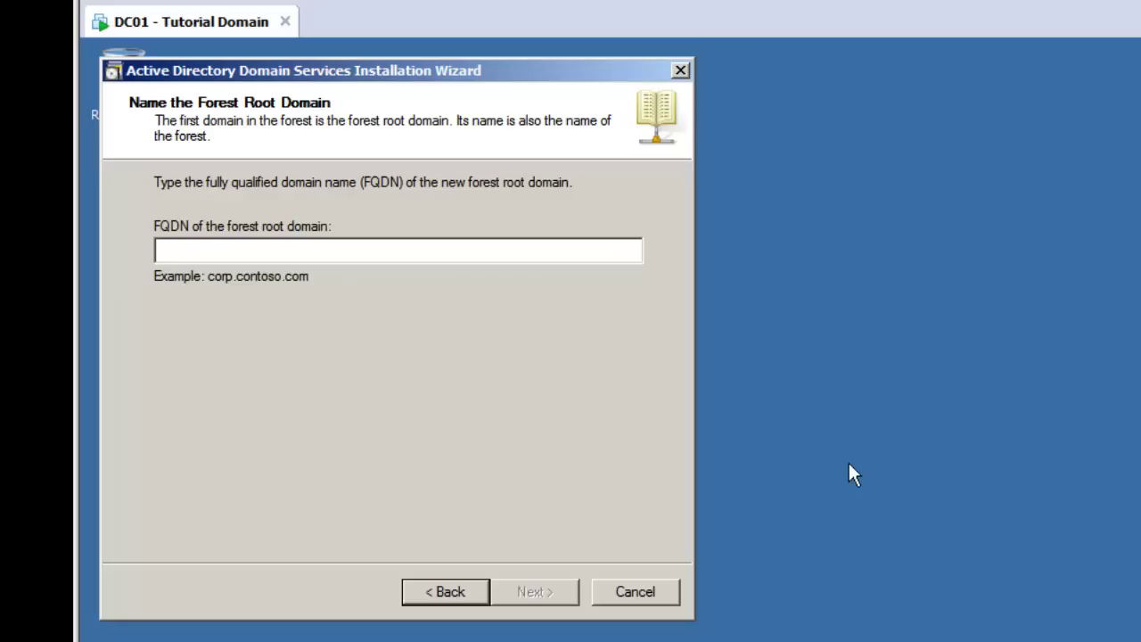
Name the forest root domain testdomain.net and continue to the forest functional level.
text(testdomain.net)
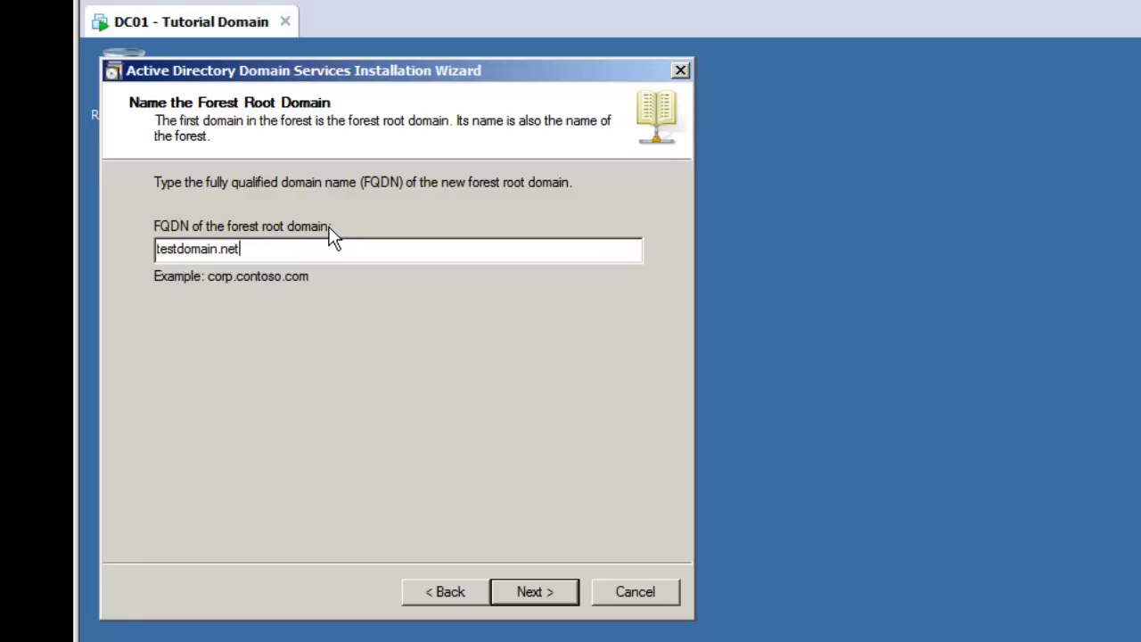
drag(247, 248, 223, 257)
click(280, 252)
drag(240, 251, 233, 258)
click(254, 251)
click(546, 590)
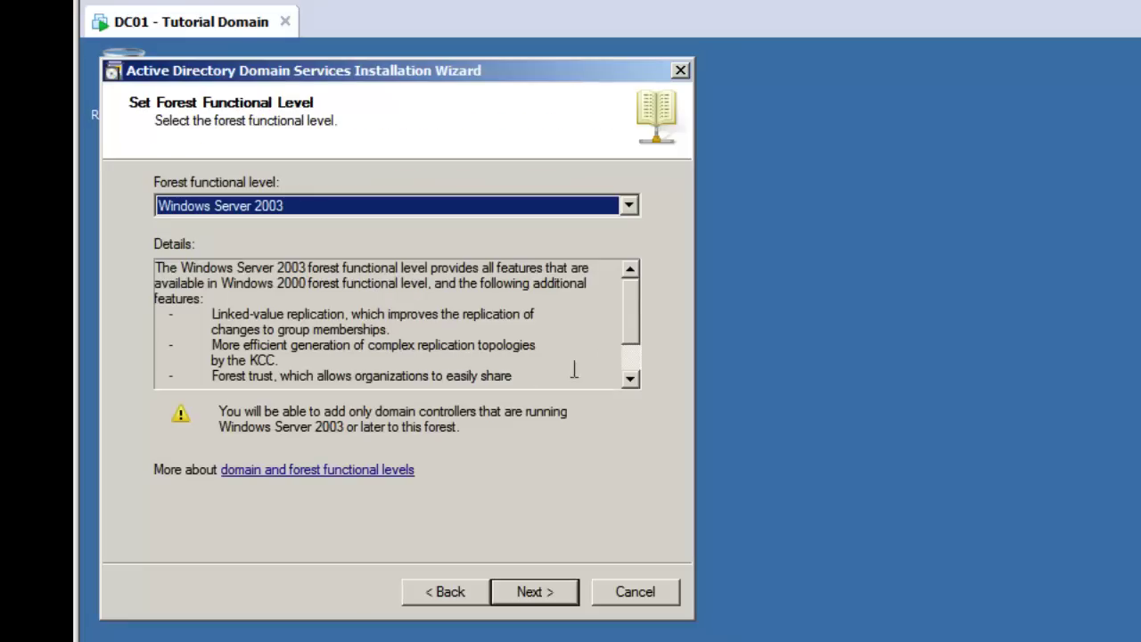
Review the details of the Windows Server 2003 forest functional level and the other available levels.
drag(159, 269, 543, 383)
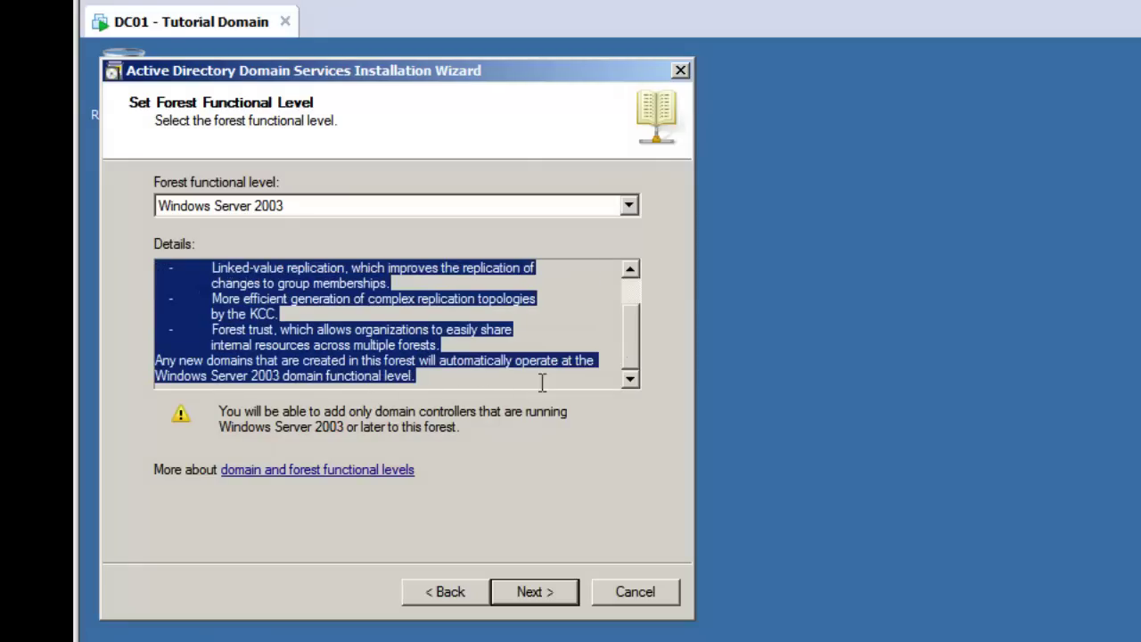
click(446, 383)
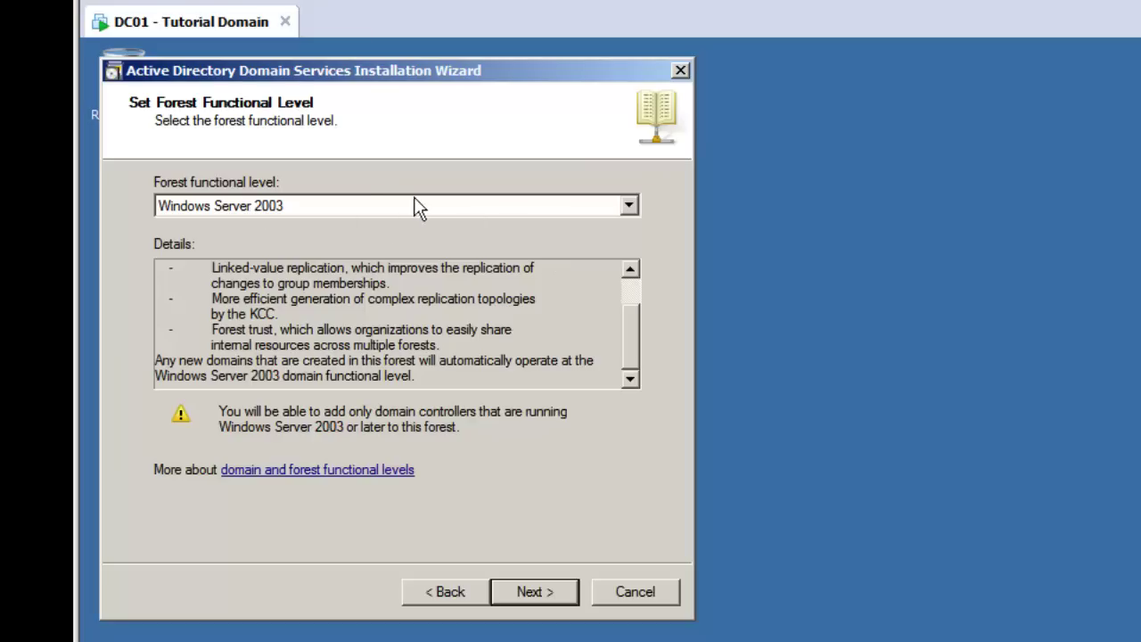
click(273, 214)
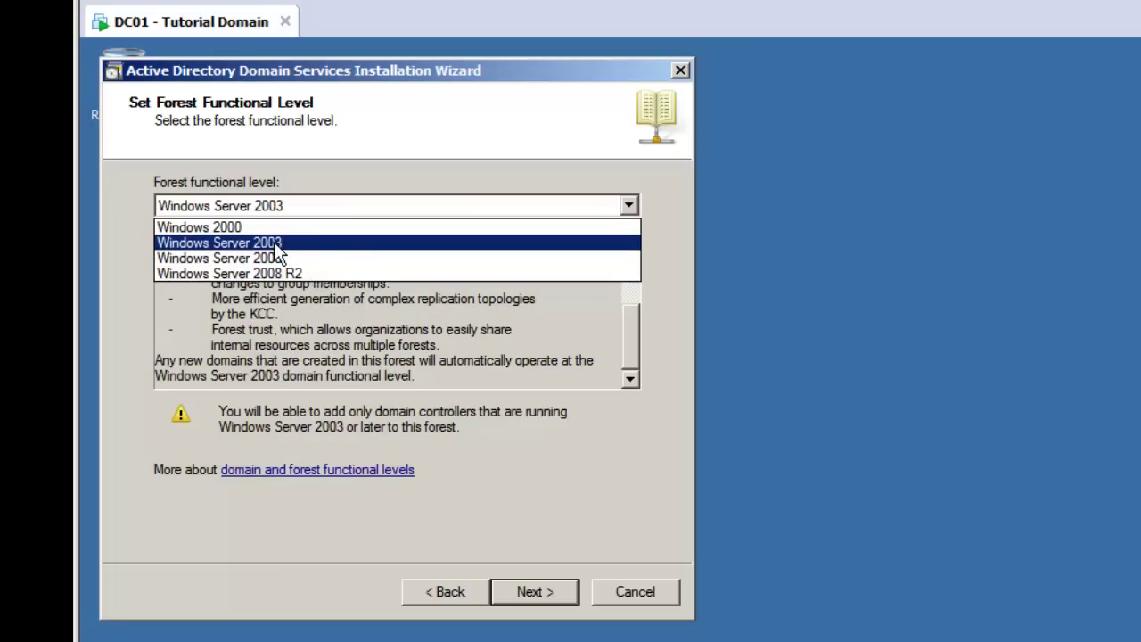
click(345, 243)
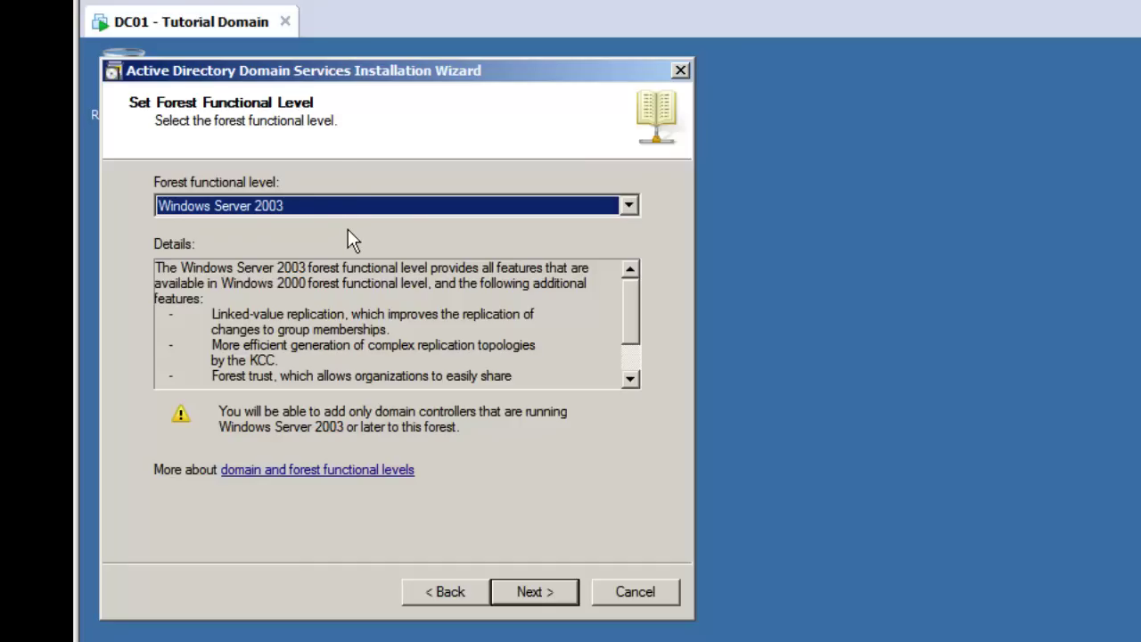
Try Windows Server 2008 R2 as the forest functional level.
click(348, 204)
click(361, 287)
click(330, 199)
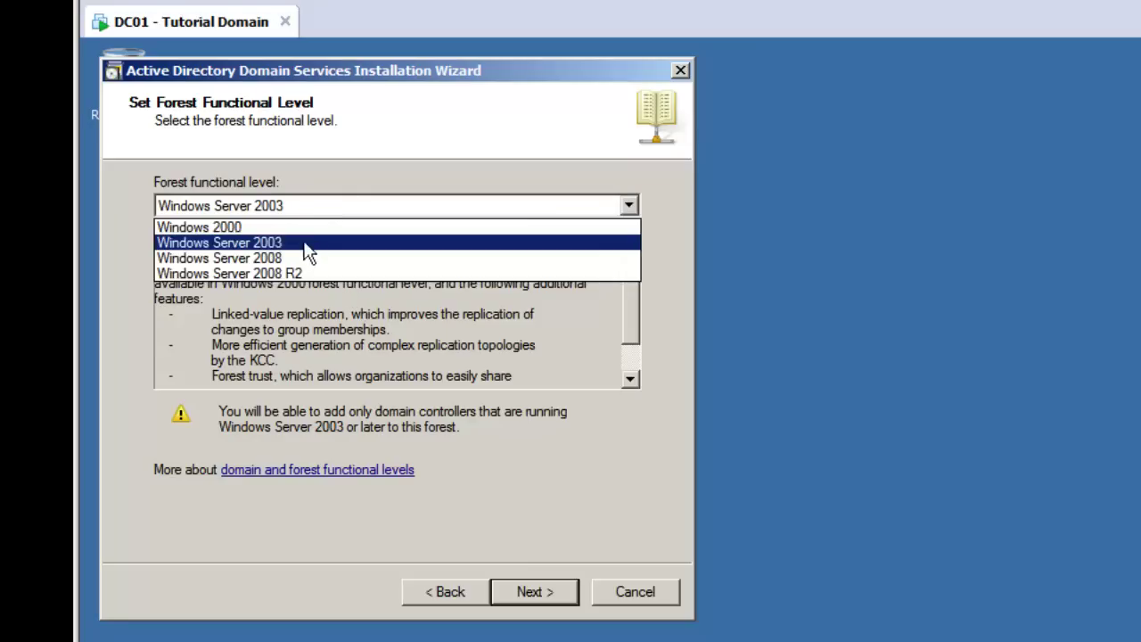
click(297, 272)
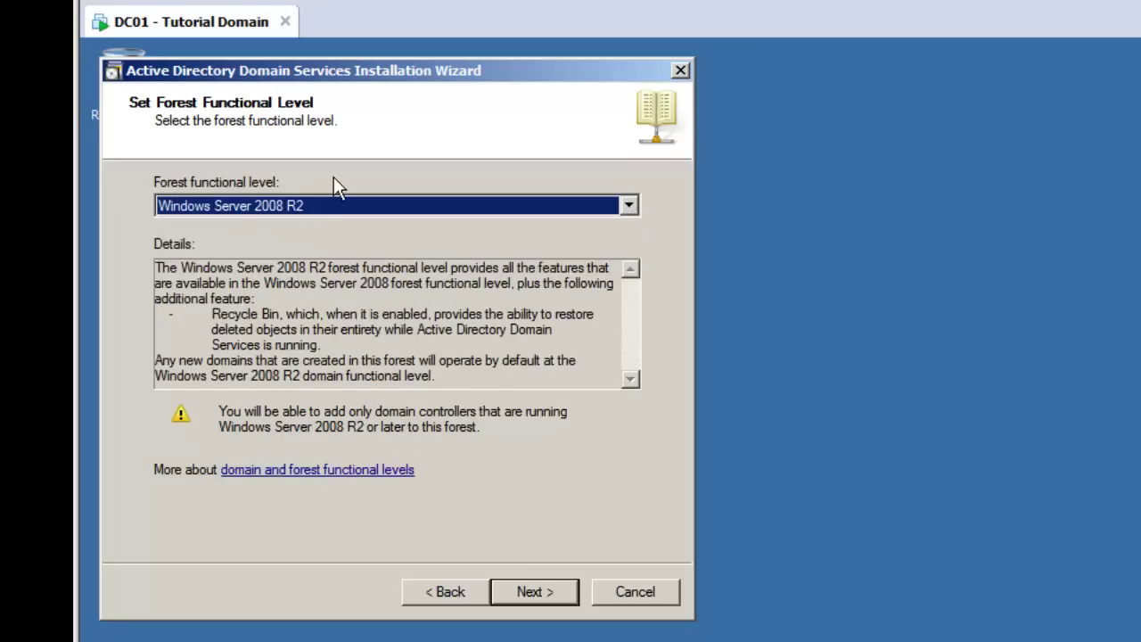
Set the forest functional level to Windows Server 2003 and continue to the domain functional level.
click(374, 207)
click(362, 242)
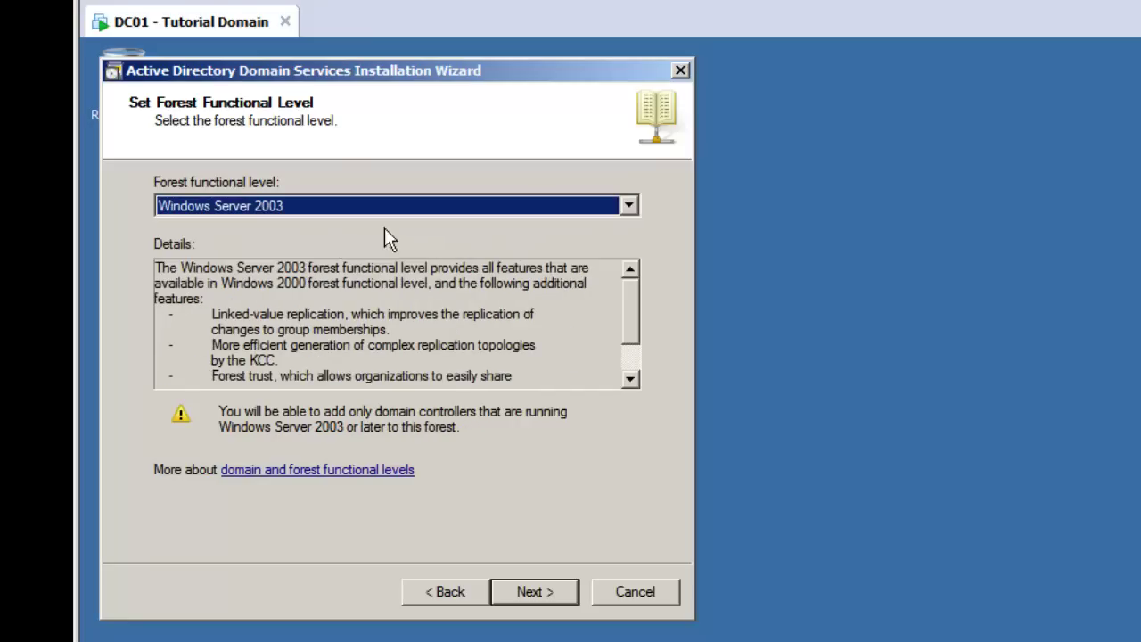
click(544, 608)
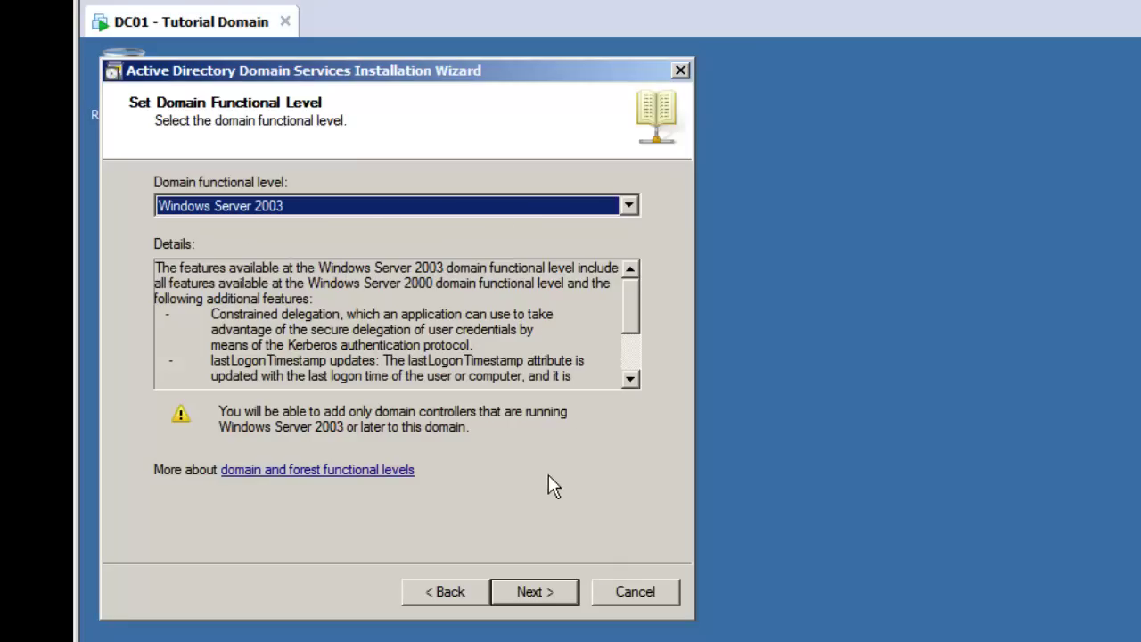
Accept the Windows Server 2003 domain functional level, keep the DNS server option, and continue without a DNS delegation.
click(538, 585)
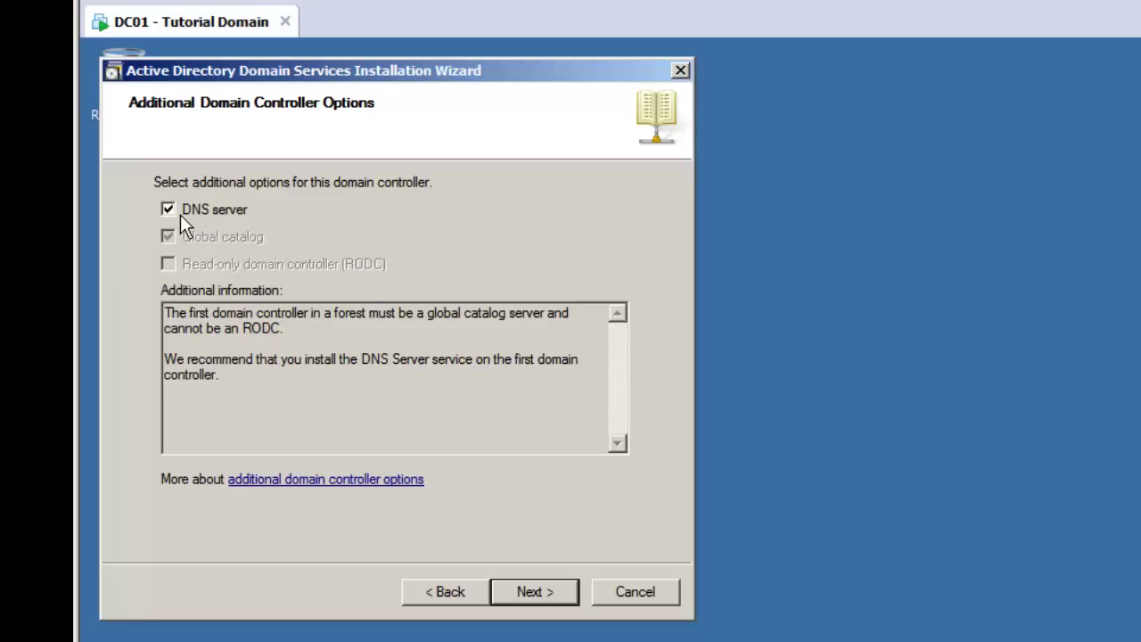
click(548, 592)
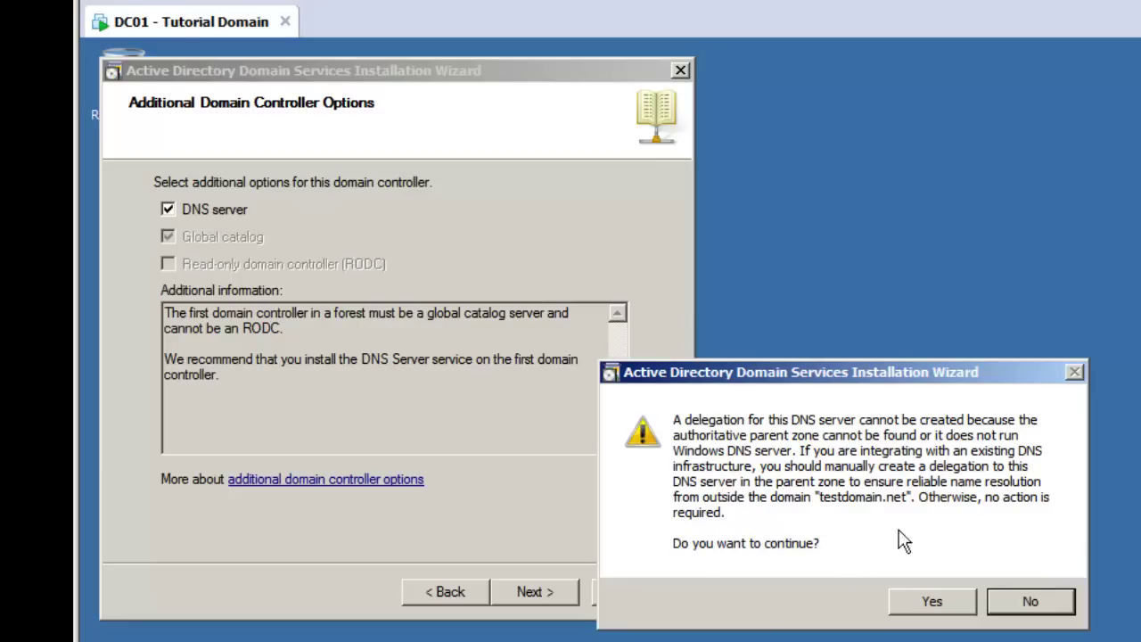
click(931, 603)
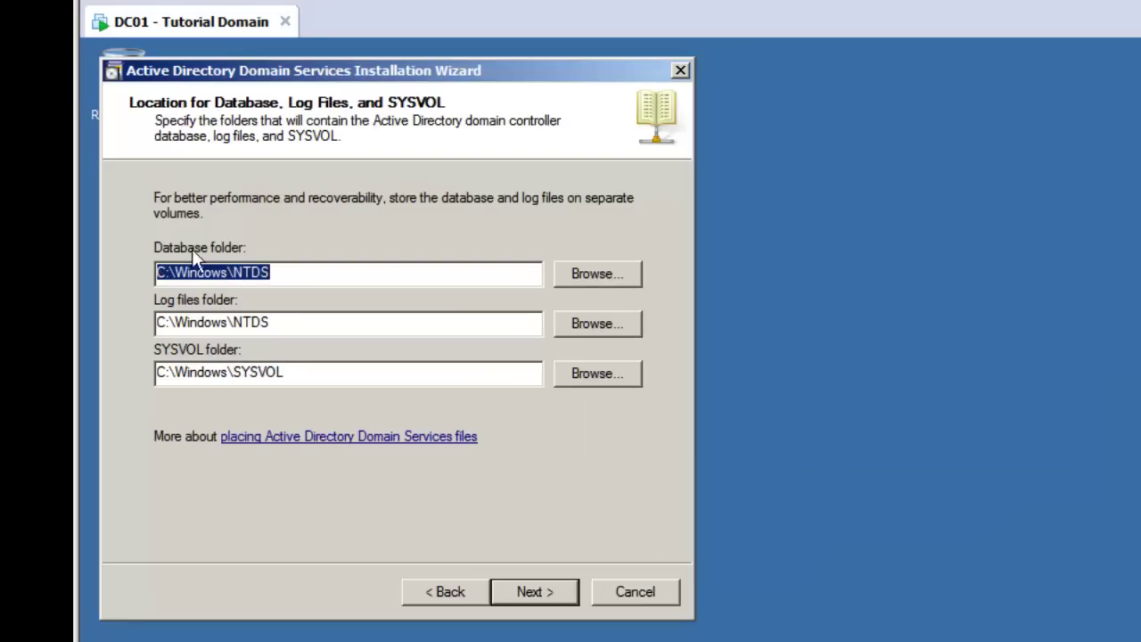
Examine the default folder locations for the Active Directory database, log files and SYSVOL.
double_click(283, 275)
click(276, 325)
drag(285, 322, 229, 331)
drag(279, 275, 243, 295)
drag(287, 372, 234, 383)
click(290, 374)
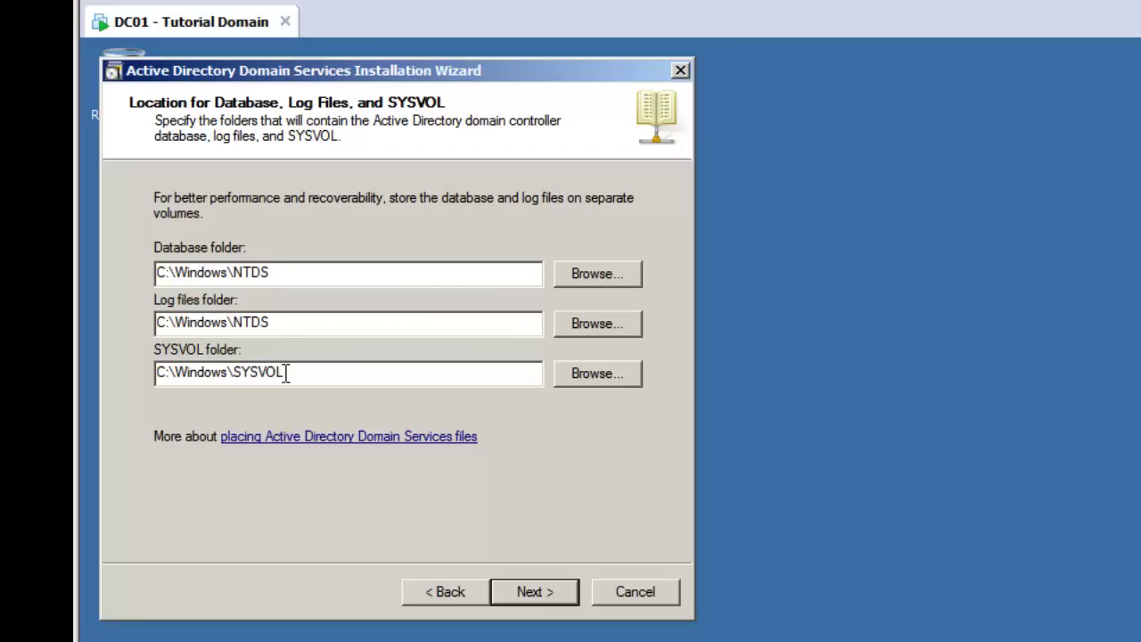
drag(291, 374, 237, 389)
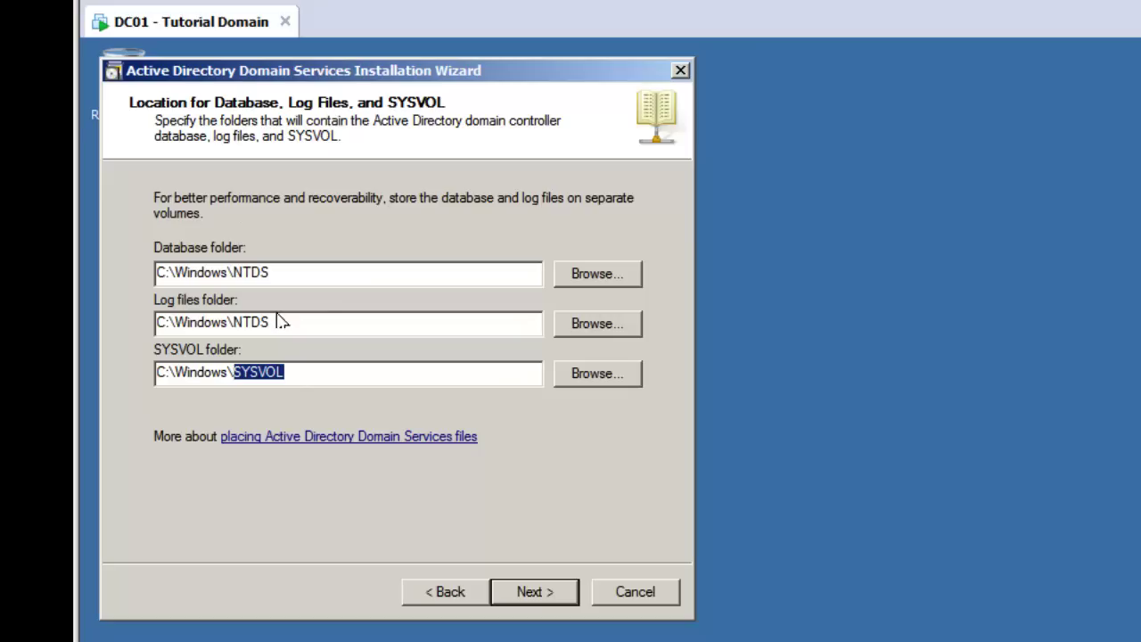
click(308, 366)
click(284, 327)
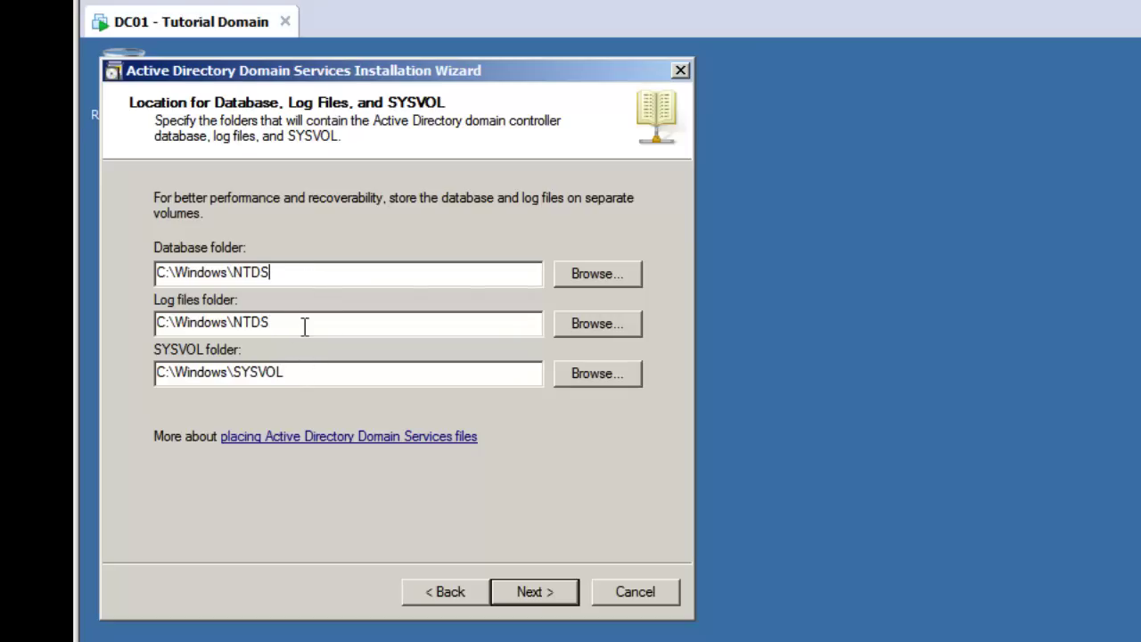
click(310, 371)
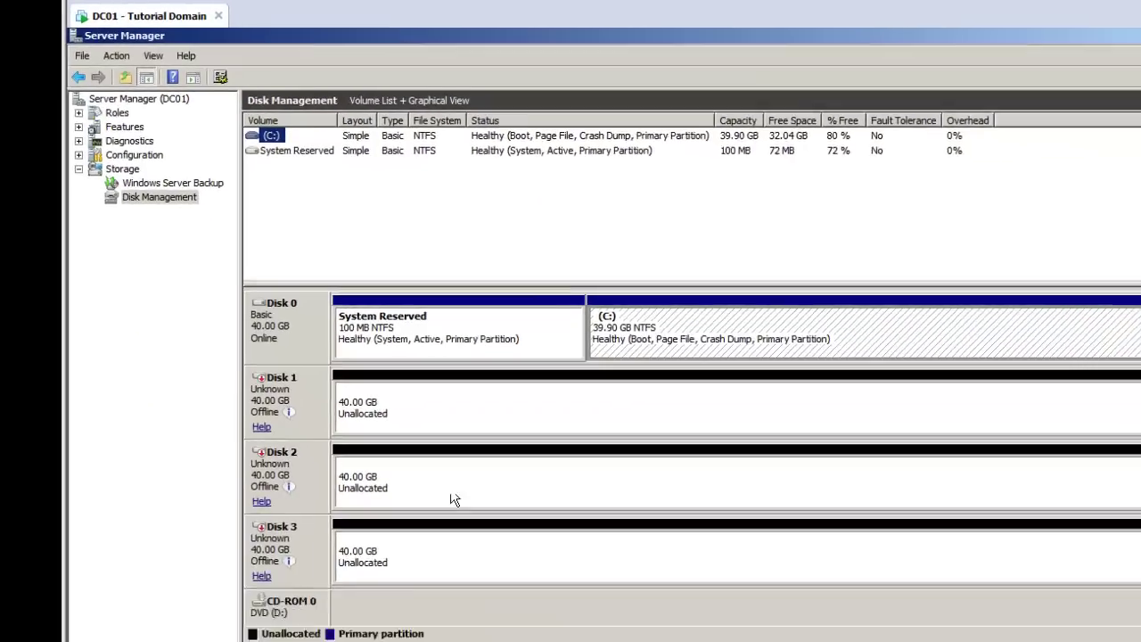
Examine the unallocated Disks 1, 2 and 3 in Server Manager's Disk Management.
mouse_move(293, 379)
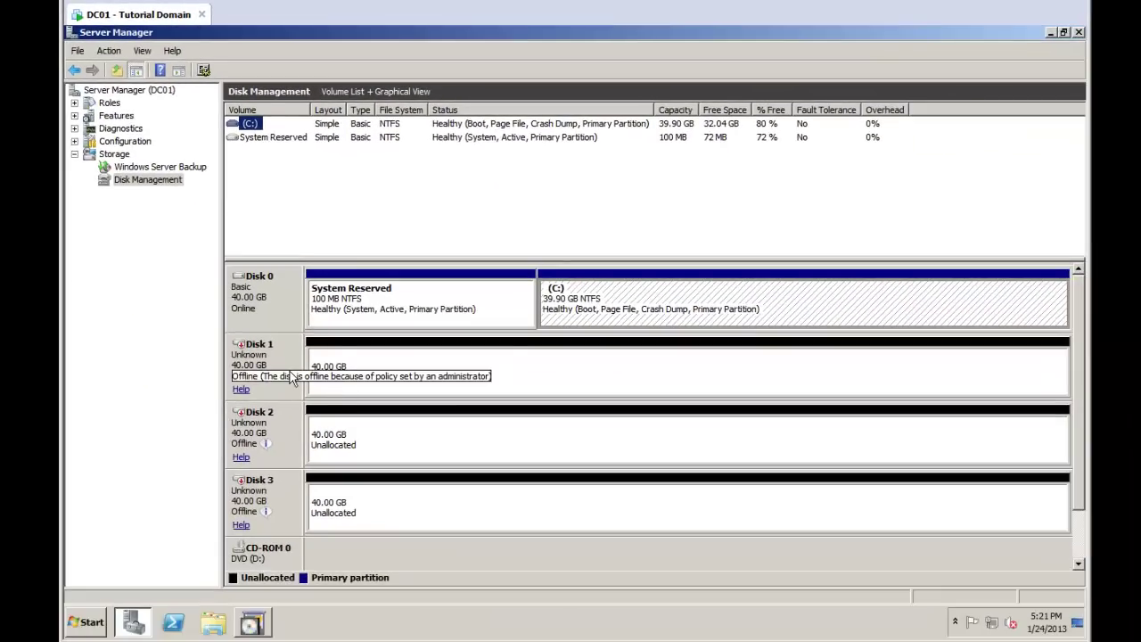
click(114, 156)
click(138, 183)
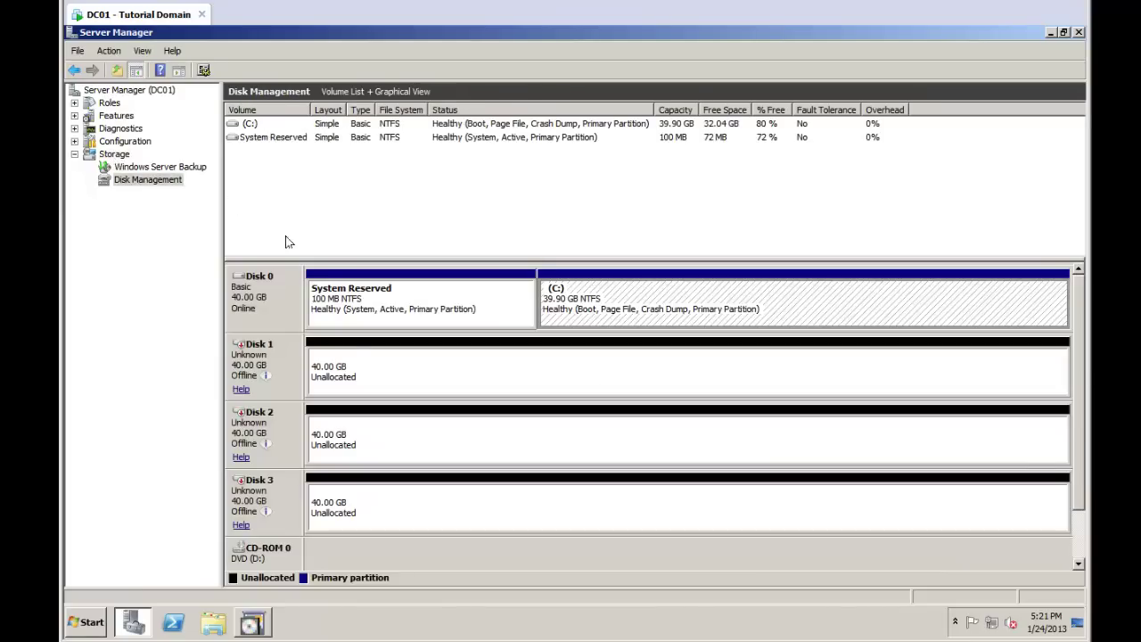
click(350, 362)
click(381, 441)
click(410, 514)
click(393, 457)
click(405, 392)
click(404, 434)
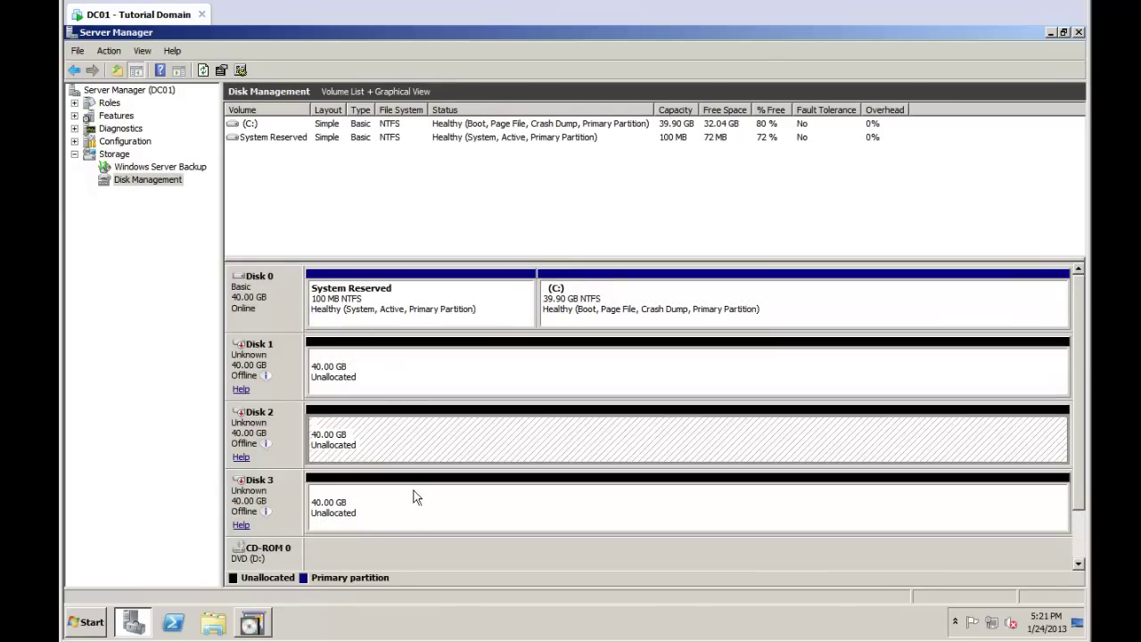
click(419, 502)
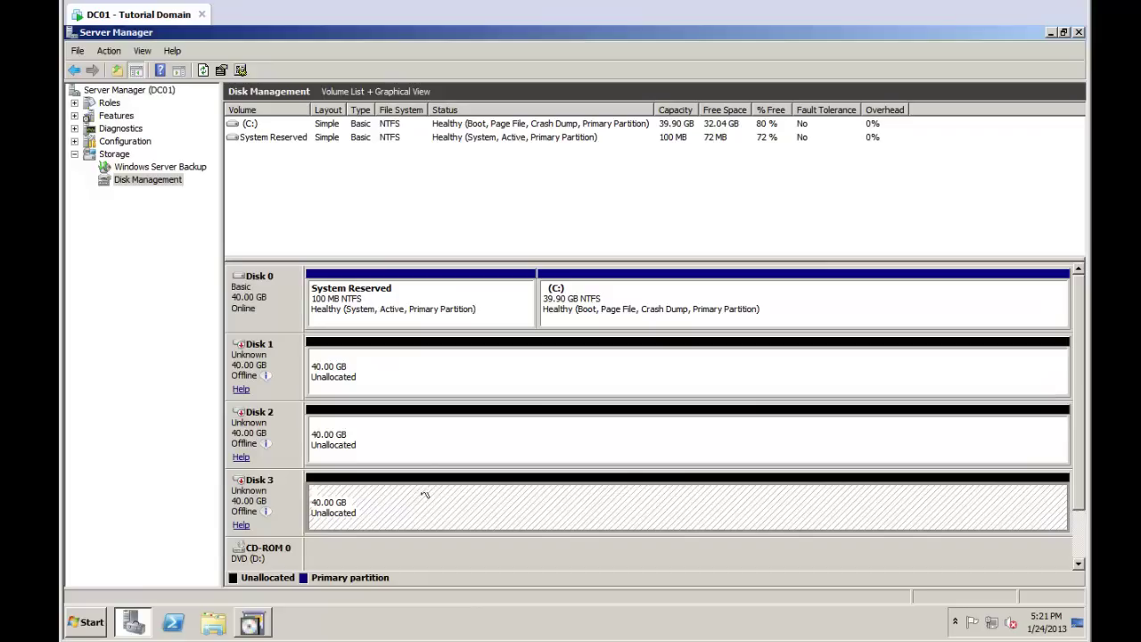
Bring the offline Disks 1, 2 and 3 online in Disk Management.
right_click(292, 389)
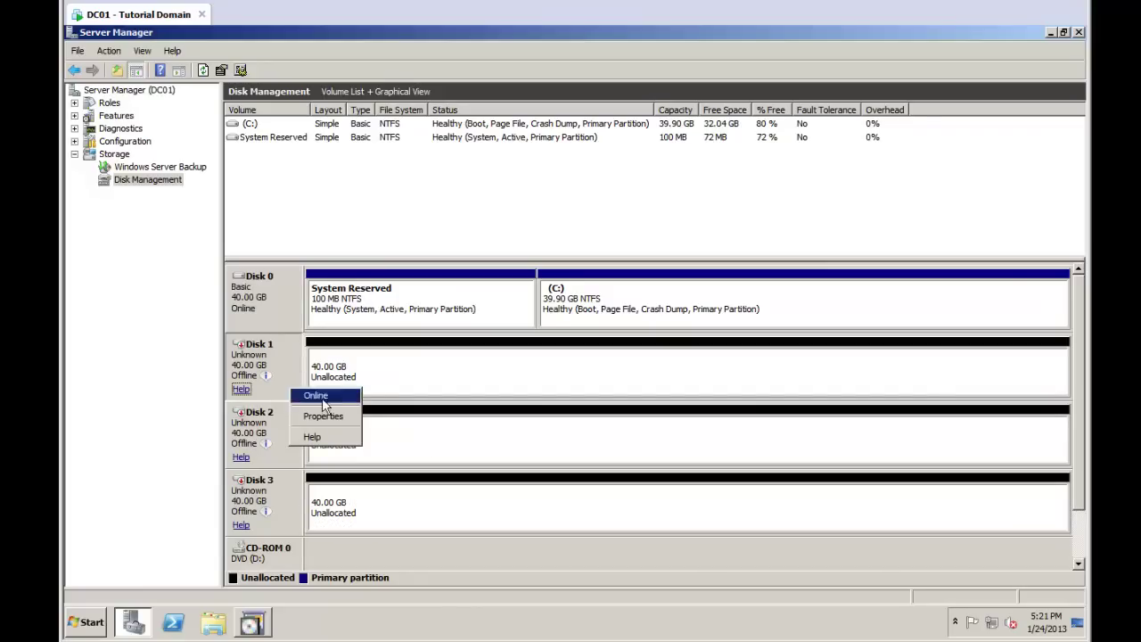
click(321, 397)
right_click(294, 452)
click(323, 461)
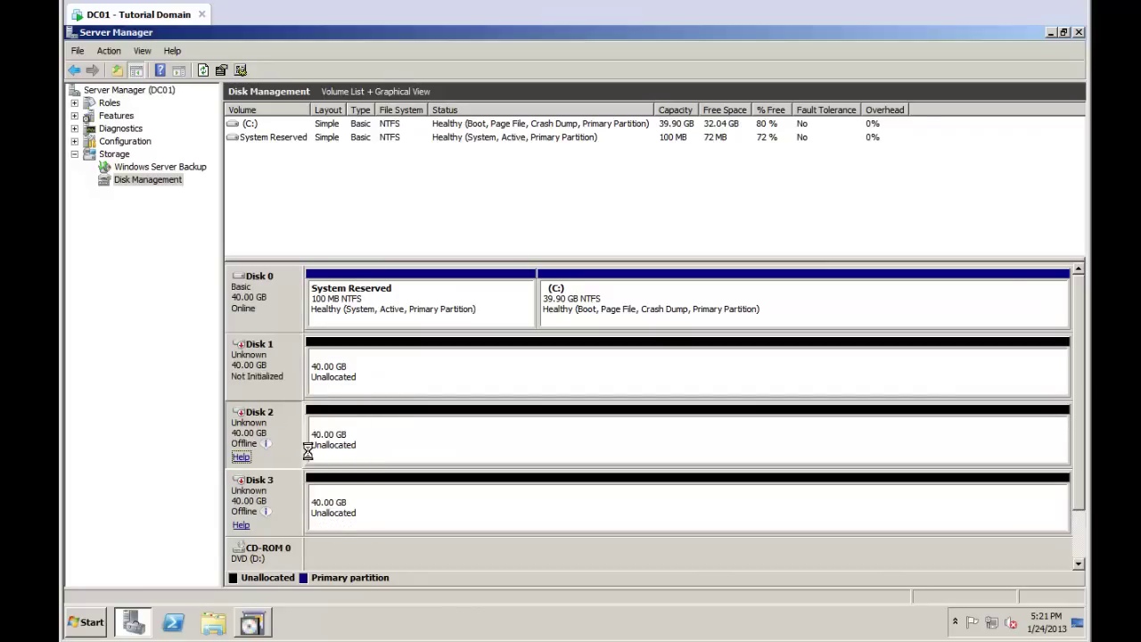
right_click(294, 502)
click(319, 513)
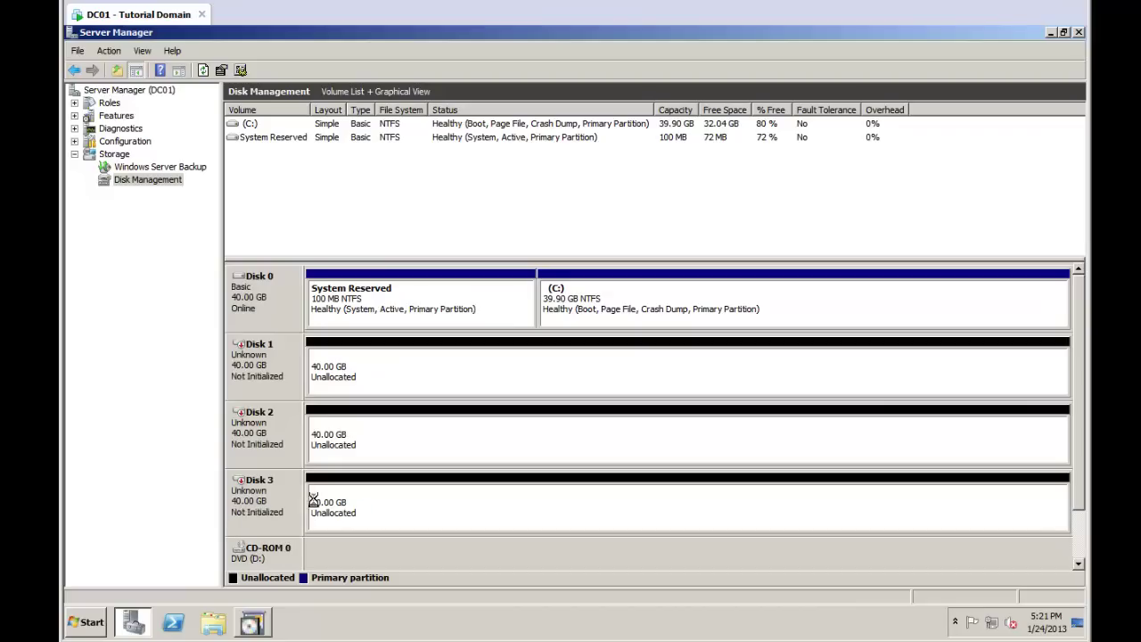
Initialize Disks 1, 2 and 3 together with the MBR (Master Boot Record) partition style.
right_click(290, 363)
click(314, 376)
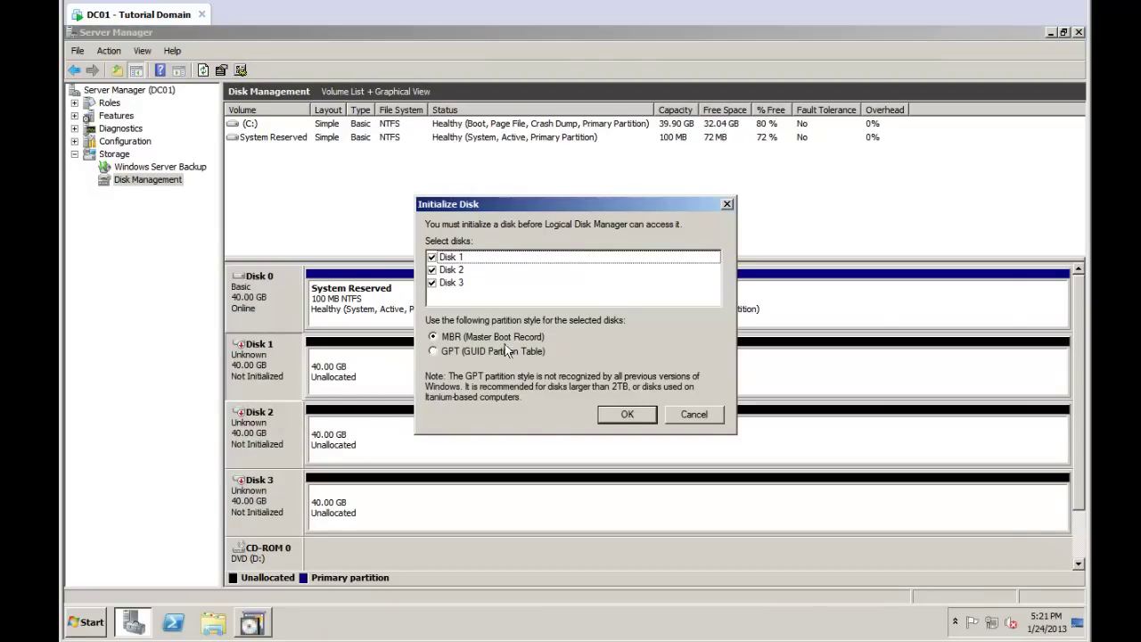
click(622, 415)
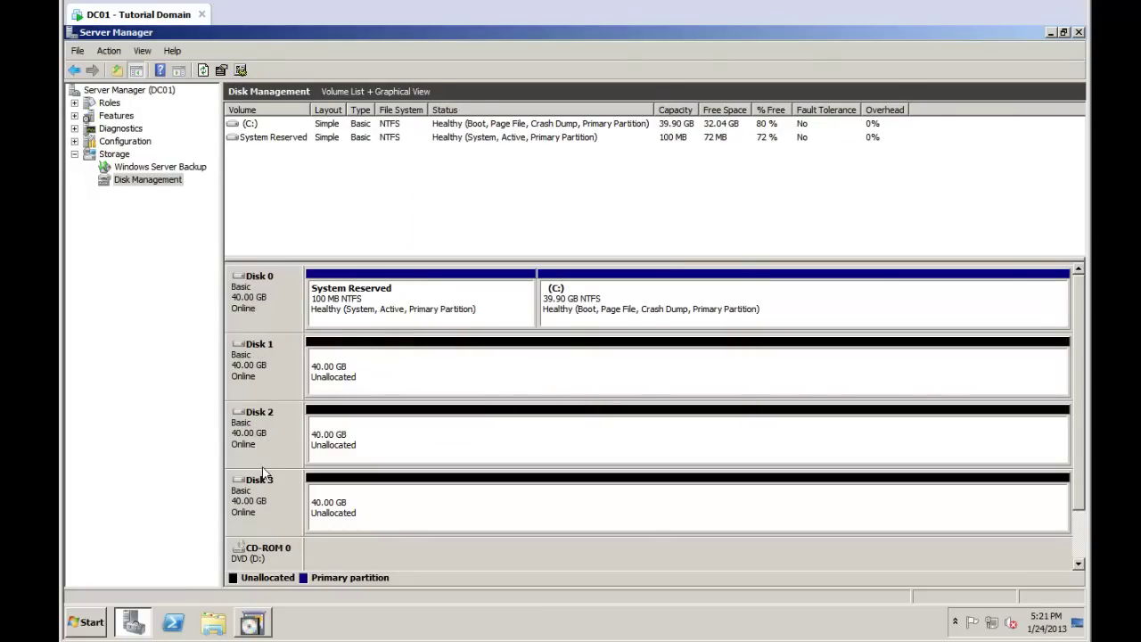
Set up a new simple volume on Disk 1 using the full 40957 MB and drive letter E.
click(417, 367)
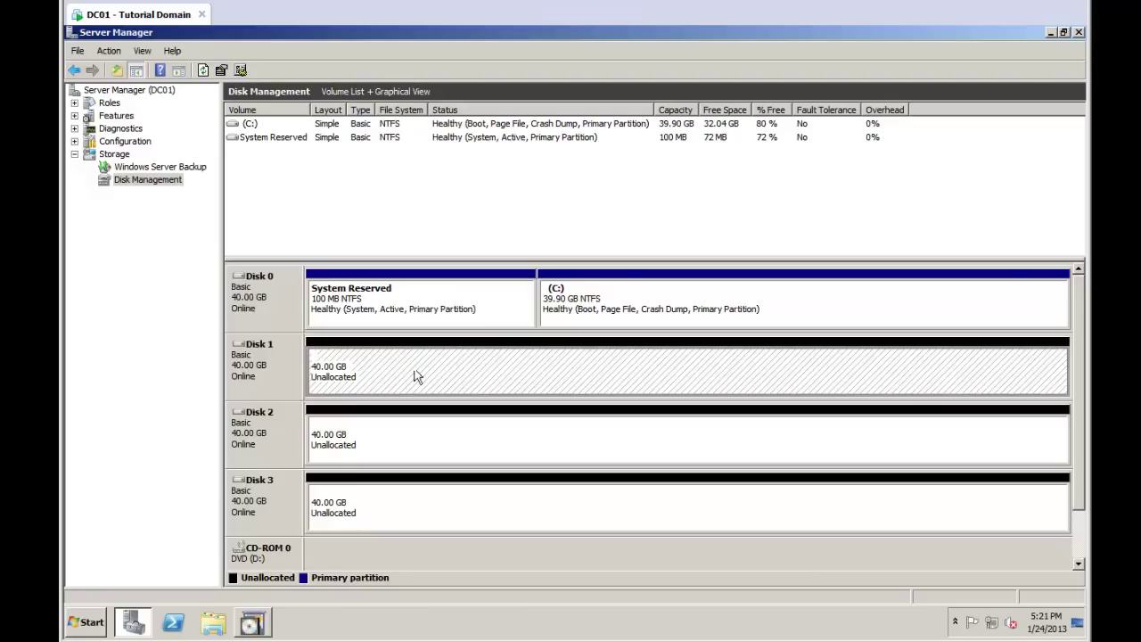
click(457, 442)
click(478, 488)
click(488, 371)
right_click(484, 371)
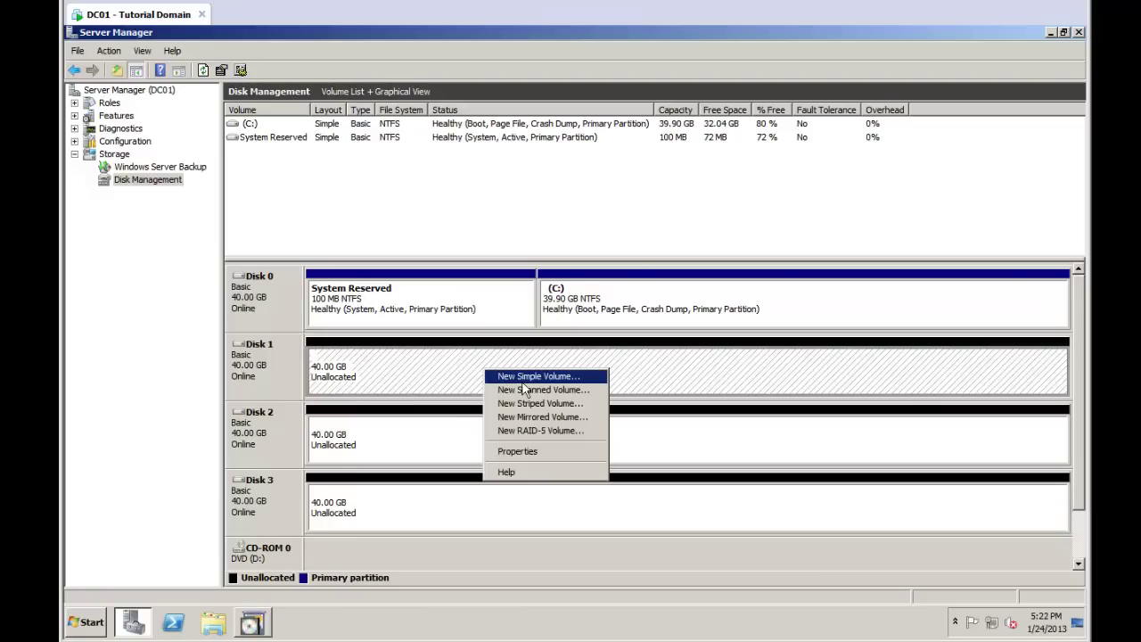
click(522, 379)
click(523, 402)
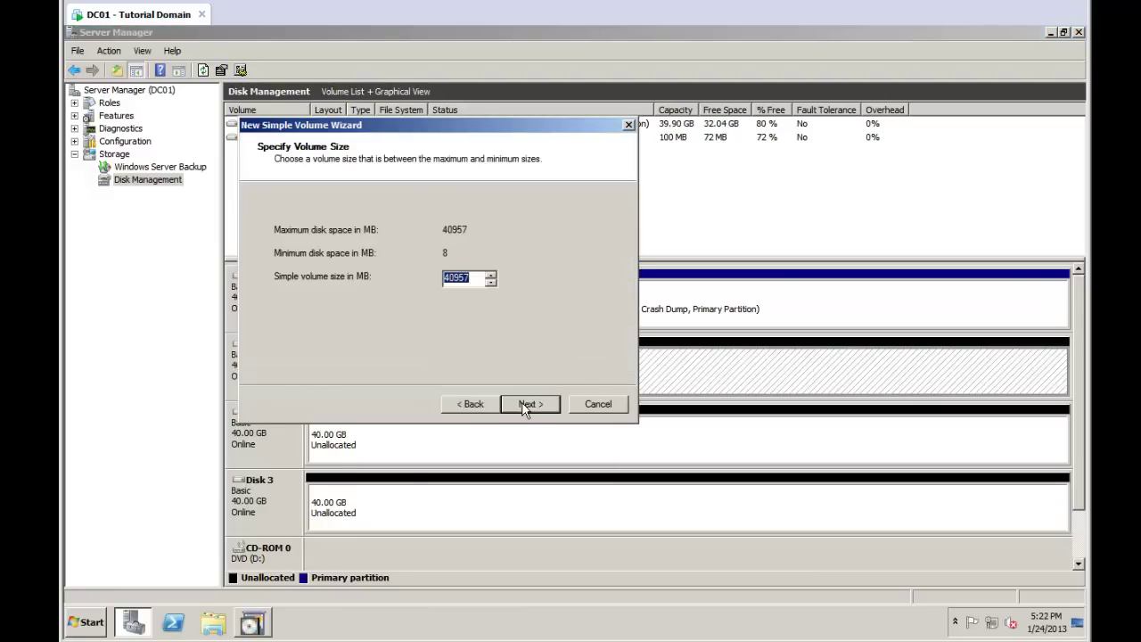
click(536, 406)
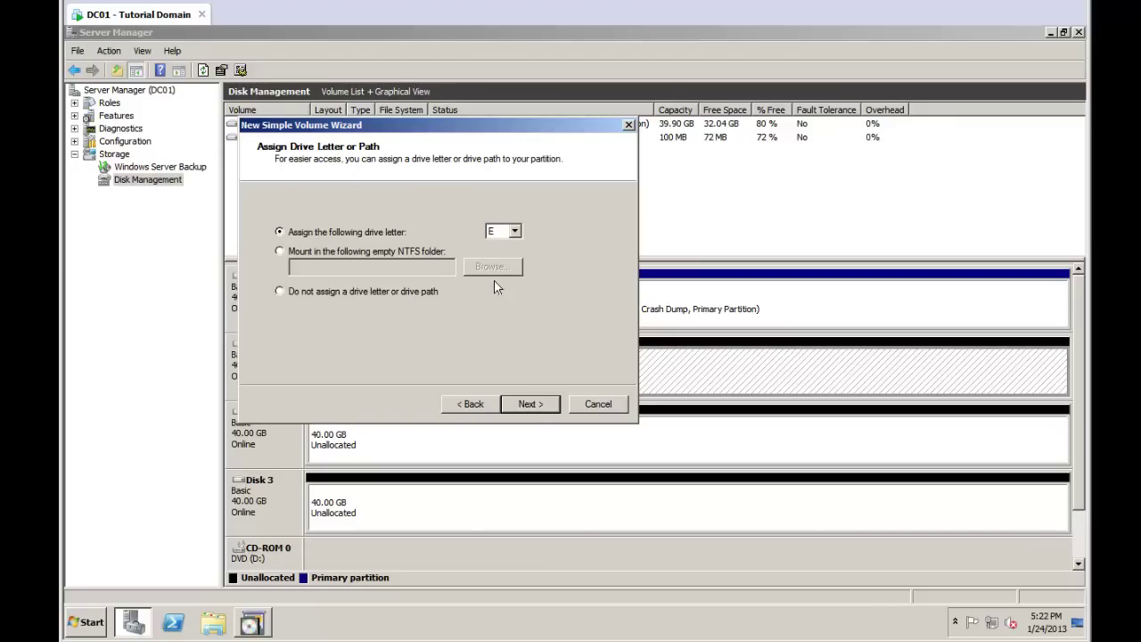
click(528, 408)
Label the Disk 1 volume NTDS, keep the NTFS quick format settings, and finish creating it.
drag(473, 309, 382, 301)
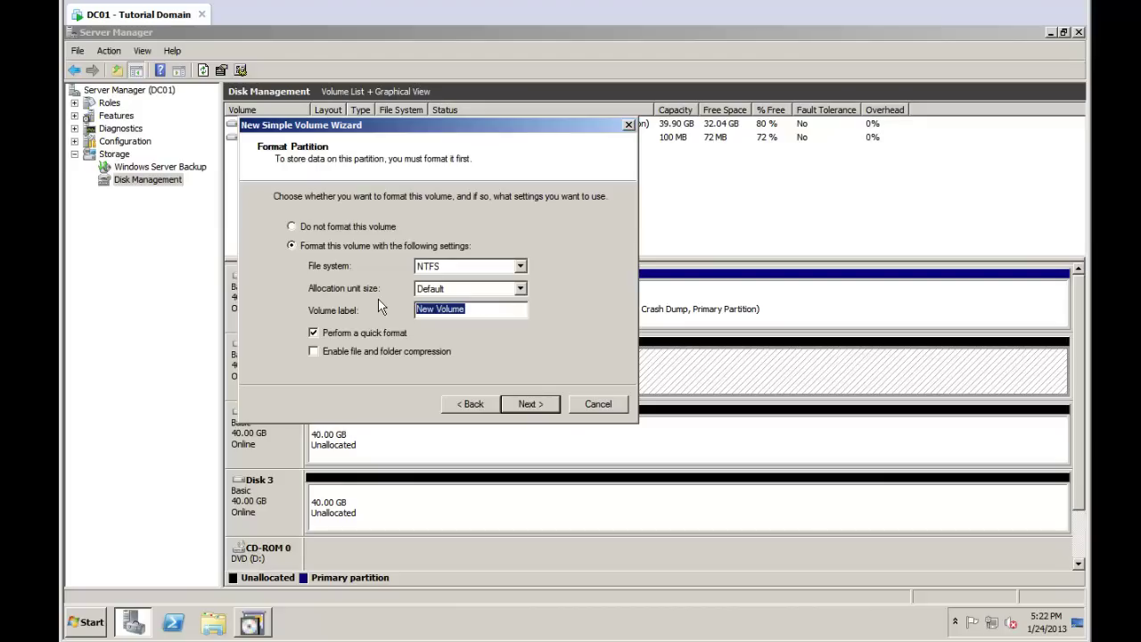
text(NTDS)
click(558, 409)
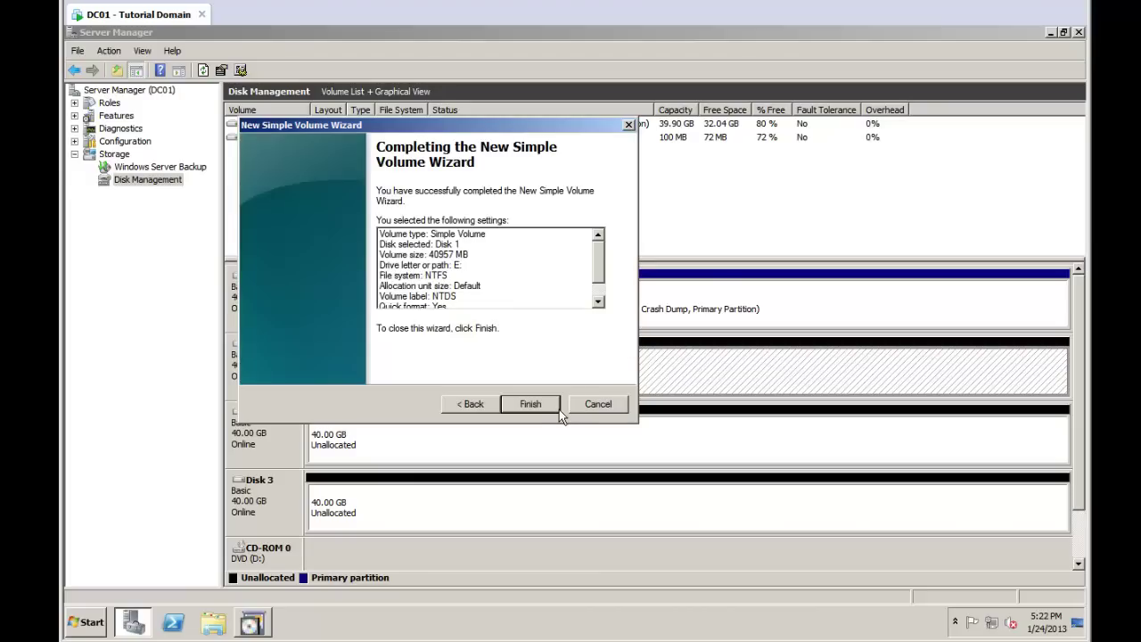
click(530, 404)
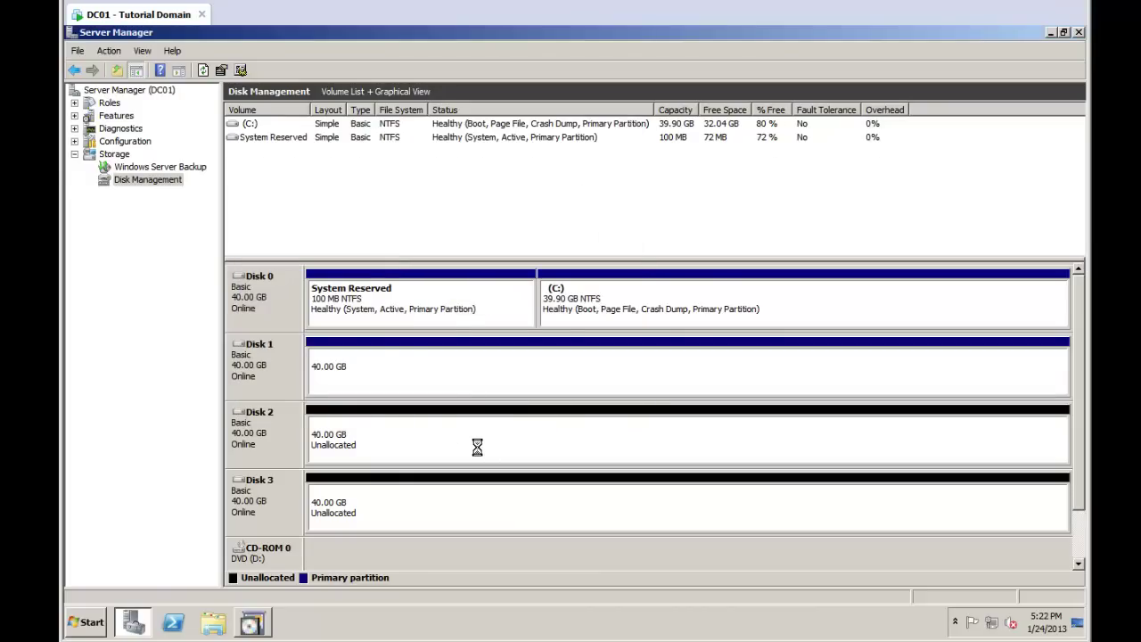
Create a full-size simple volume on Disk 2 with drive letter F, NTFS quick format and the label NTDSLOGS.
click(449, 441)
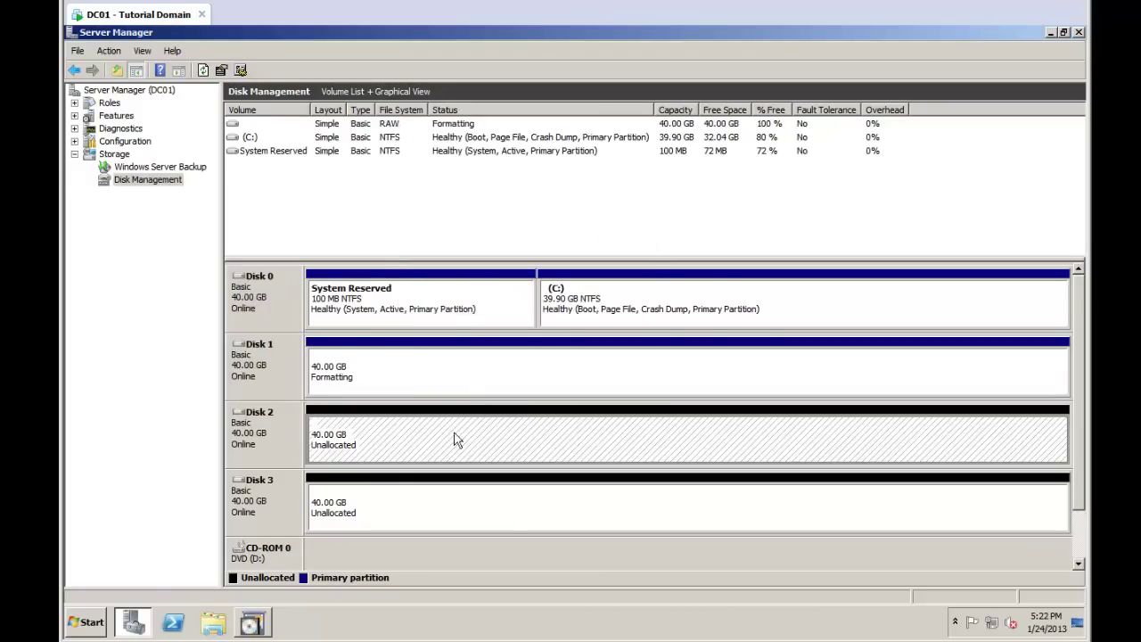
right_click(433, 437)
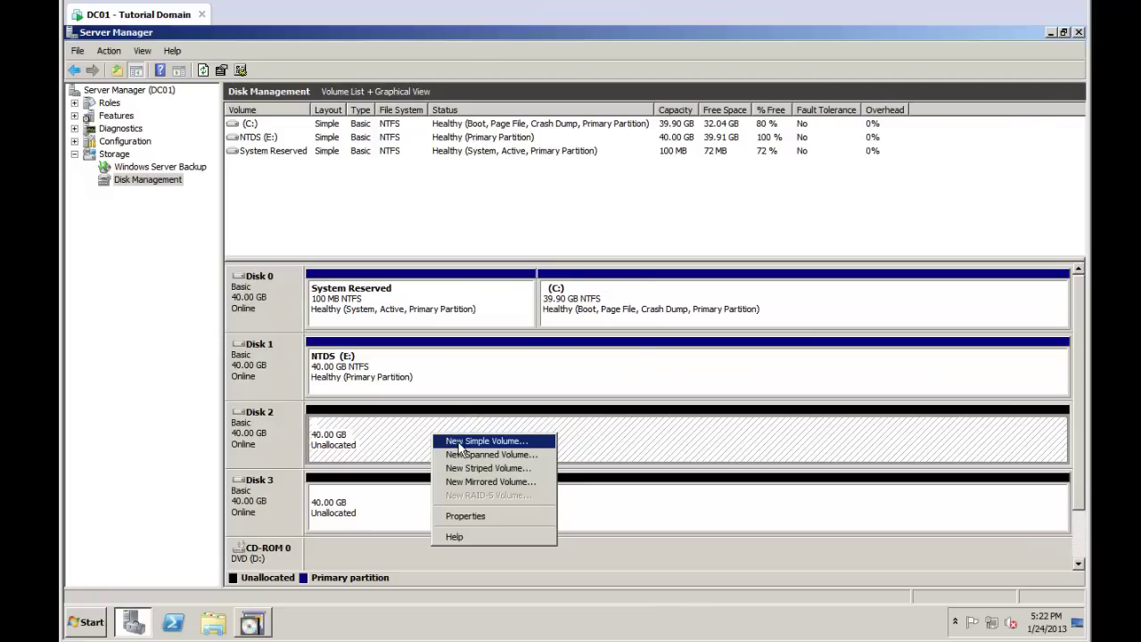
click(456, 445)
click(553, 406)
click(552, 405)
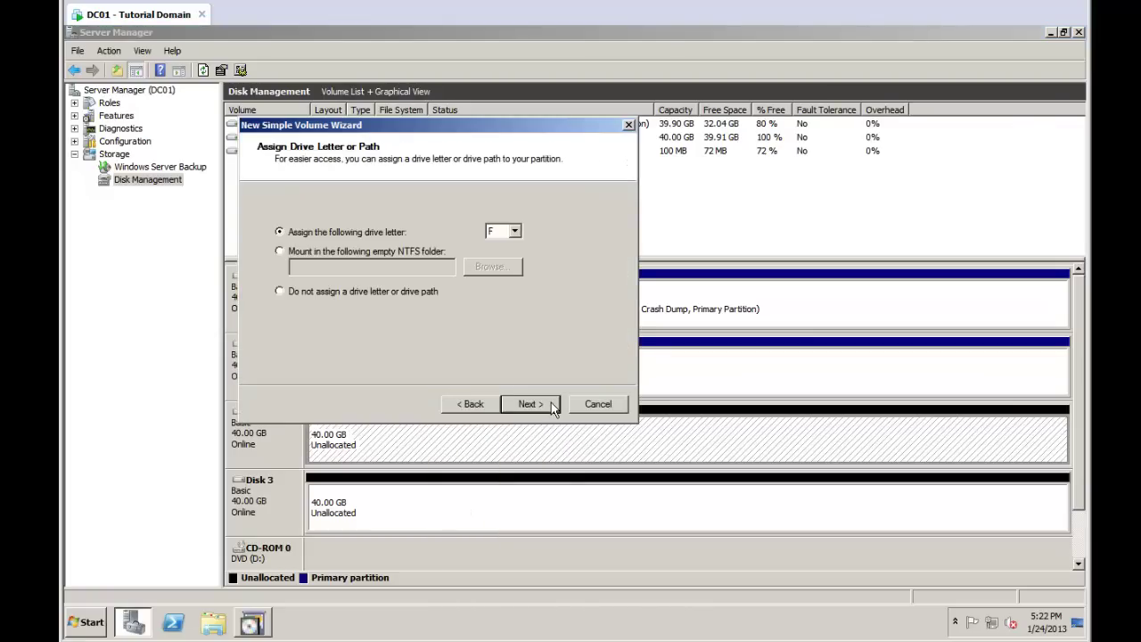
click(532, 403)
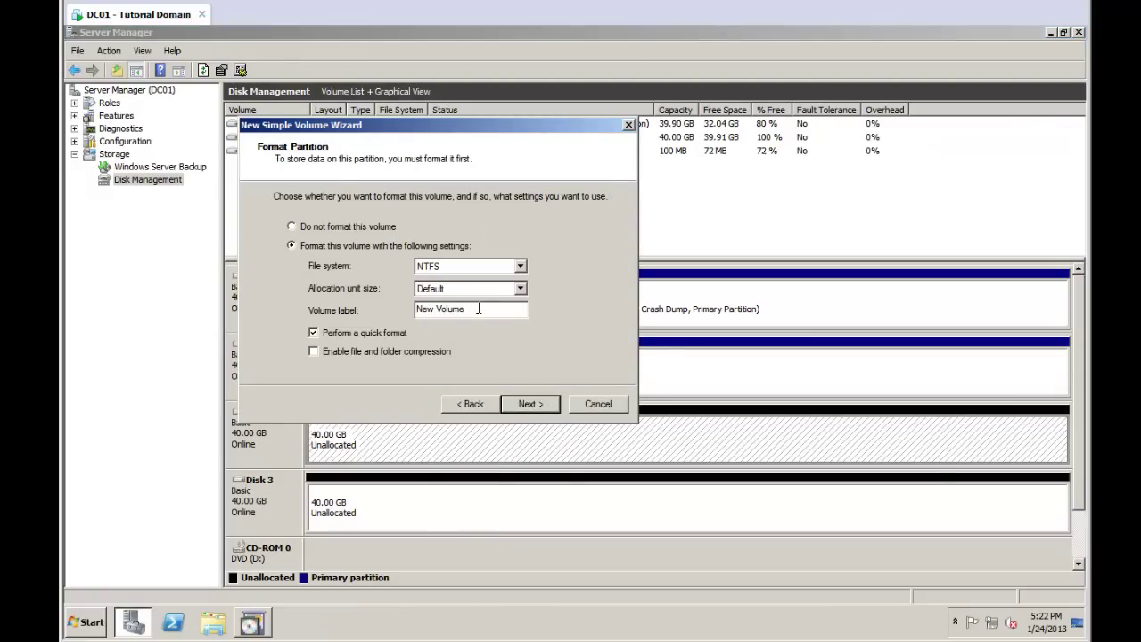
drag(467, 308, 409, 308)
text(N)
key(Return)
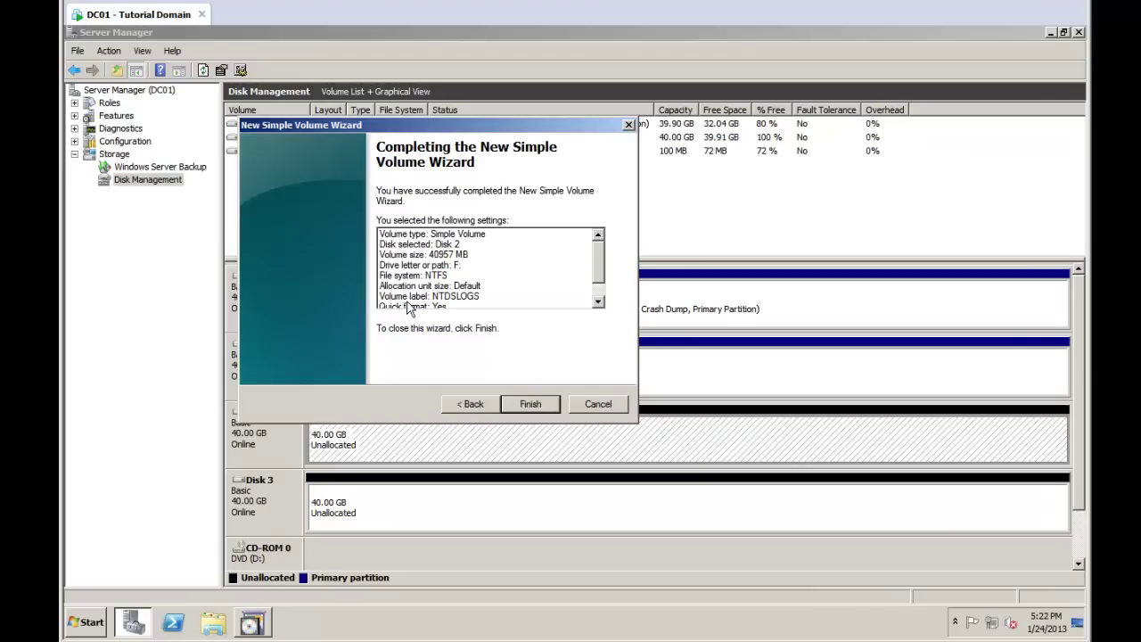
click(533, 407)
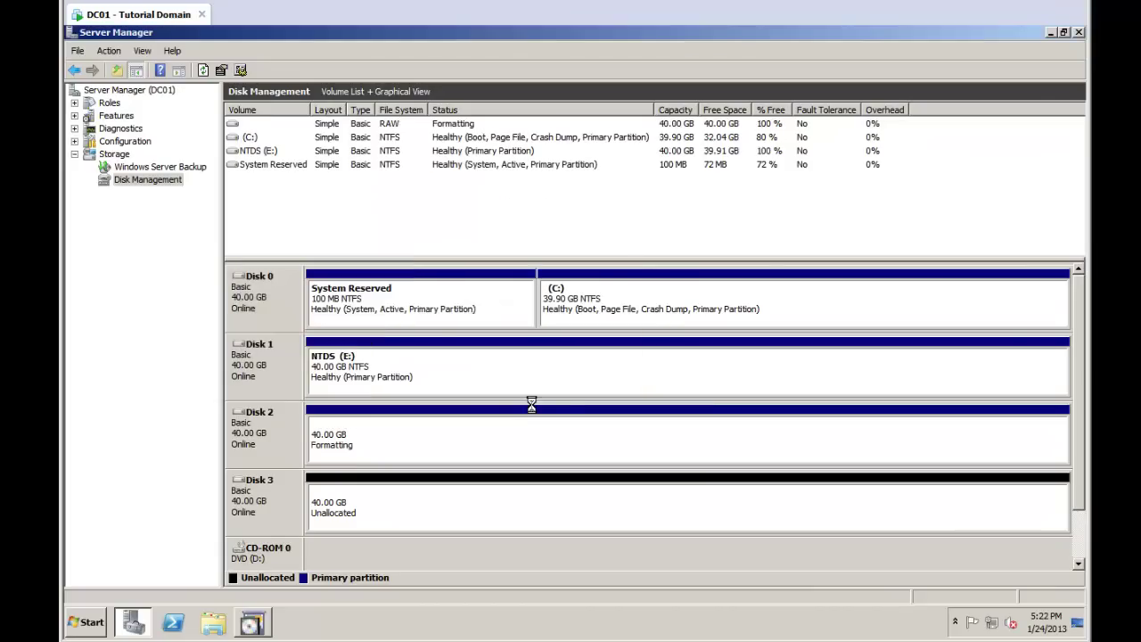
Create a full-size simple volume on Disk 3 with drive letter G, NTFS quick format and the label SYSVOL.
click(493, 517)
right_click(493, 515)
click(529, 403)
click(527, 404)
click(527, 404)
click(527, 404)
drag(479, 311, 368, 302)
text(SYSV)
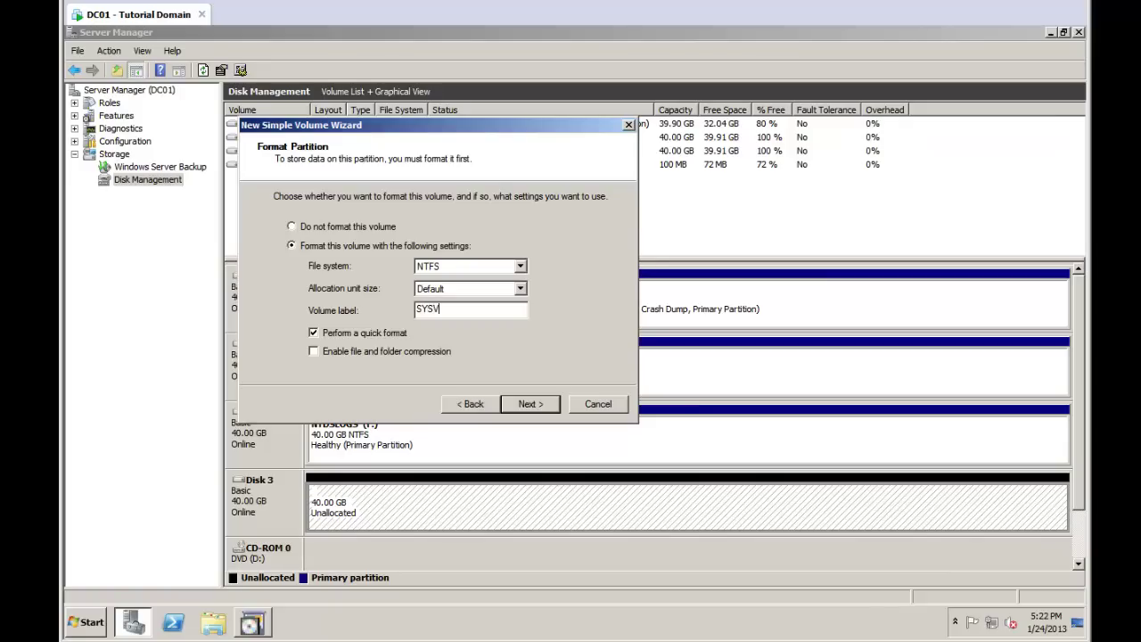
text(OL)
key(Return)
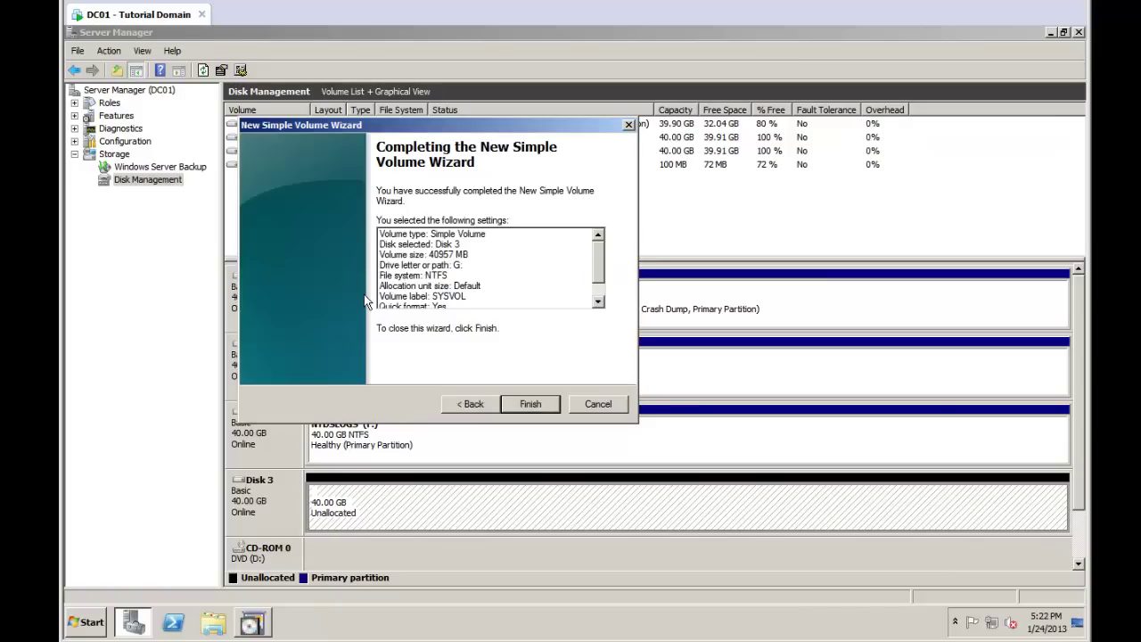
click(554, 403)
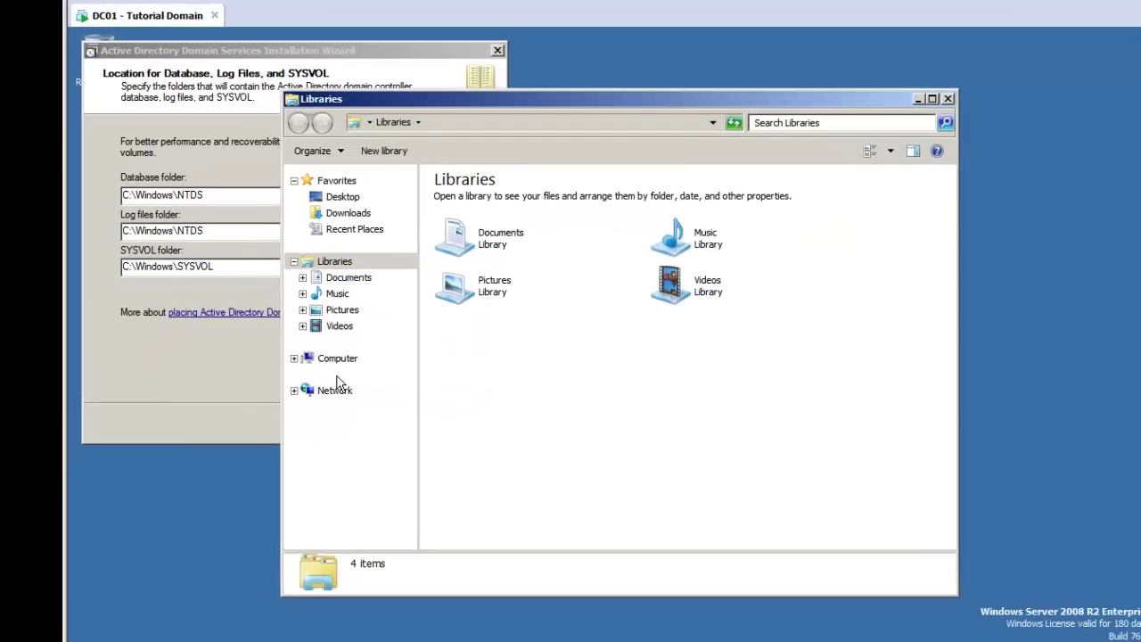
Show the computer's drives beside the Active Directory installation wizard and set the database folder to E:\NTDS.
click(335, 358)
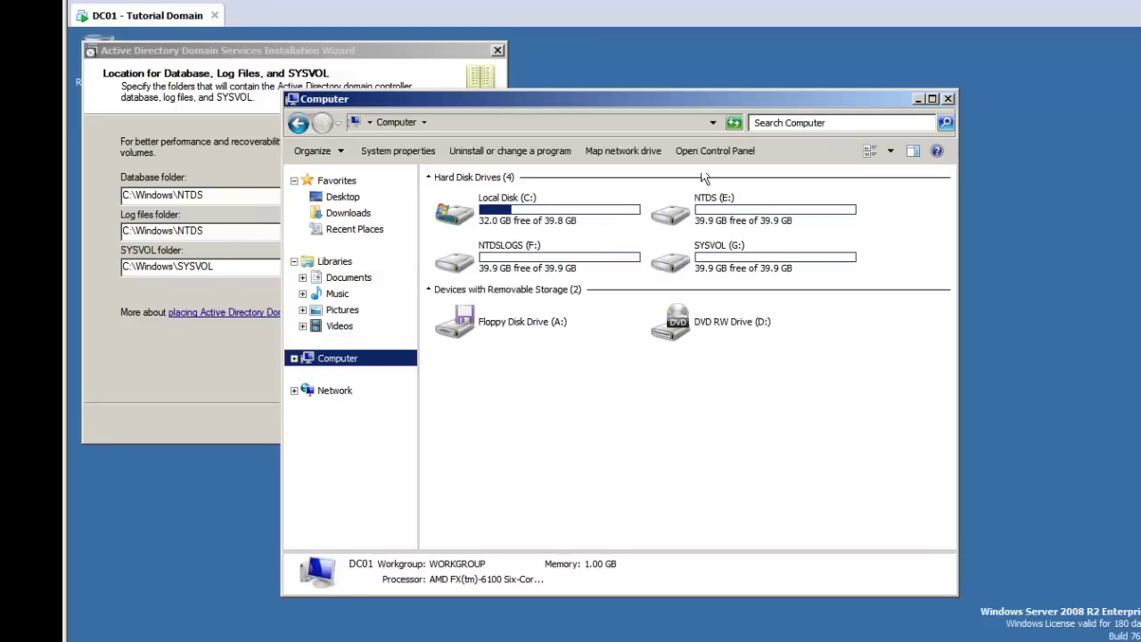
drag(665, 105, 857, 69)
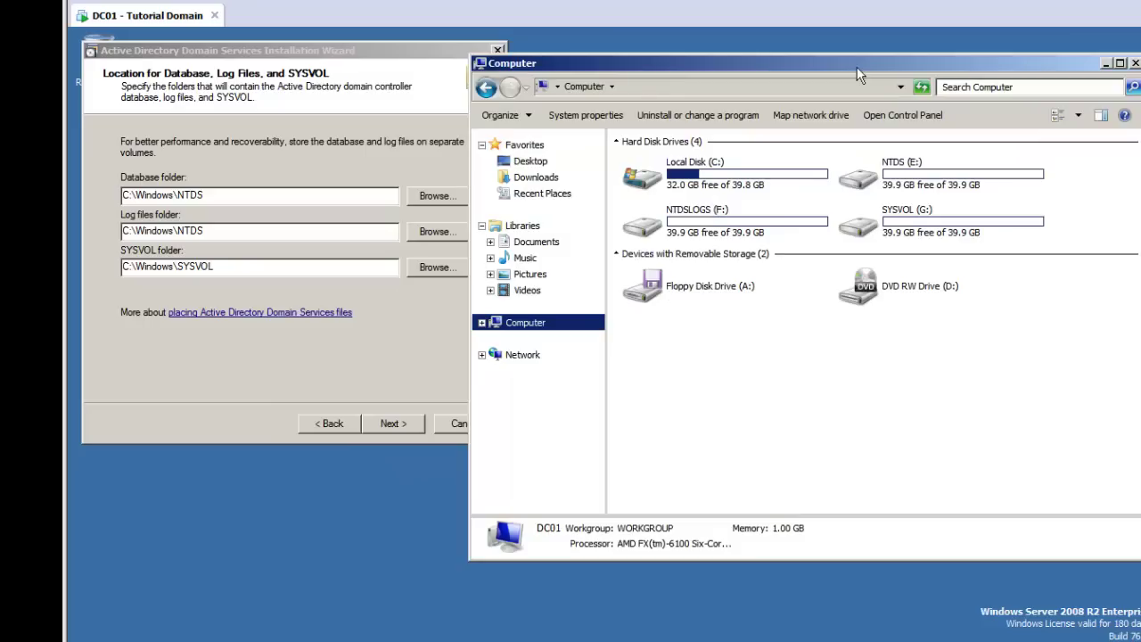
click(145, 204)
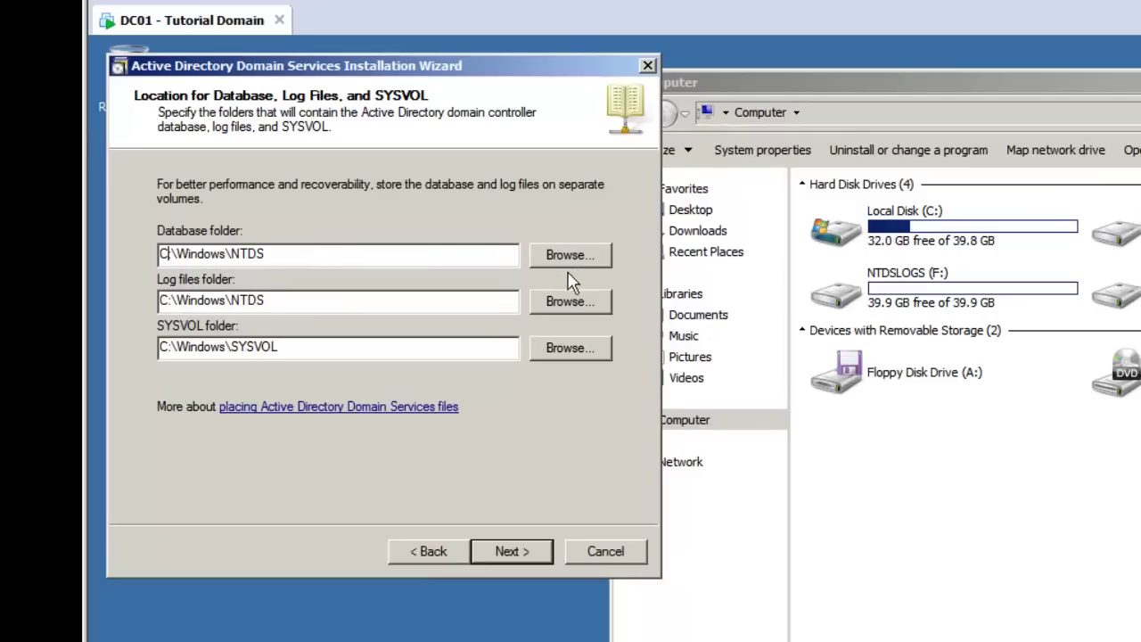
click(572, 256)
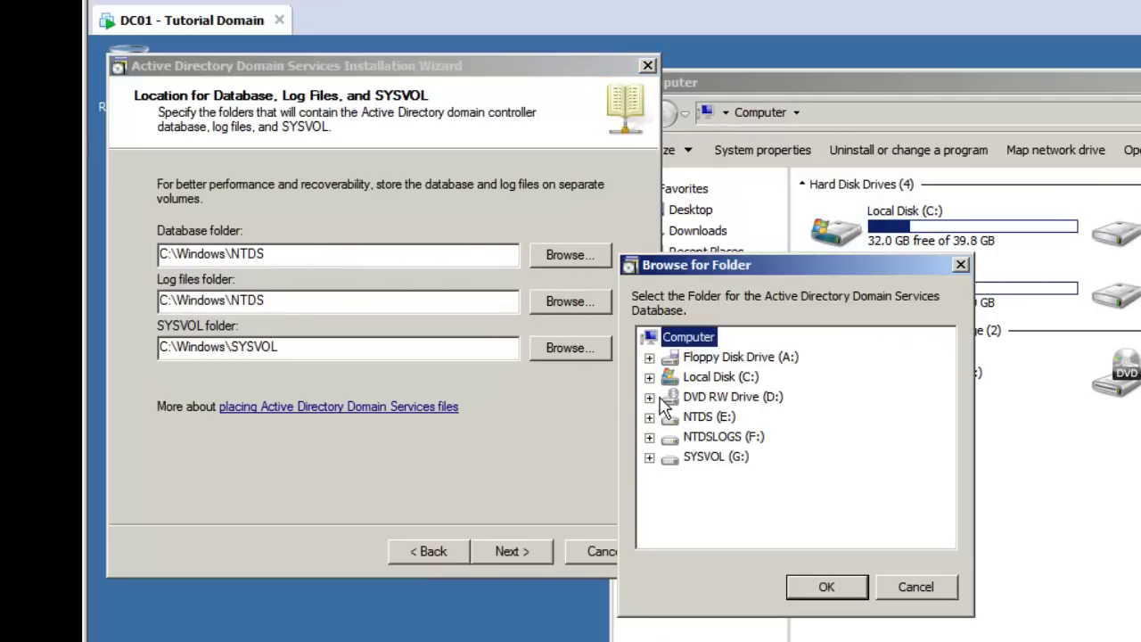
click(714, 417)
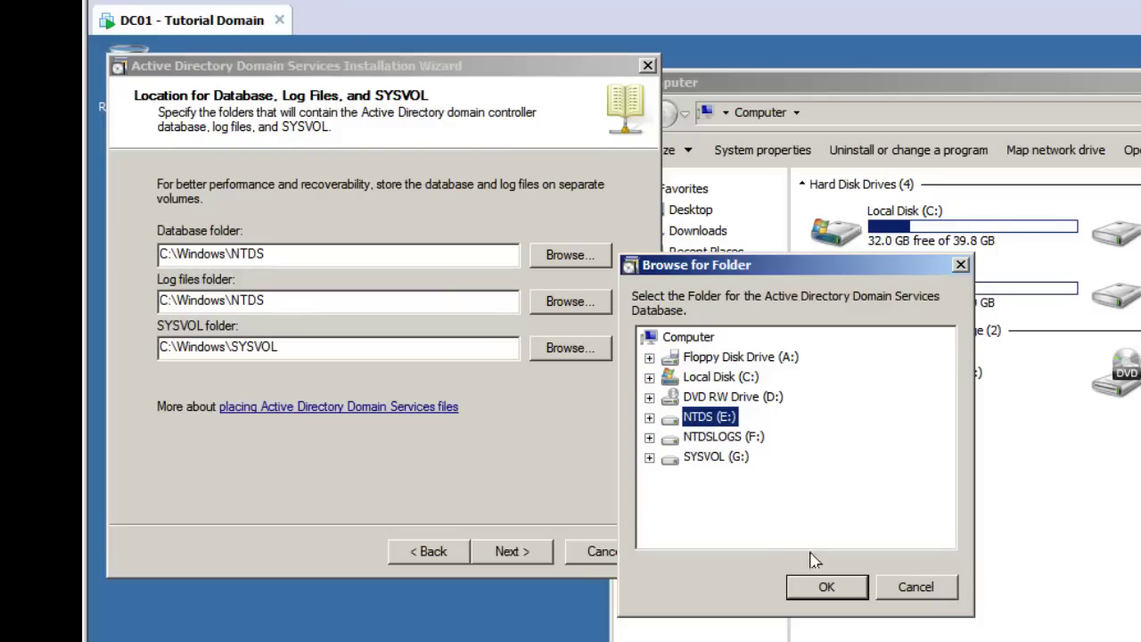
click(828, 587)
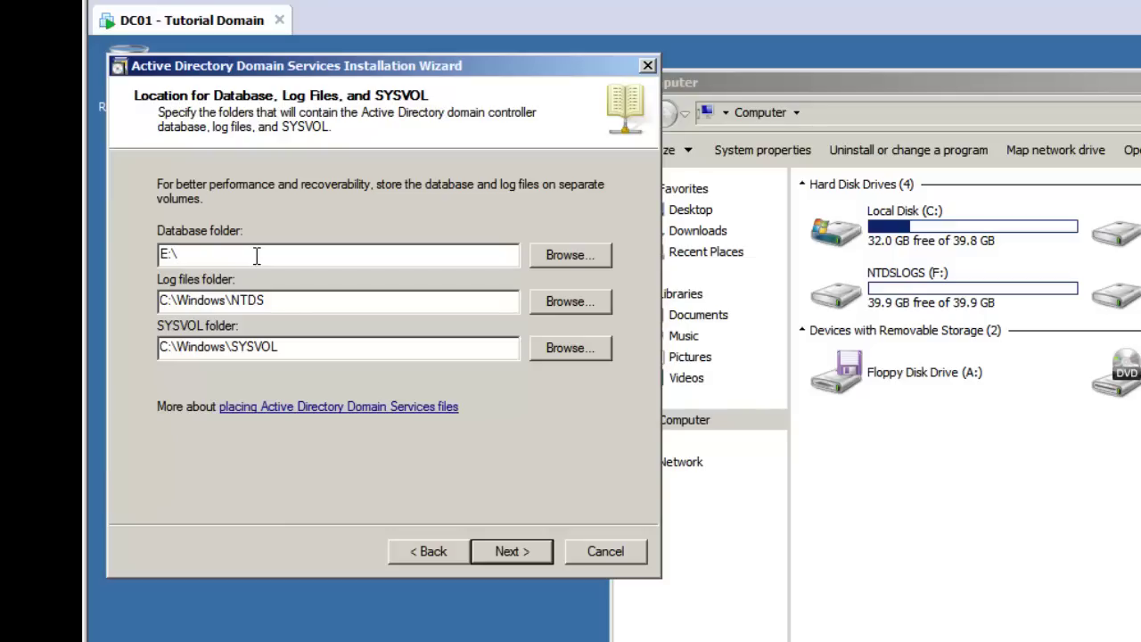
text(NTDS)
Set the log files folder to F:\NTDS on the NTDSLOGS volume.
click(562, 305)
click(691, 439)
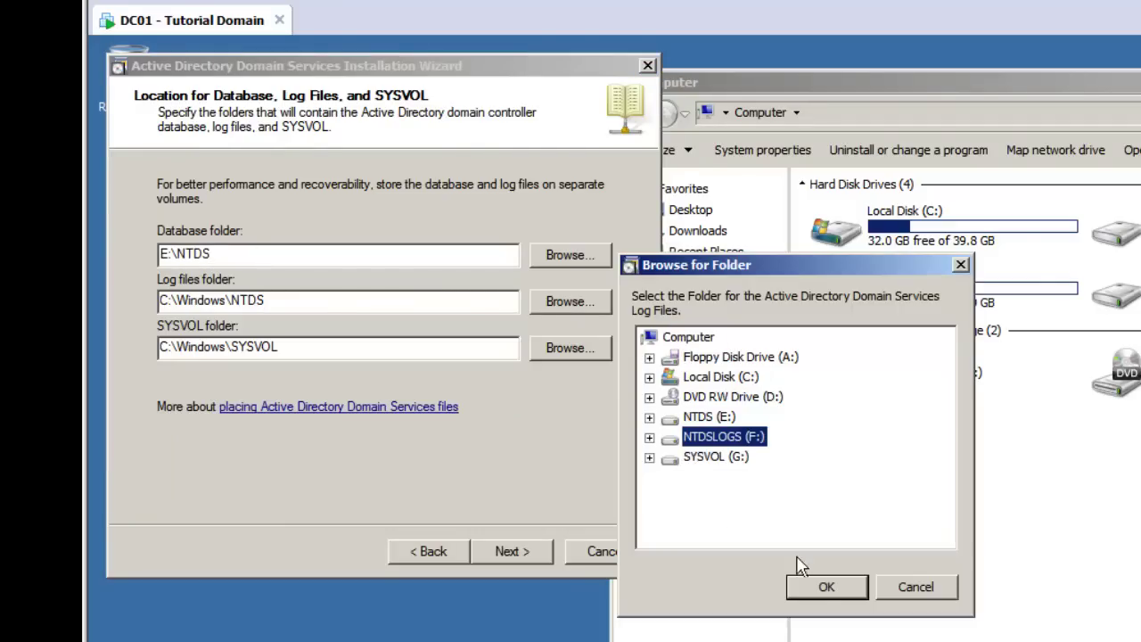
click(822, 588)
click(255, 295)
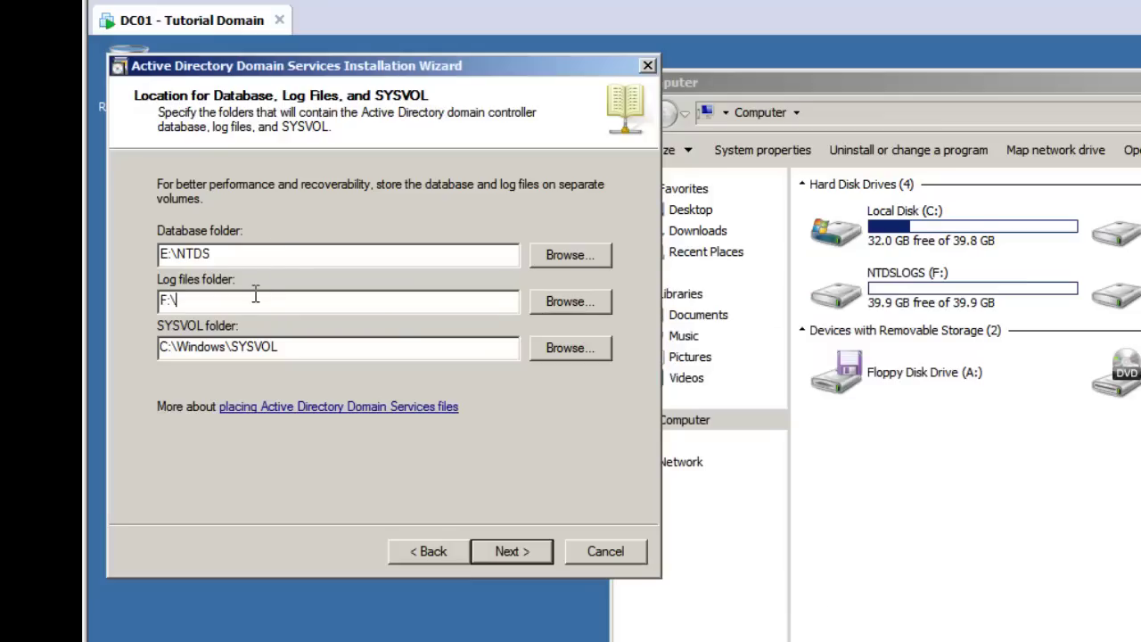
text(NTDS)
Set the SYSVOL folder to G:\SYSVOL and accept the three folder locations.
click(562, 353)
click(733, 458)
click(825, 586)
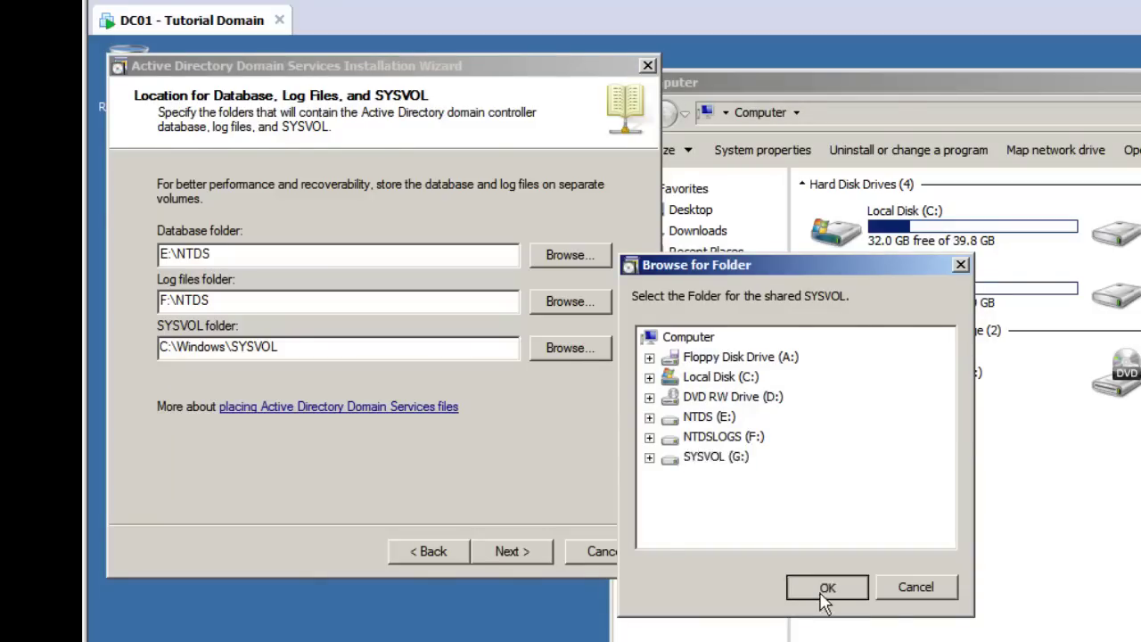
click(337, 347)
text(S)
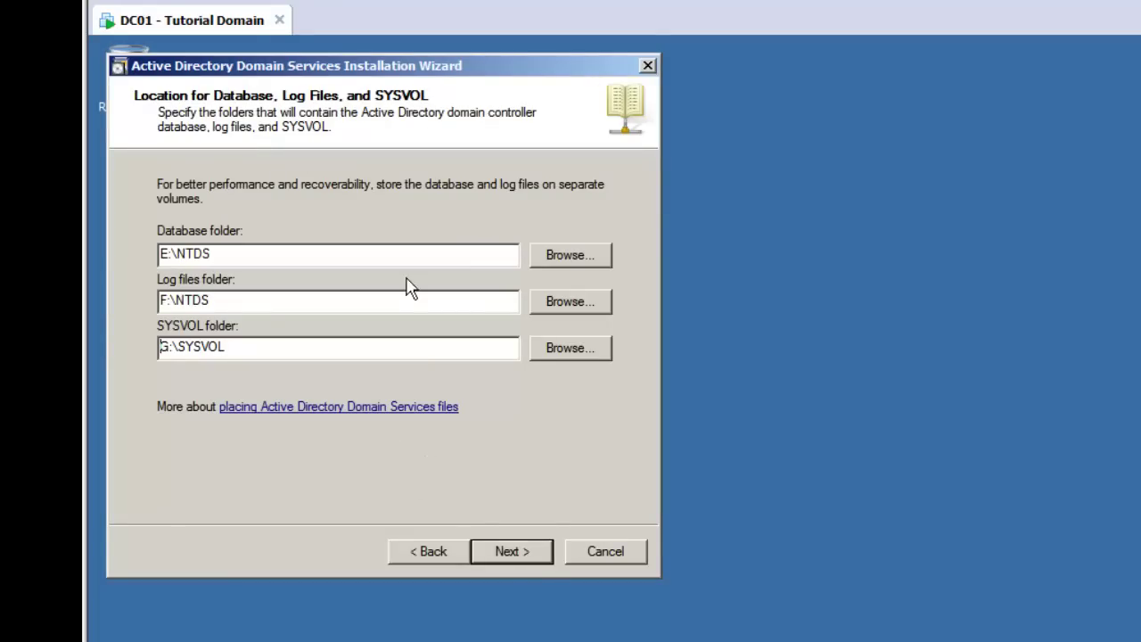
click(525, 561)
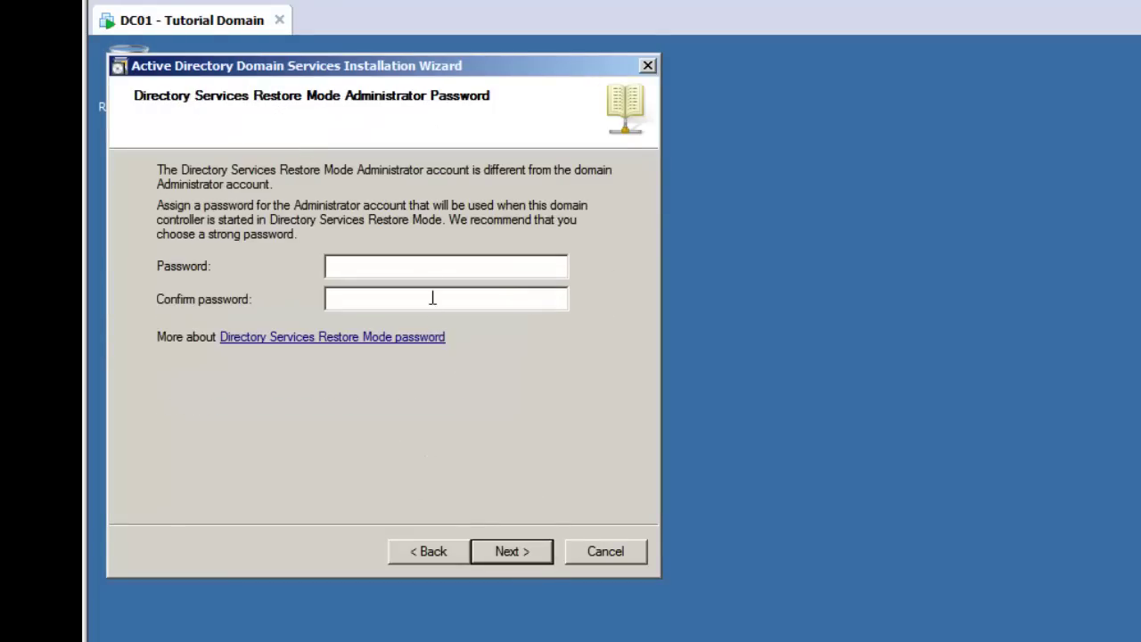
Enter and confirm the Directory Services Restore Mode Administrator password, and continue to the summary.
text(P)
drag(408, 263, 337, 265)
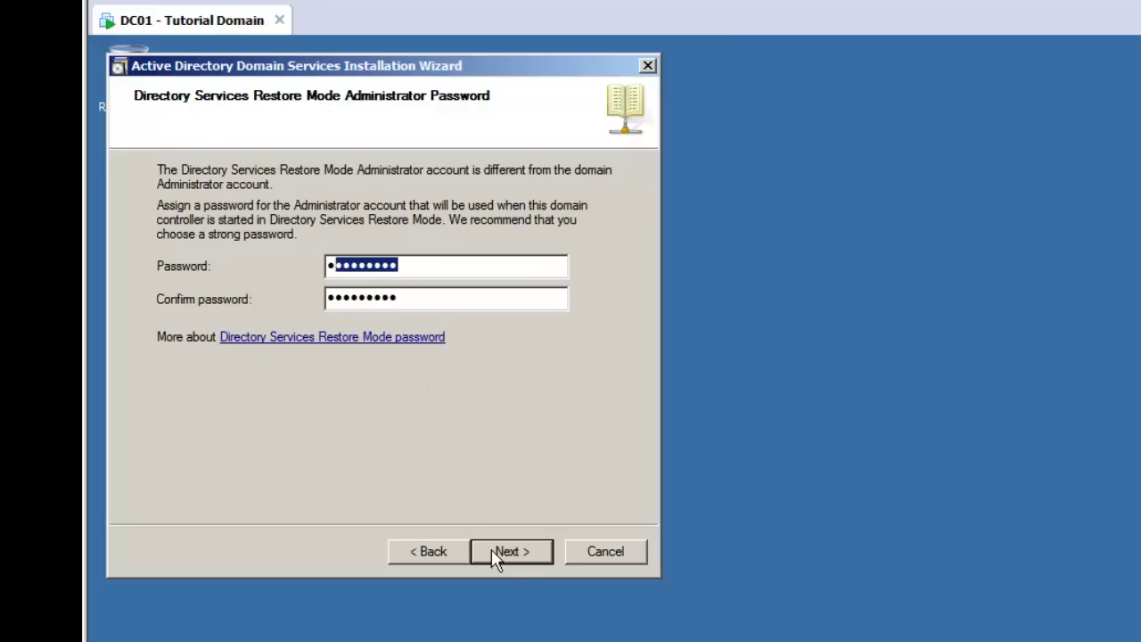
click(515, 558)
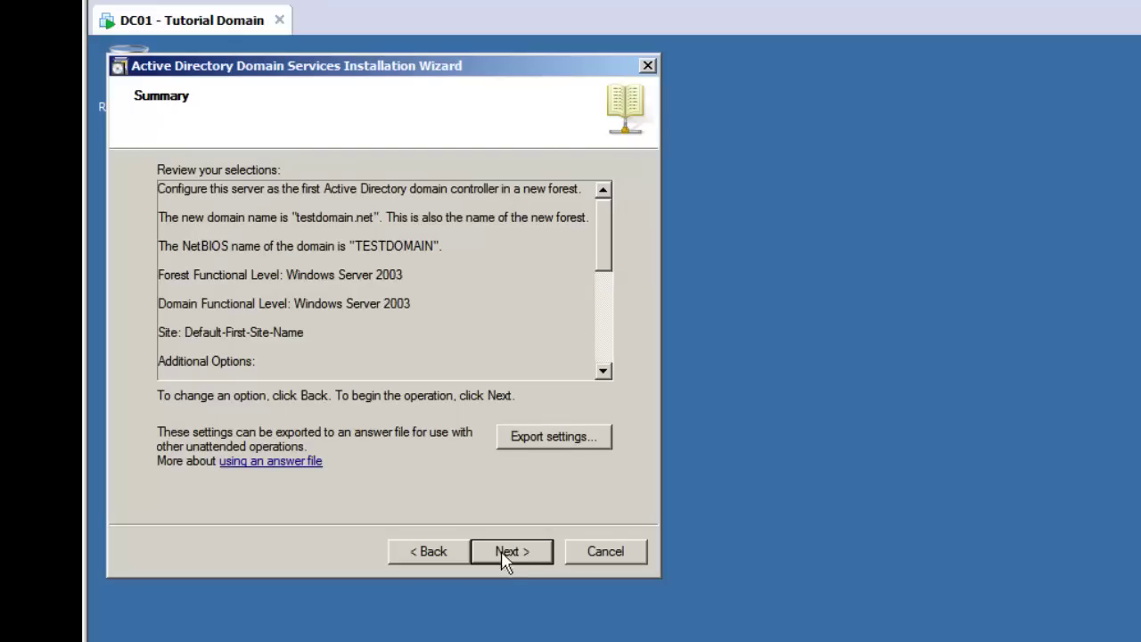
Review the summary of selections and begin the Active Directory Domain Services configuration.
scroll(606, 243, down, 1)
scroll(606, 243, up, 1)
click(515, 556)
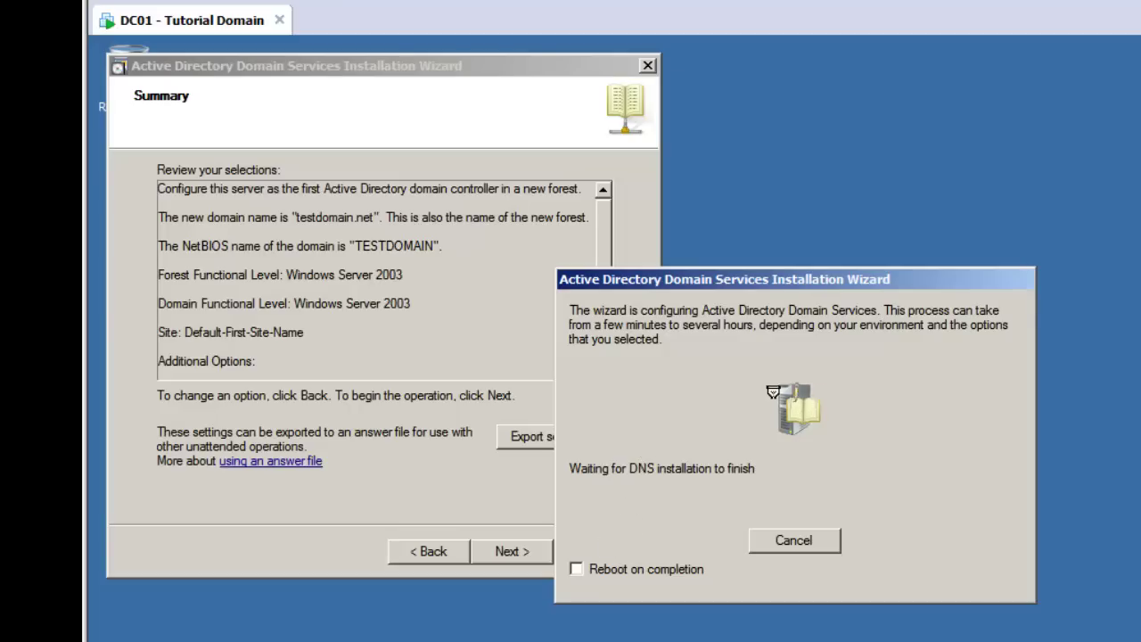
Enable automatic reboot on completion of the domain services configuration, and log on to DC01 once it has restarted.
click(576, 571)
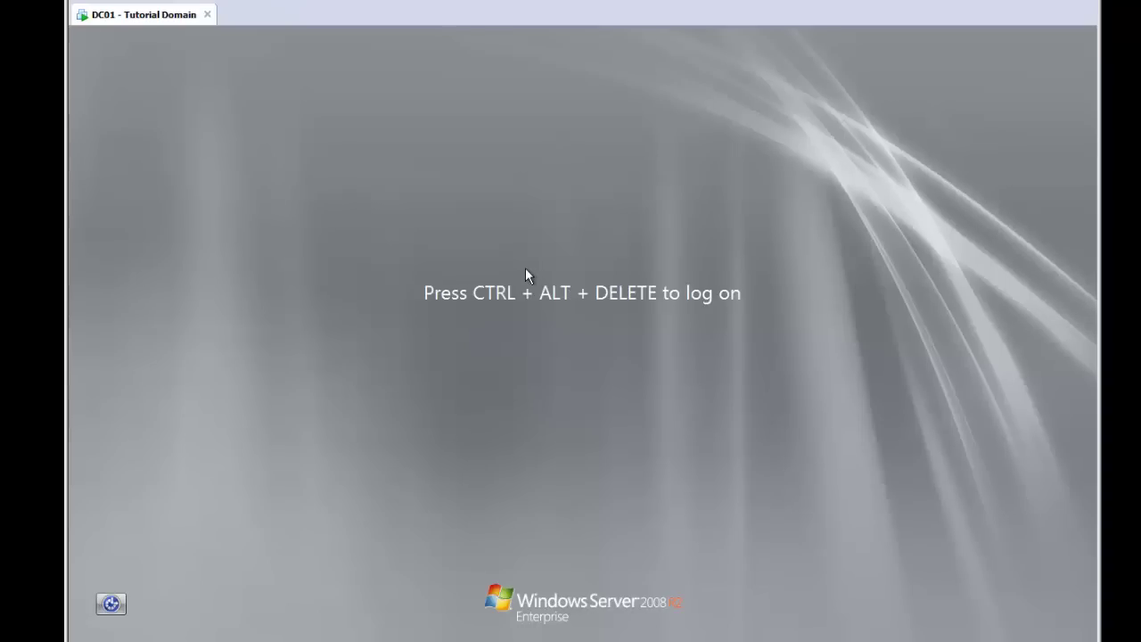
right_click(176, 25)
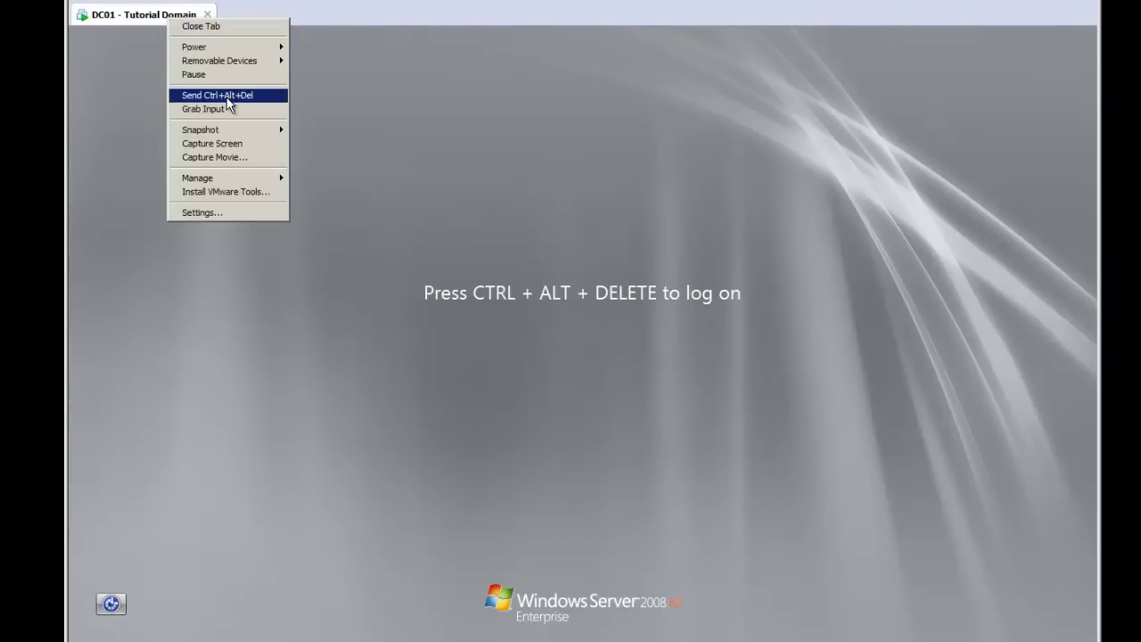
click(227, 94)
click(555, 422)
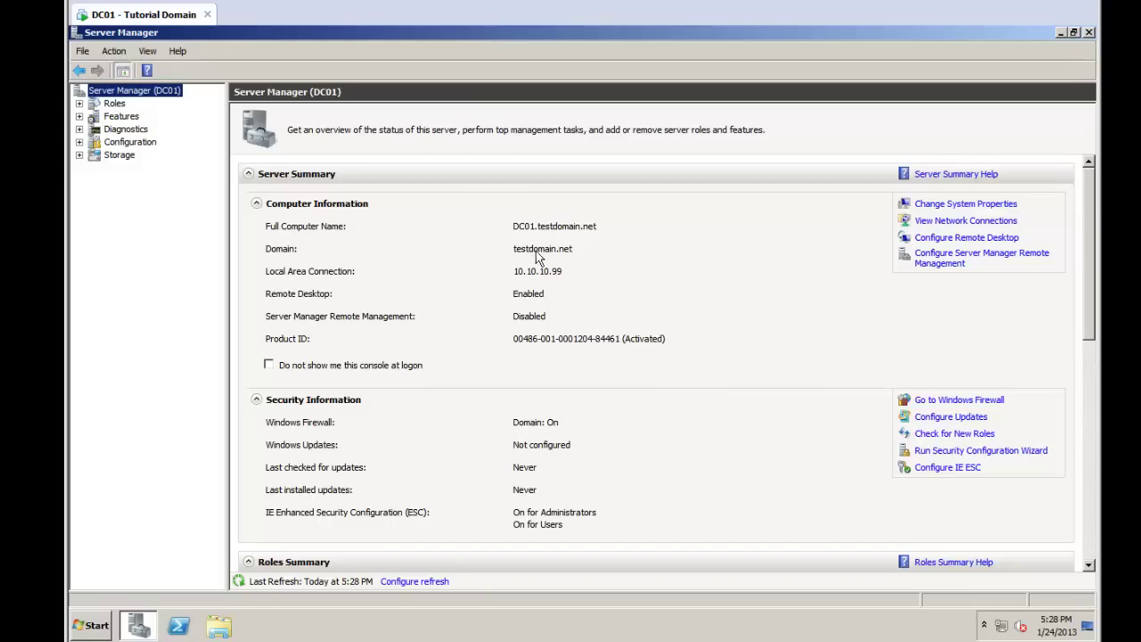
Expand the installed roles in Server Manager and inspect the Active Directory database files in E:\NTDS, selecting ntds.dit.
click(79, 104)
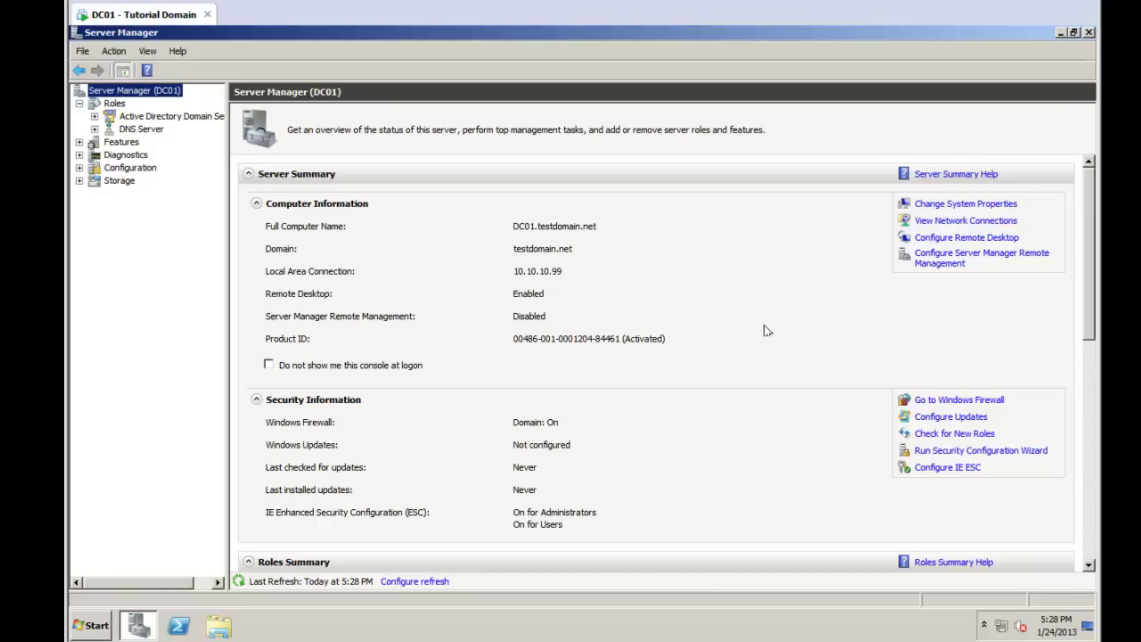
click(90, 626)
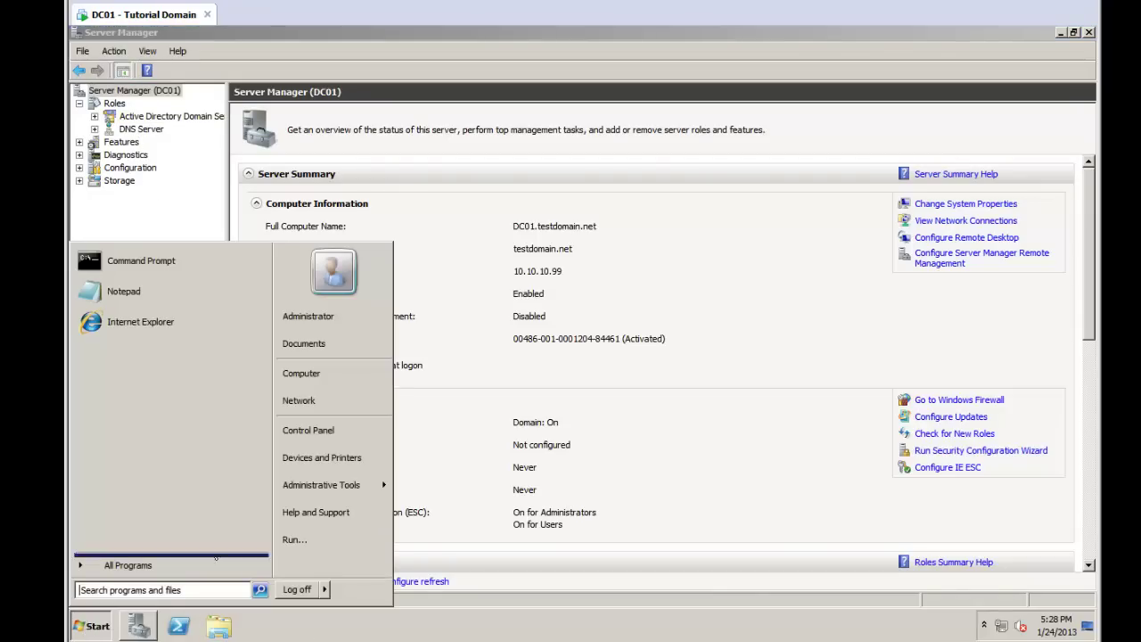
click(301, 375)
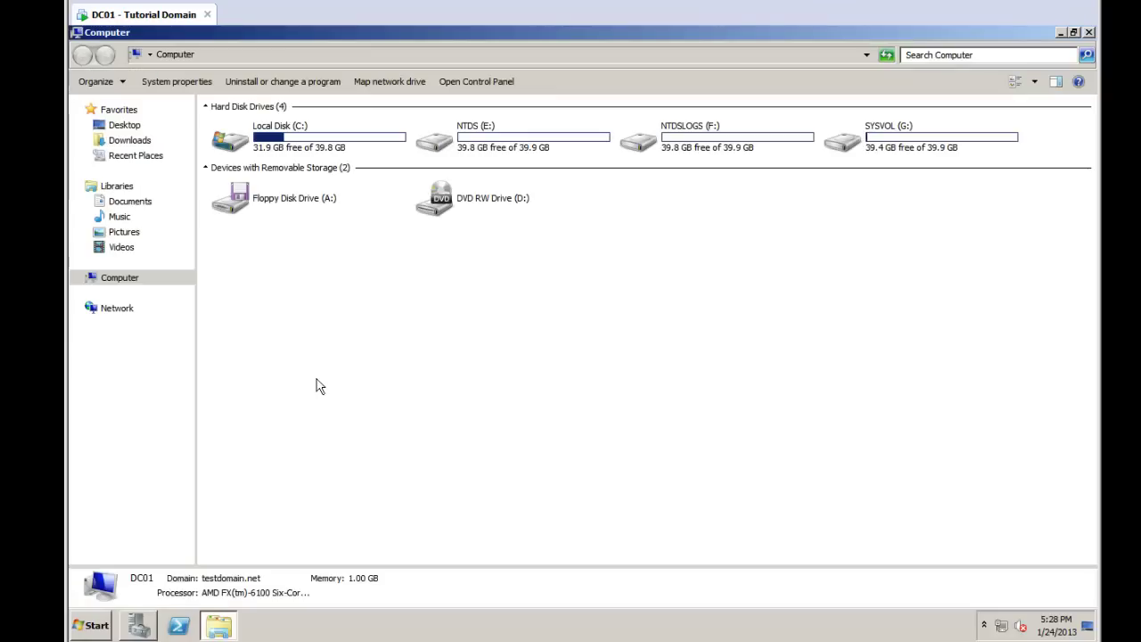
click(551, 154)
double_click(551, 154)
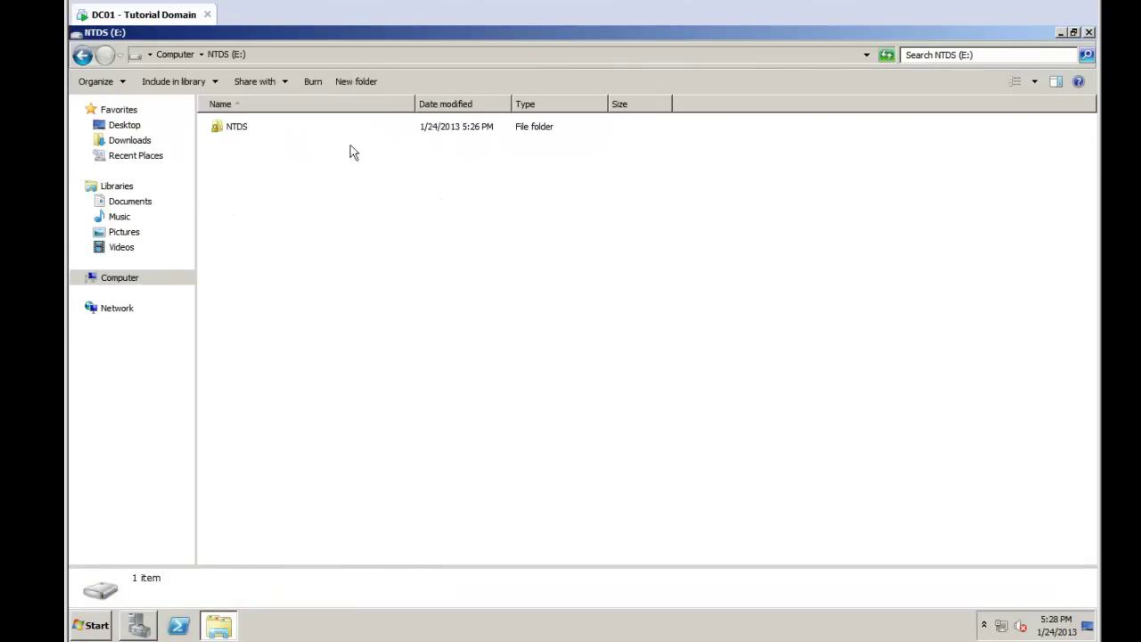
double_click(230, 132)
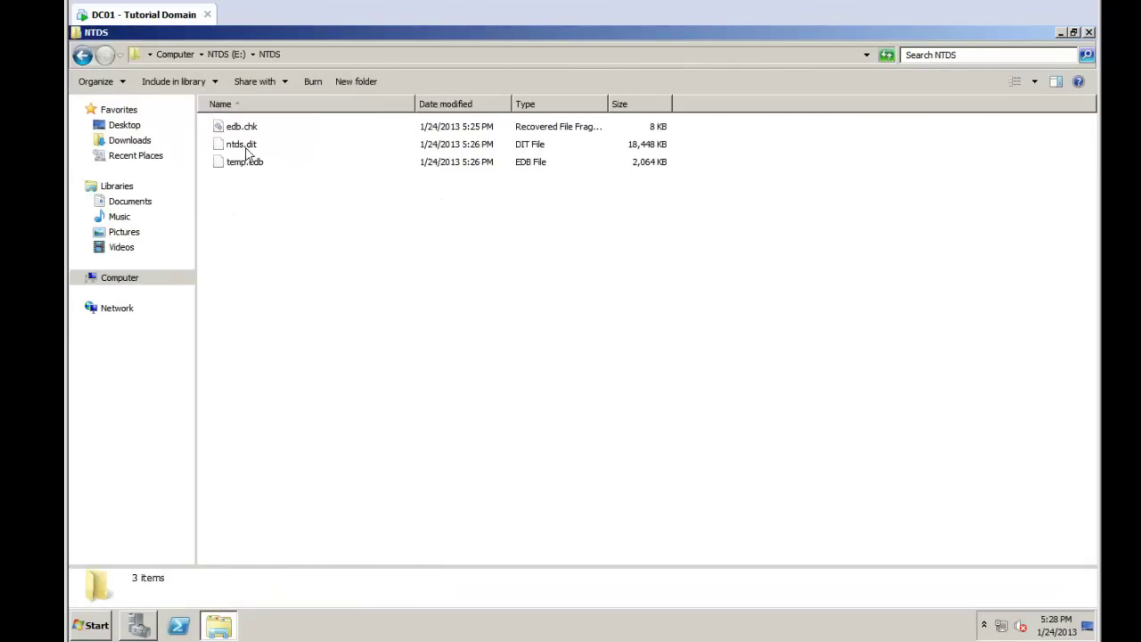
click(244, 147)
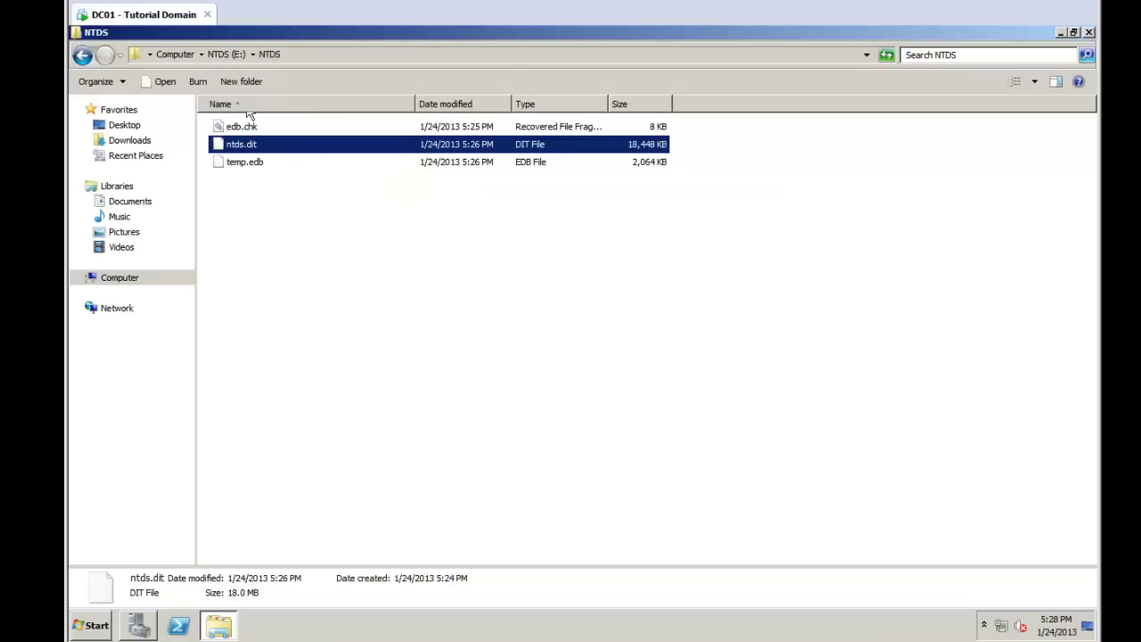
Inspect the Active Directory log files in the NTDS folder on the NTDSLOGS (F:) volume.
click(82, 55)
click(84, 57)
double_click(688, 153)
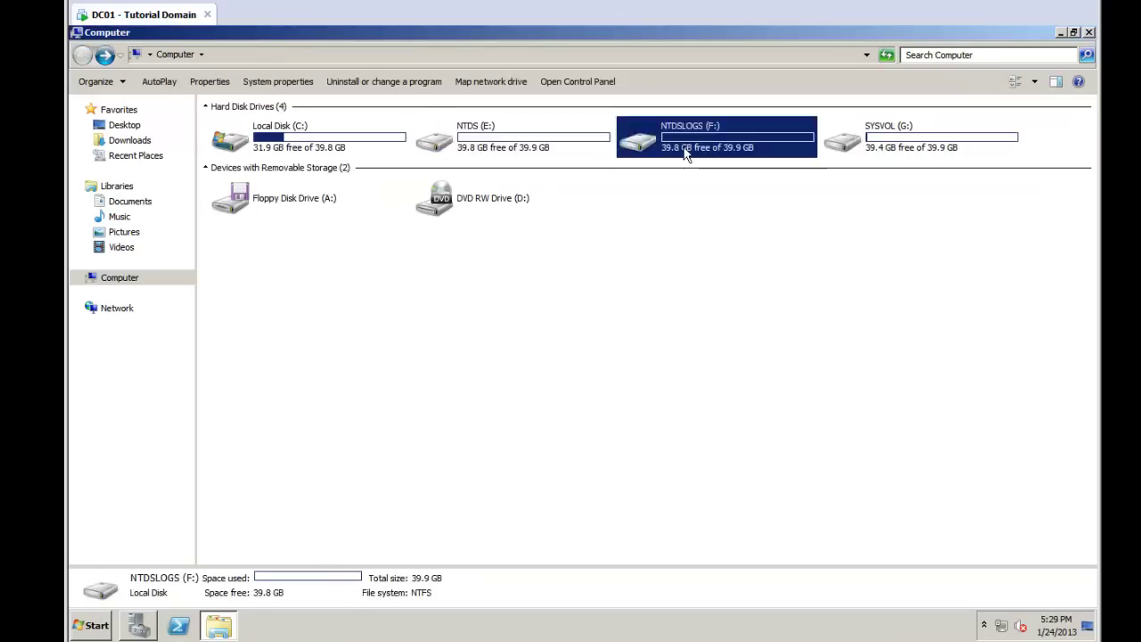
click(262, 136)
double_click(261, 136)
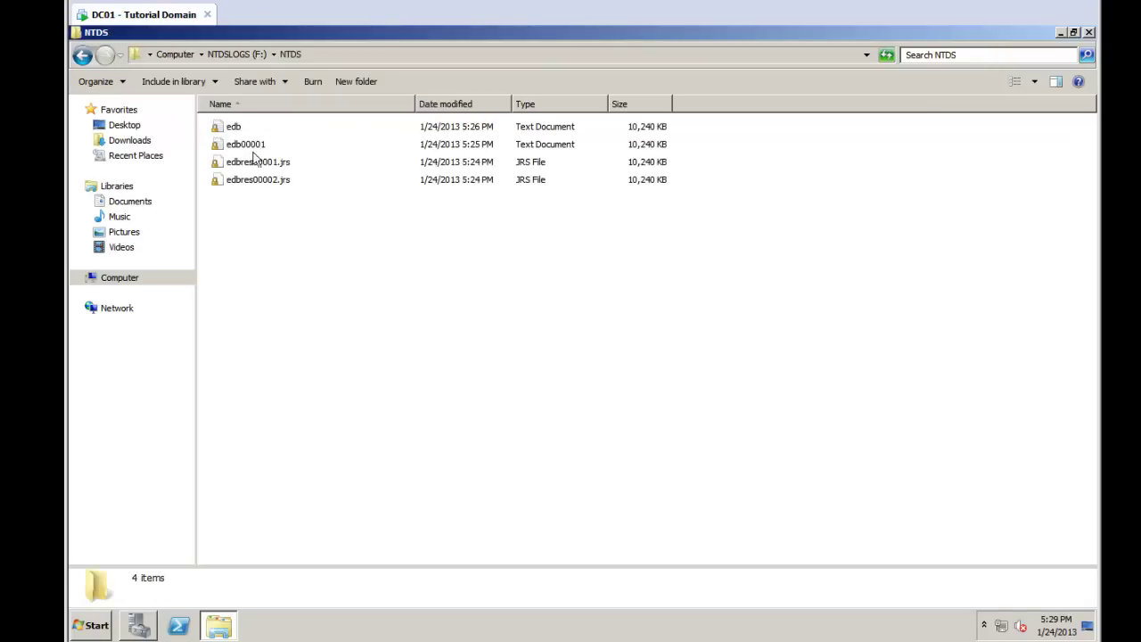
drag(258, 190, 419, 123)
Inspect the folders inside G:\SYSVOL on the SYSVOL volume, and close the file browser window.
click(80, 57)
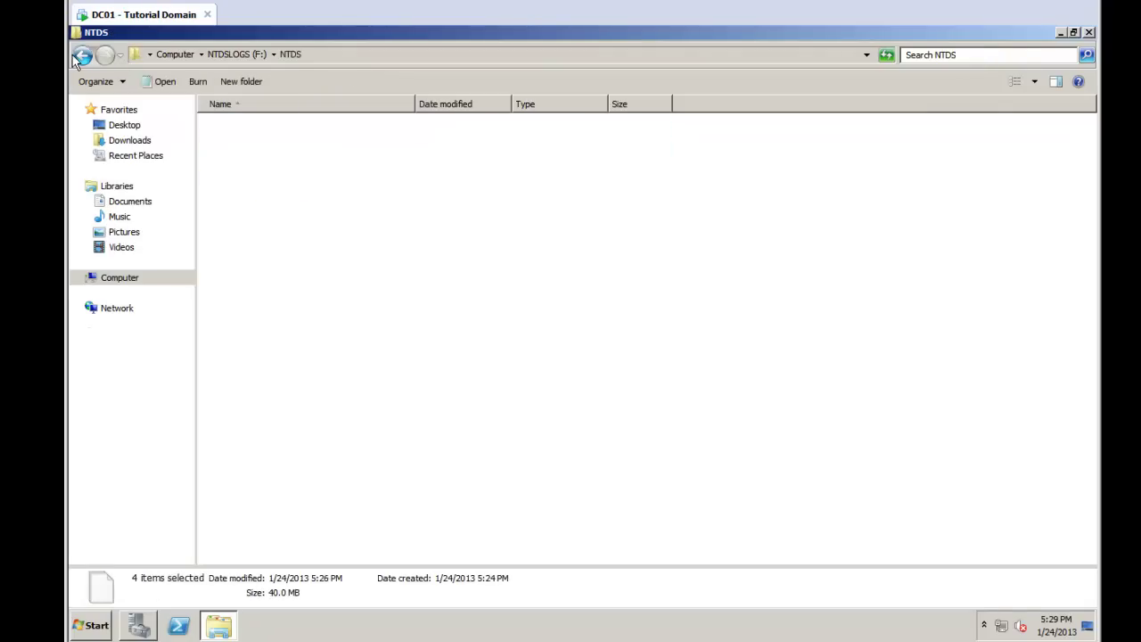
click(80, 57)
double_click(930, 152)
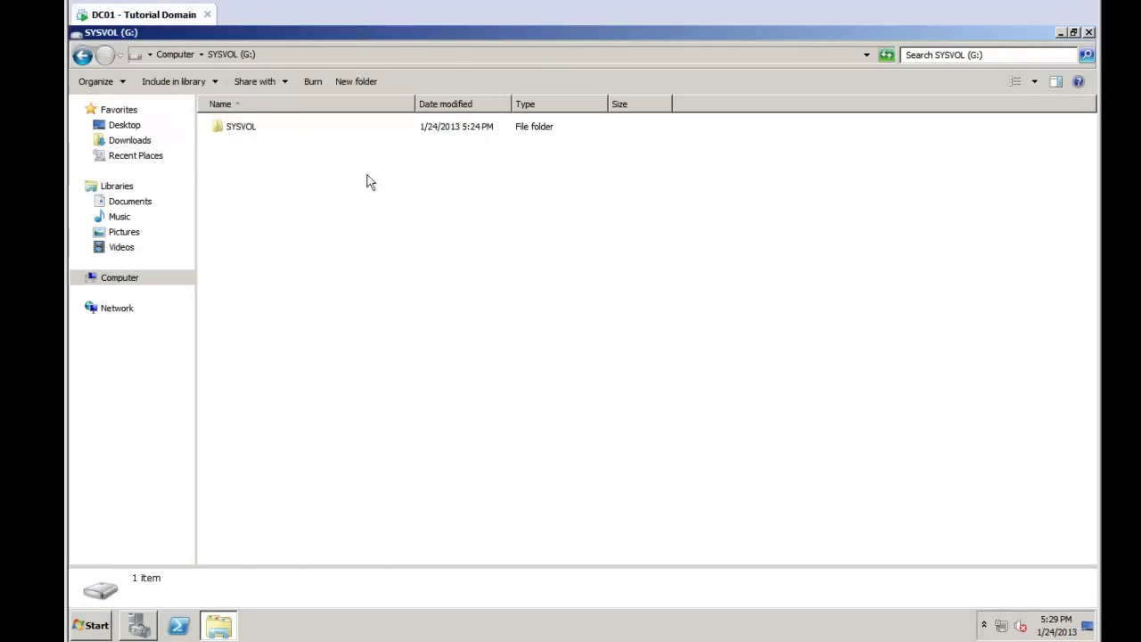
double_click(264, 132)
drag(265, 209, 357, 123)
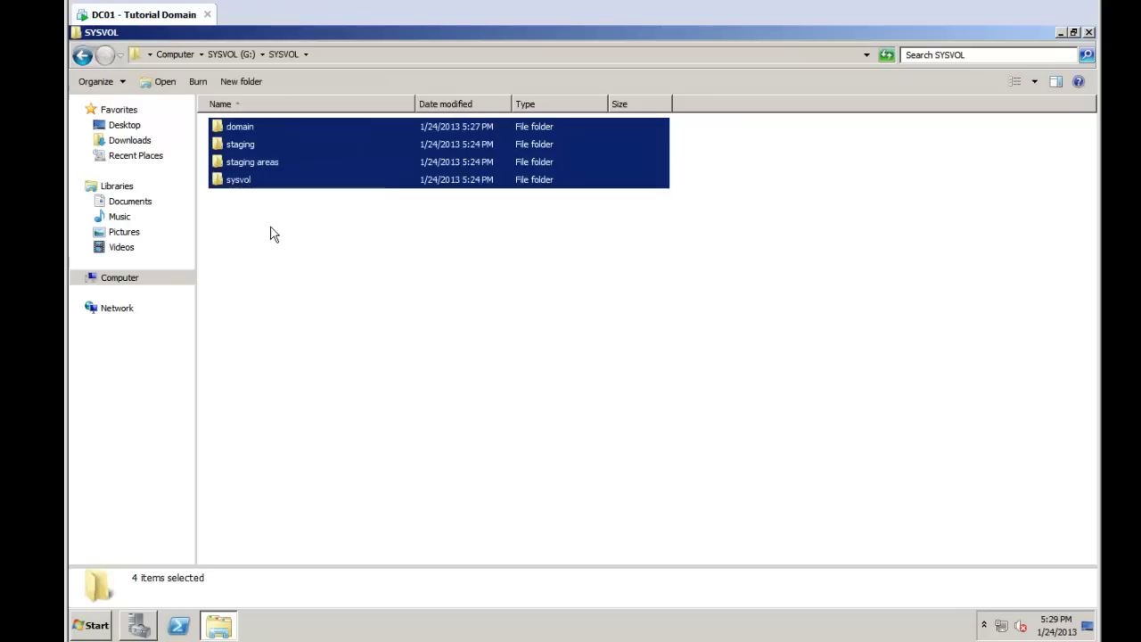
click(80, 57)
click(80, 57)
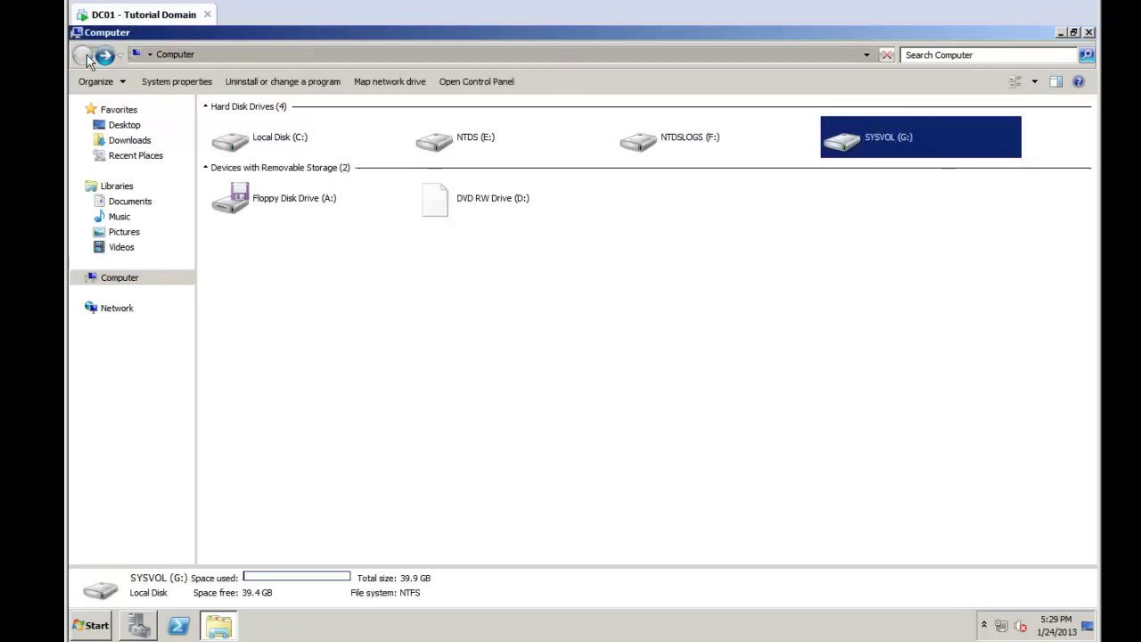
click(888, 308)
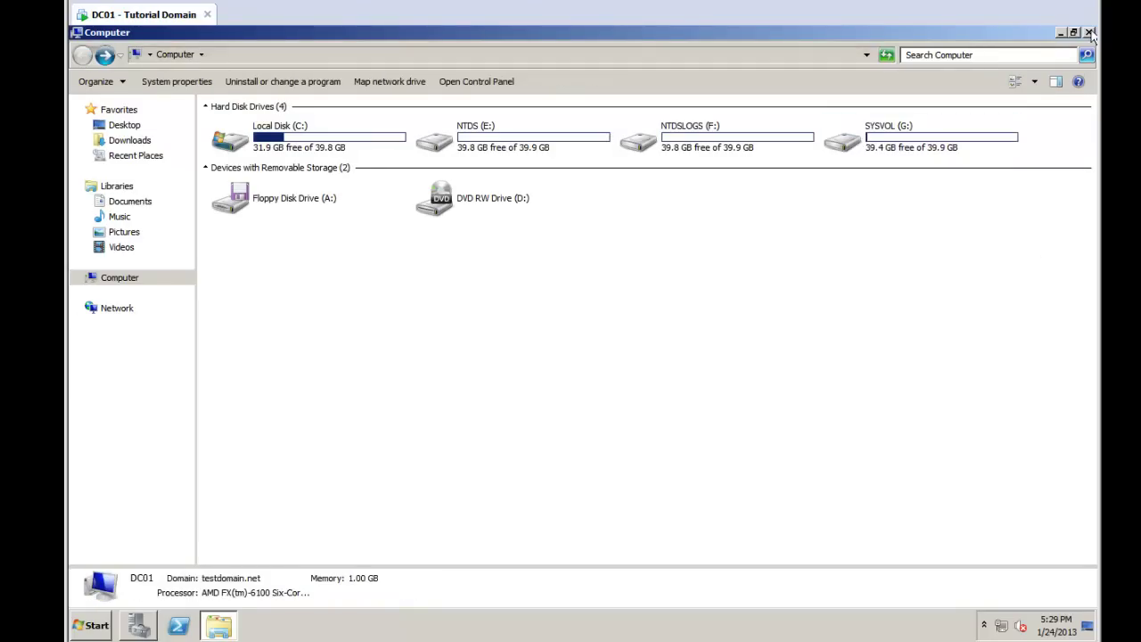
click(1089, 32)
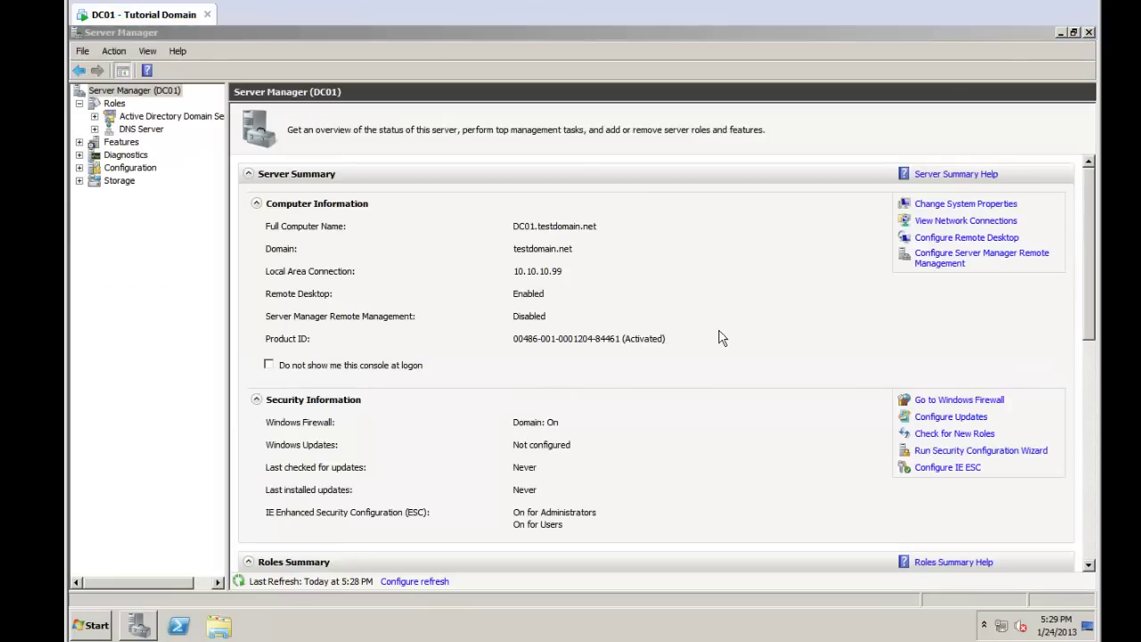